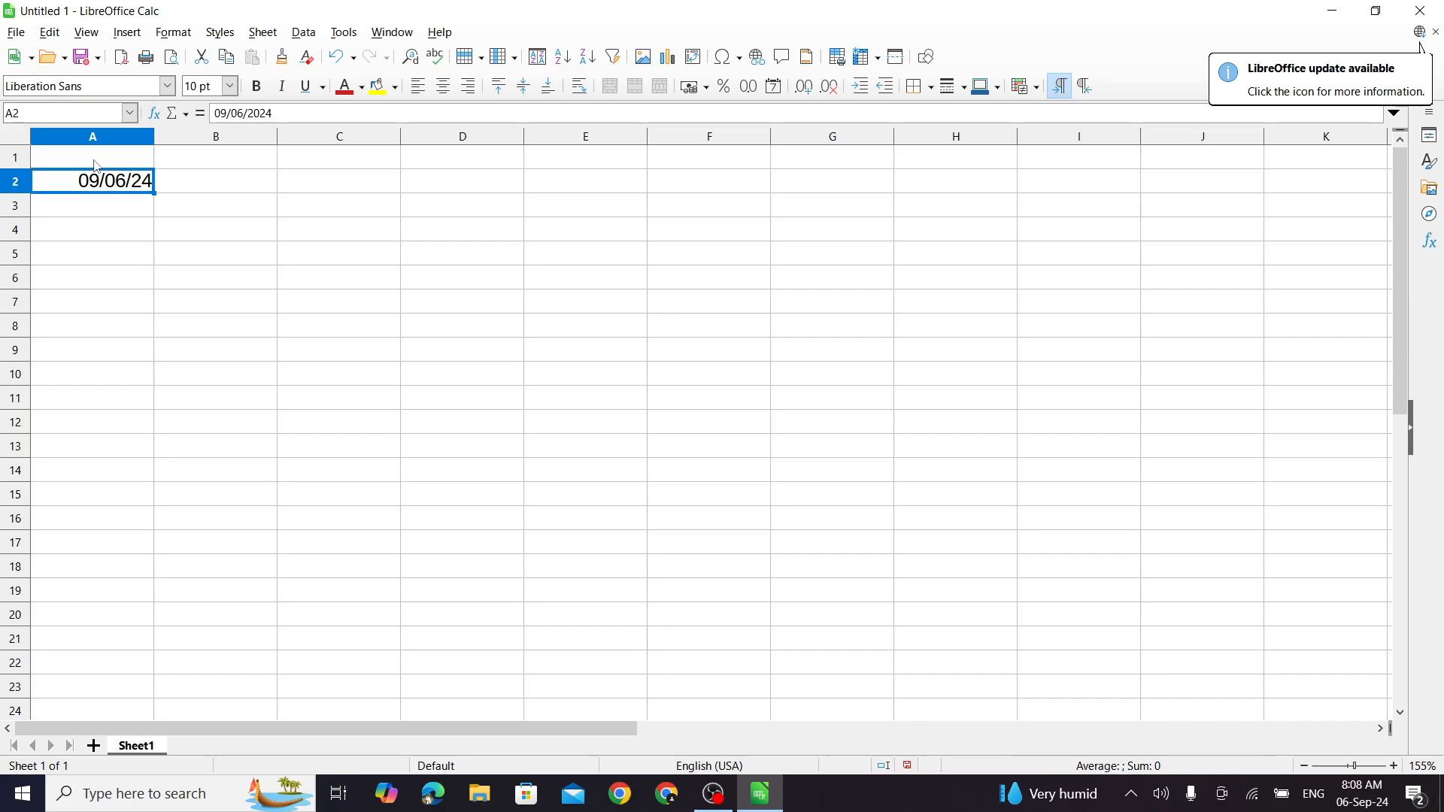
- Clear the date from cell A2 and enter 4+4 there without an equals sign
{"action": "key", "text": "Delete"}
{"action": "left_click", "coordinate": [152, 250]}
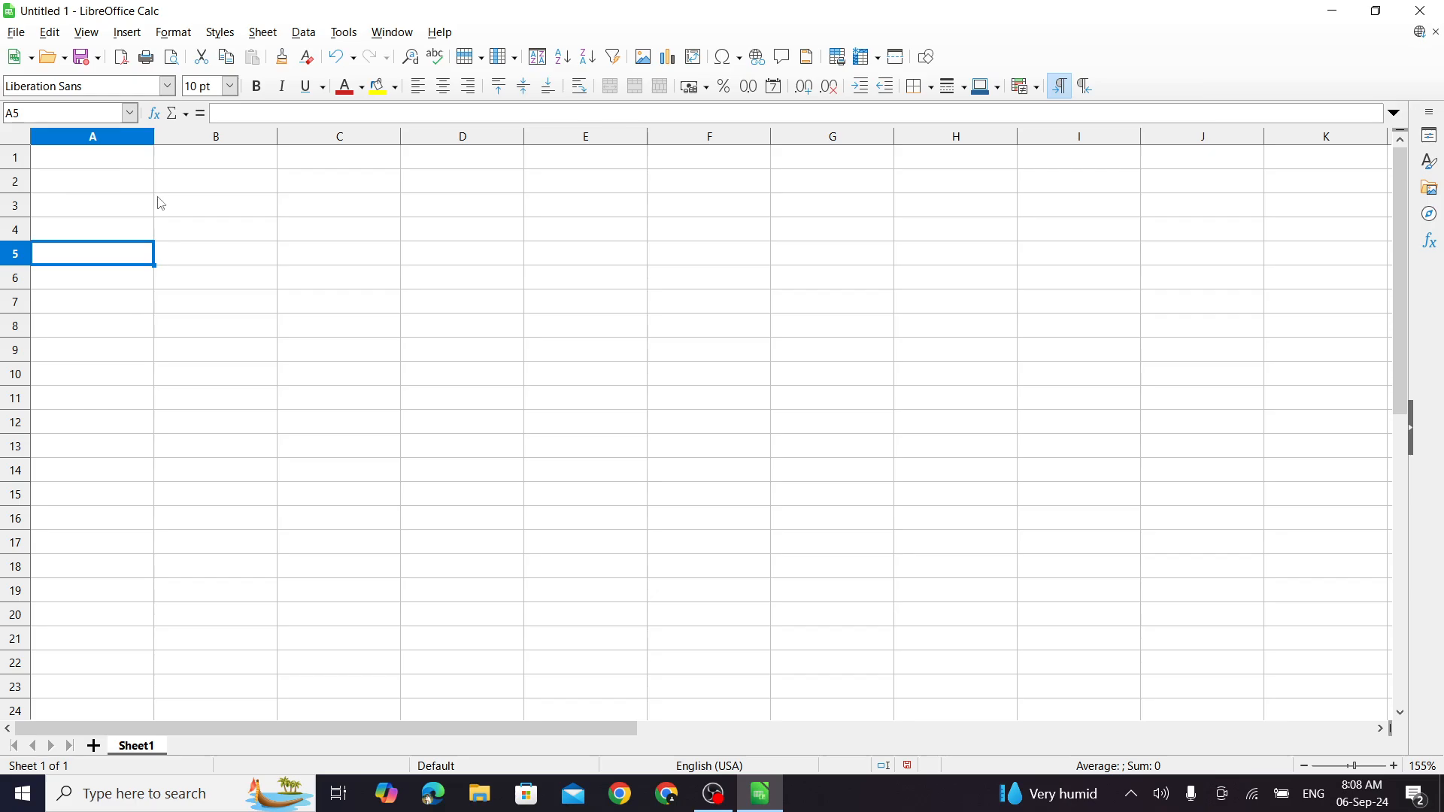
{"action": "left_click", "coordinate": [81, 191]}
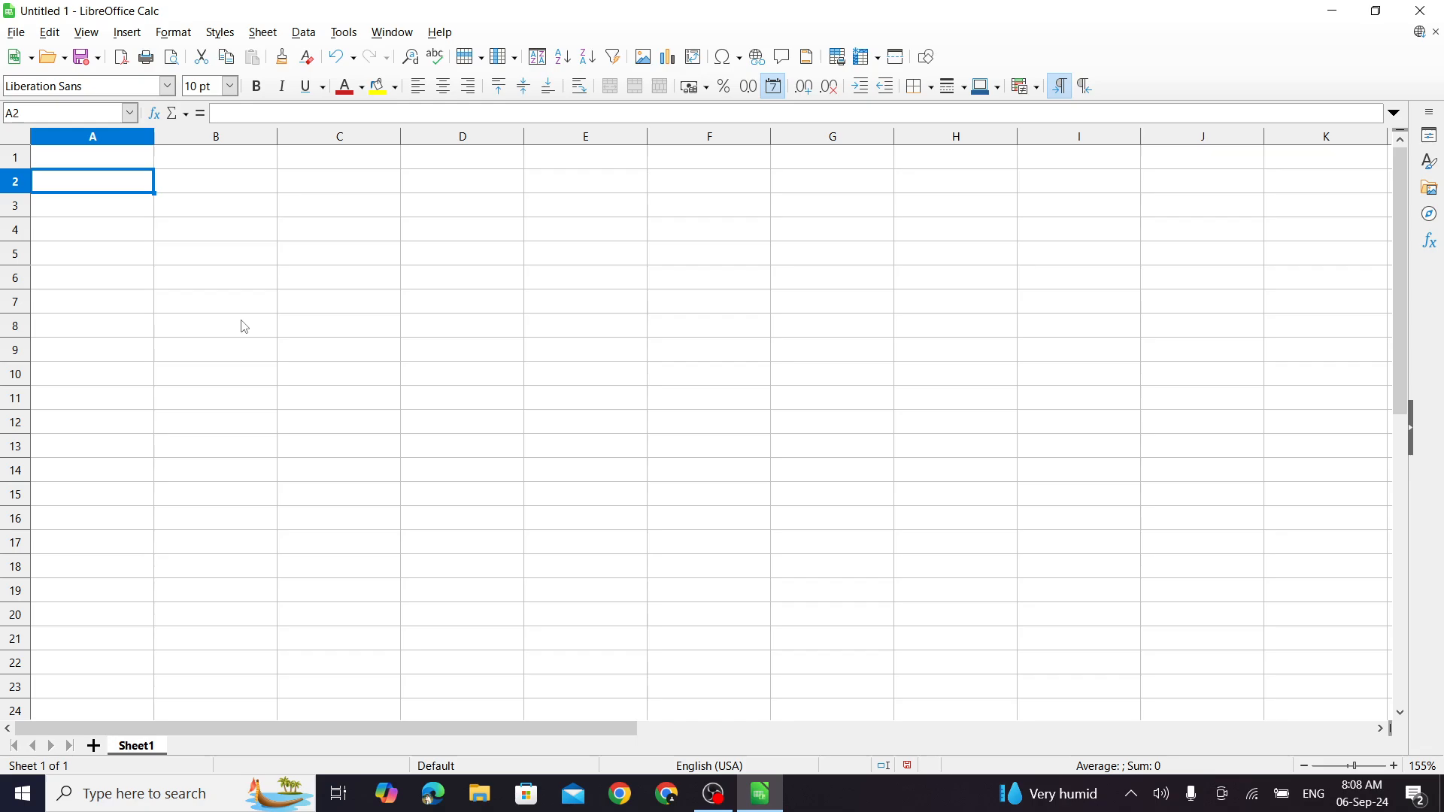
{"action": "type", "text": "4"}
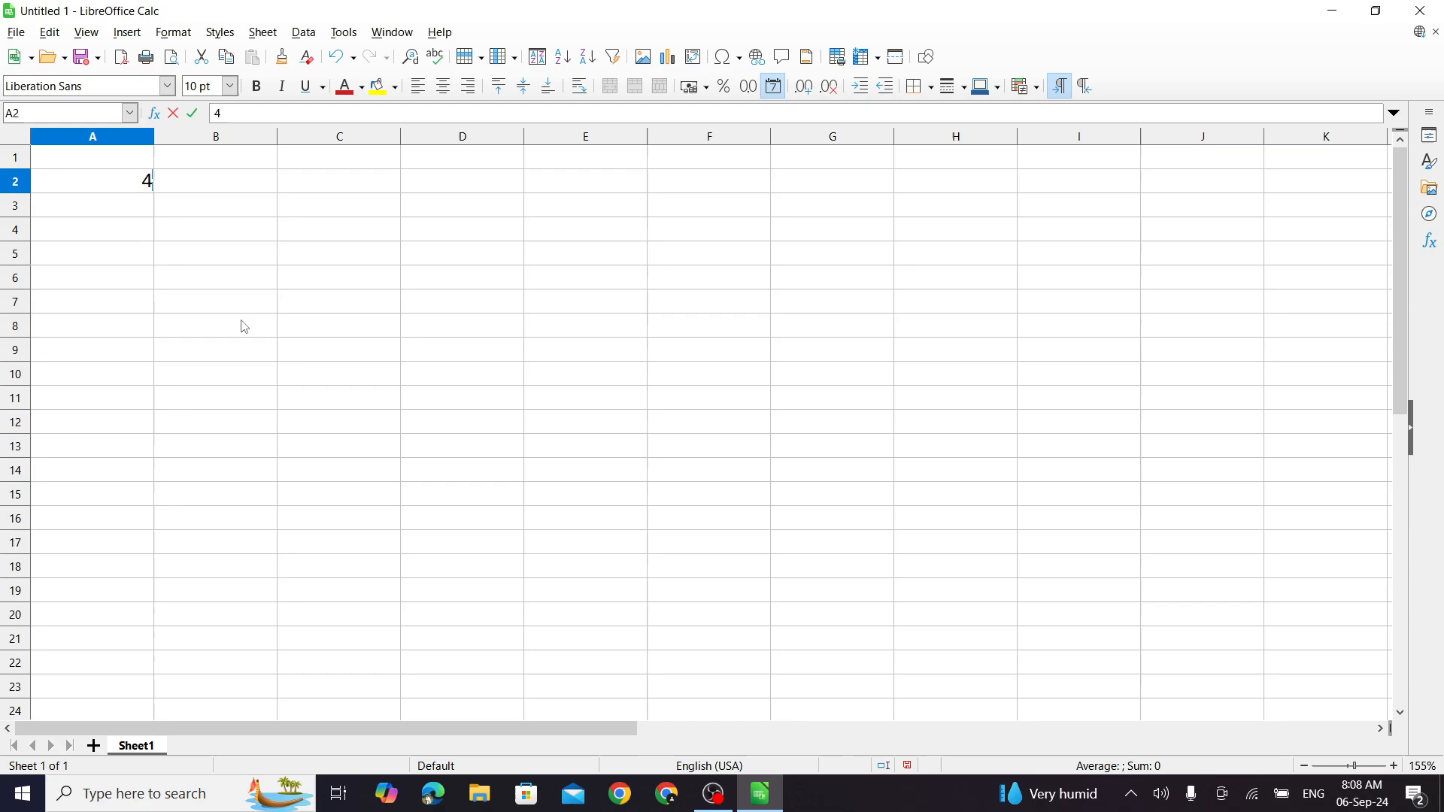
{"action": "type", "text": "+"}
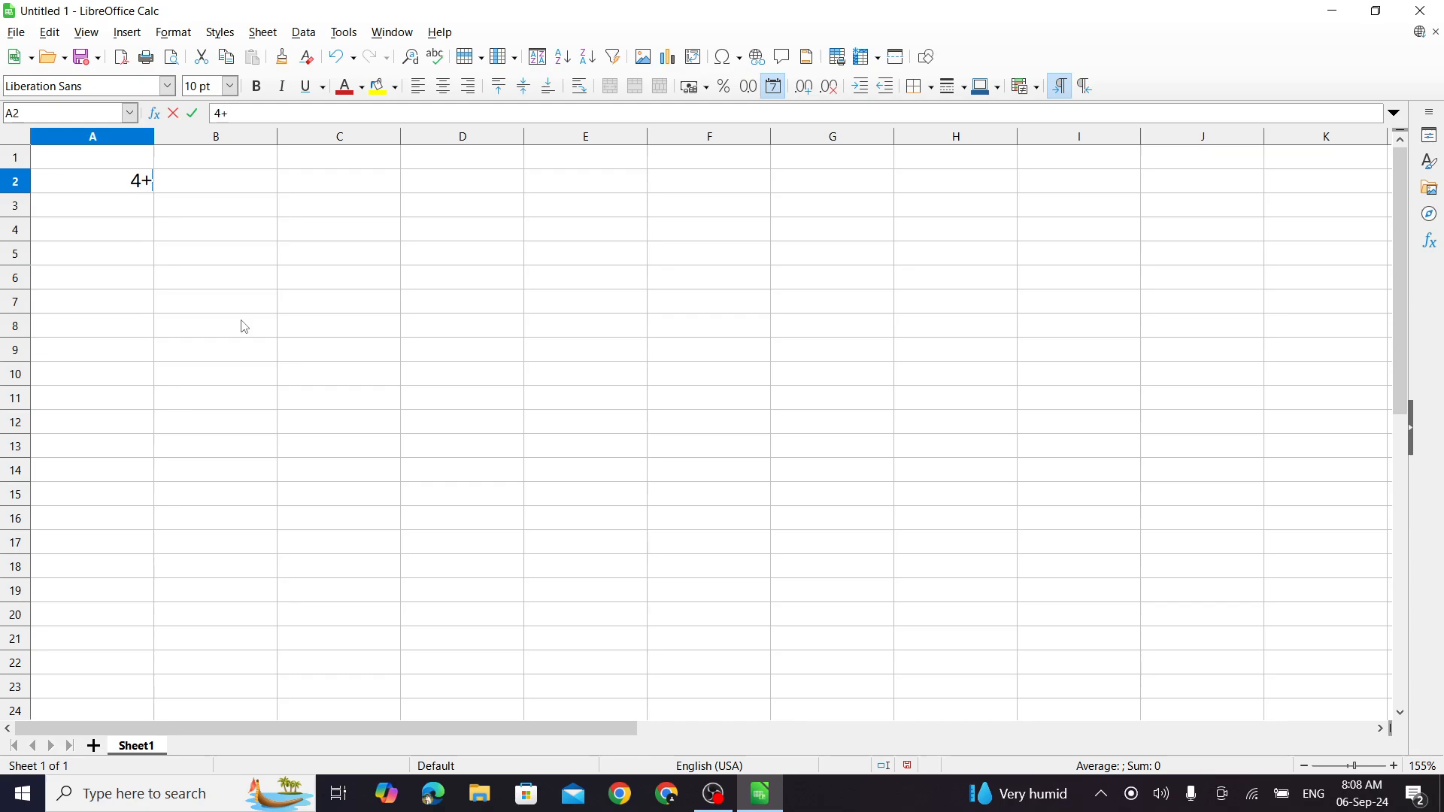
{"action": "type", "text": "4"}
{"action": "left_click", "coordinate": [135, 203]}
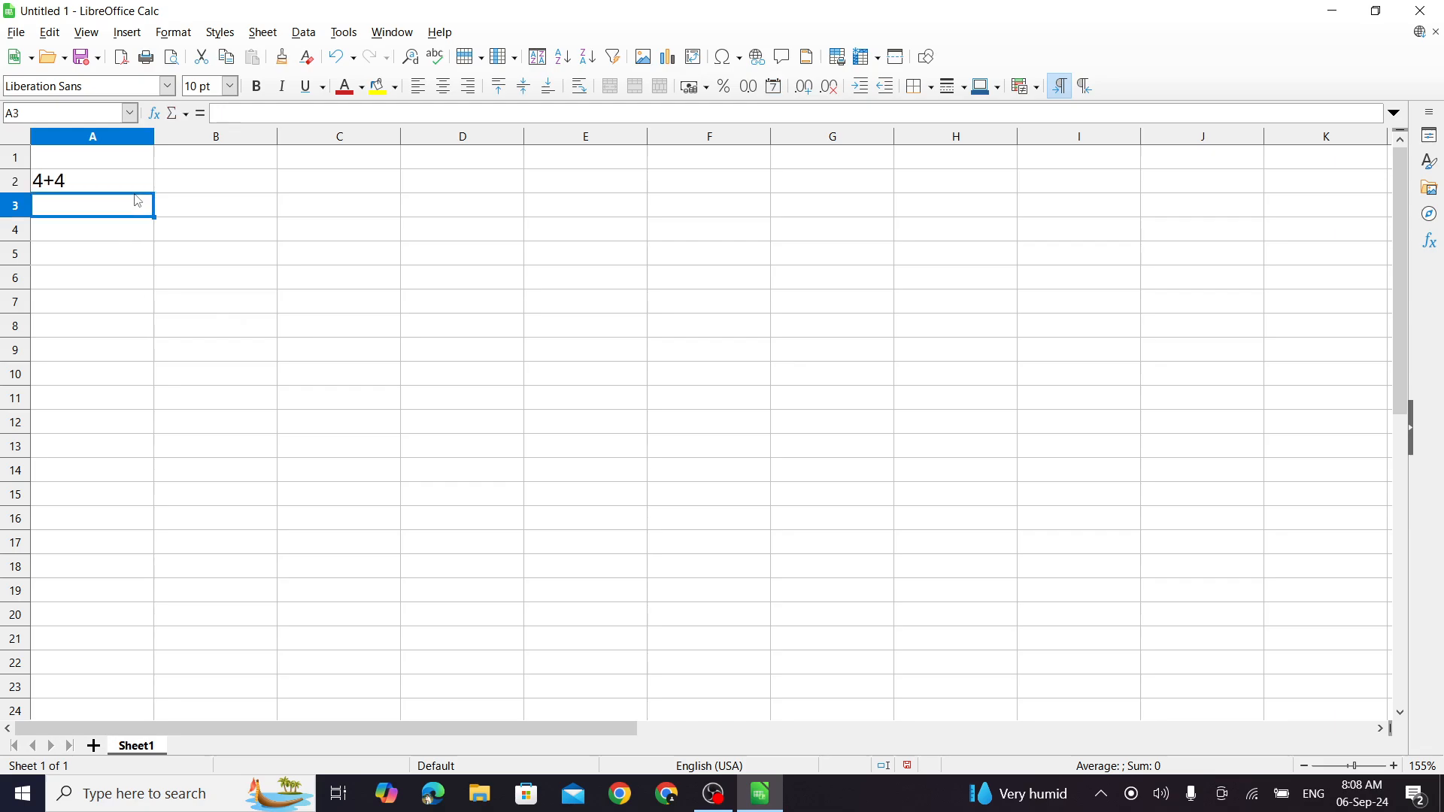
- Enter the formula =4+4 in cell A3, directly below the plain 4+4 entry
{"action": "left_click", "coordinate": [121, 184]}
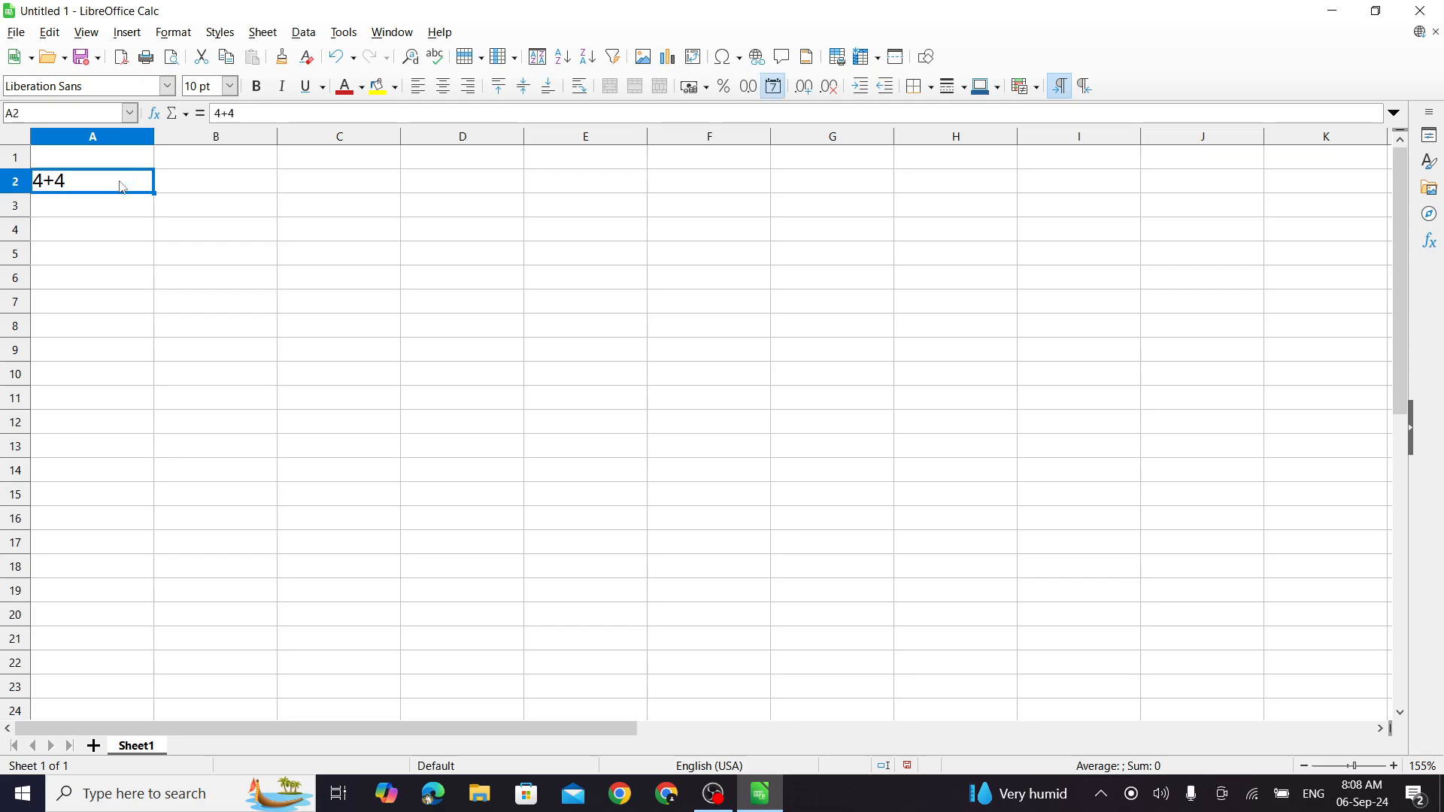
{"action": "left_click", "coordinate": [123, 218]}
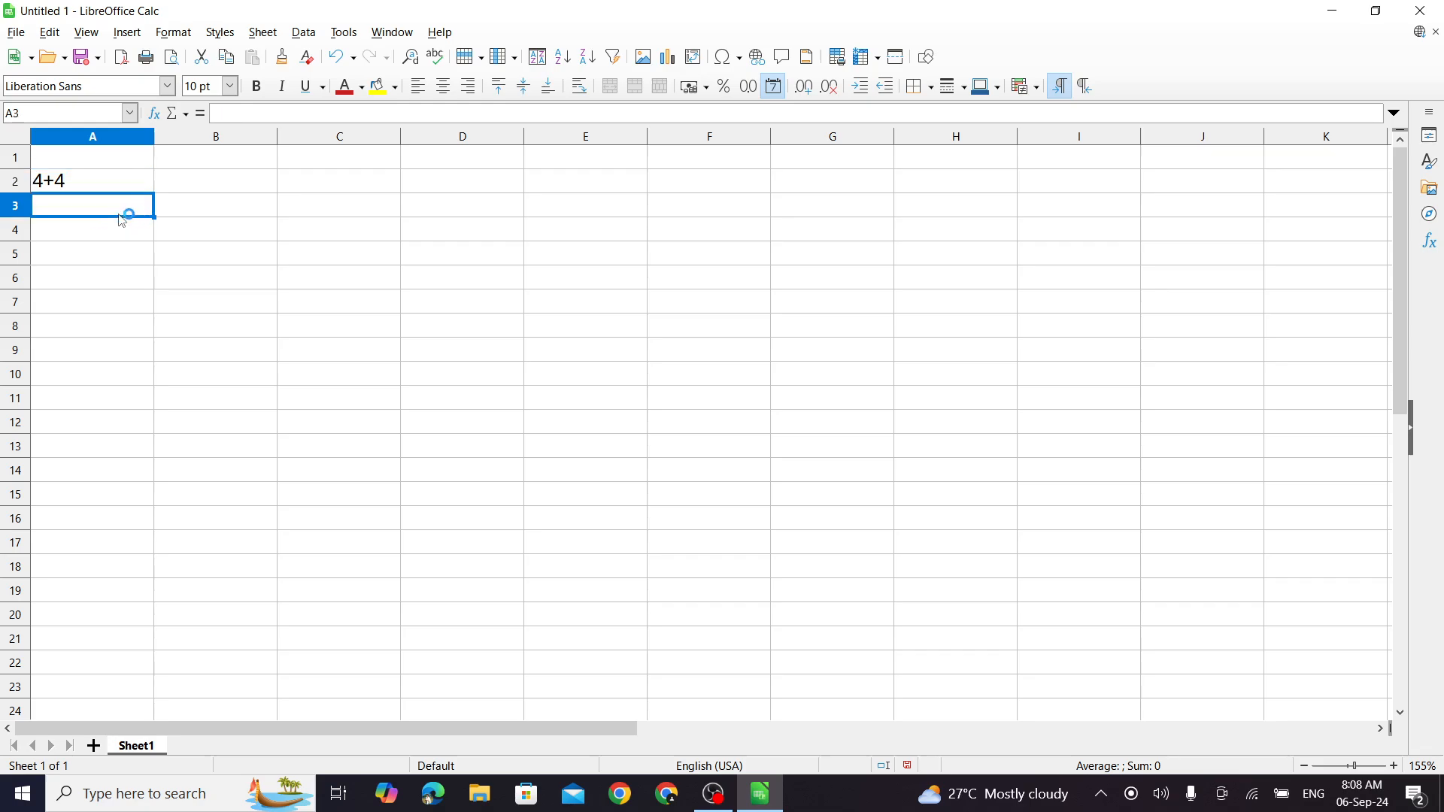
{"action": "type", "text": "="}
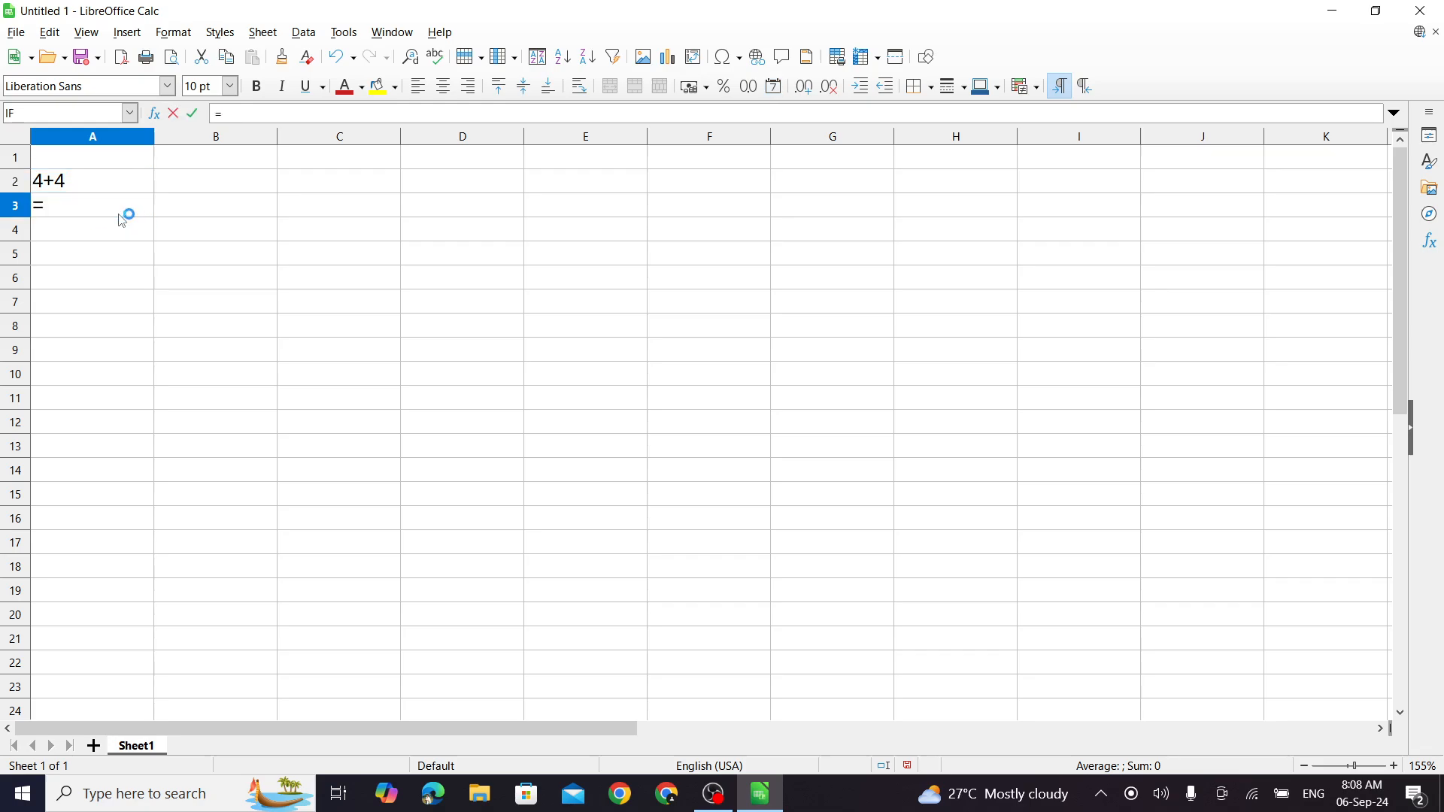
{"action": "type", "text": "4+4"}
{"action": "key", "text": "Return"}
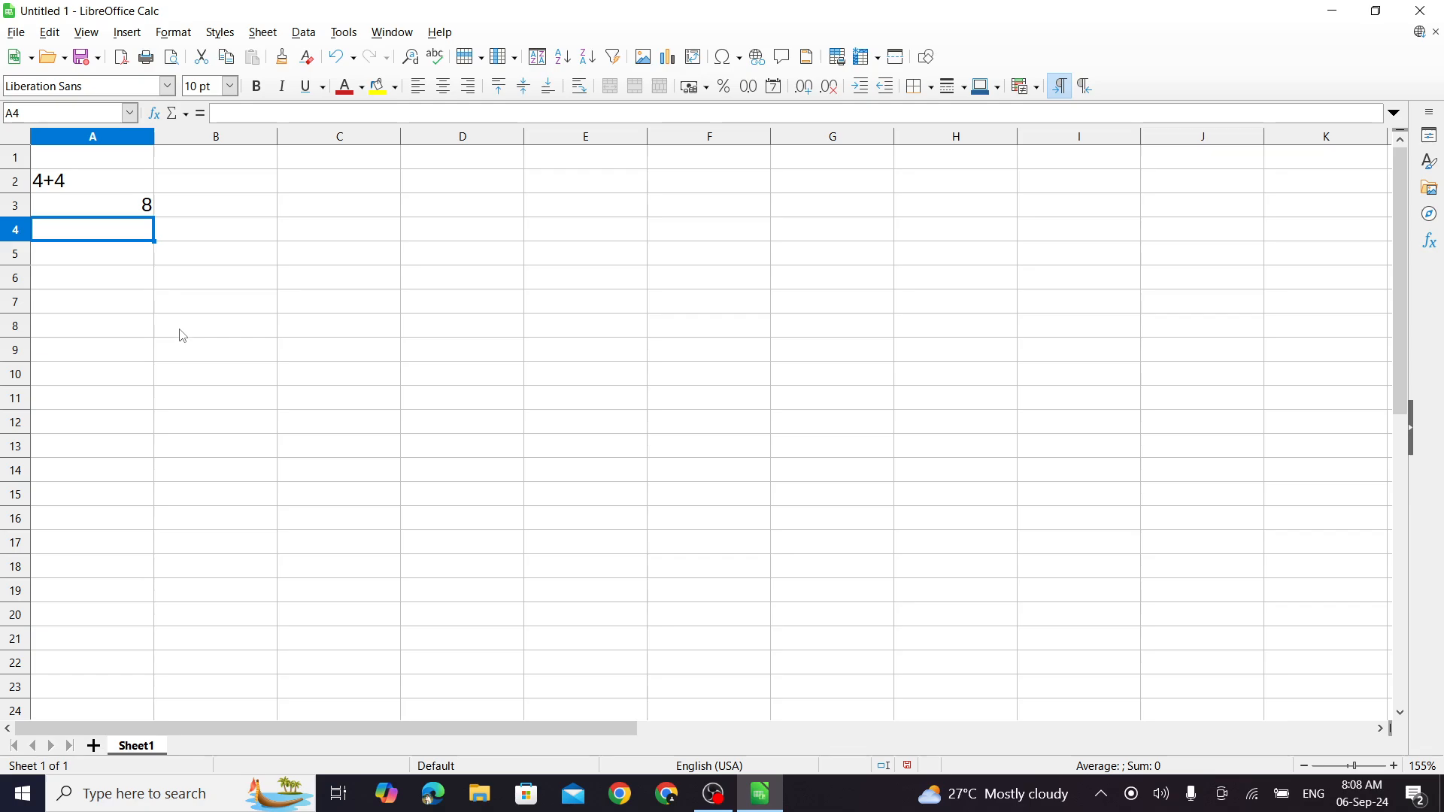
{"action": "left_click", "coordinate": [230, 260]}
{"action": "left_click", "coordinate": [69, 210]}
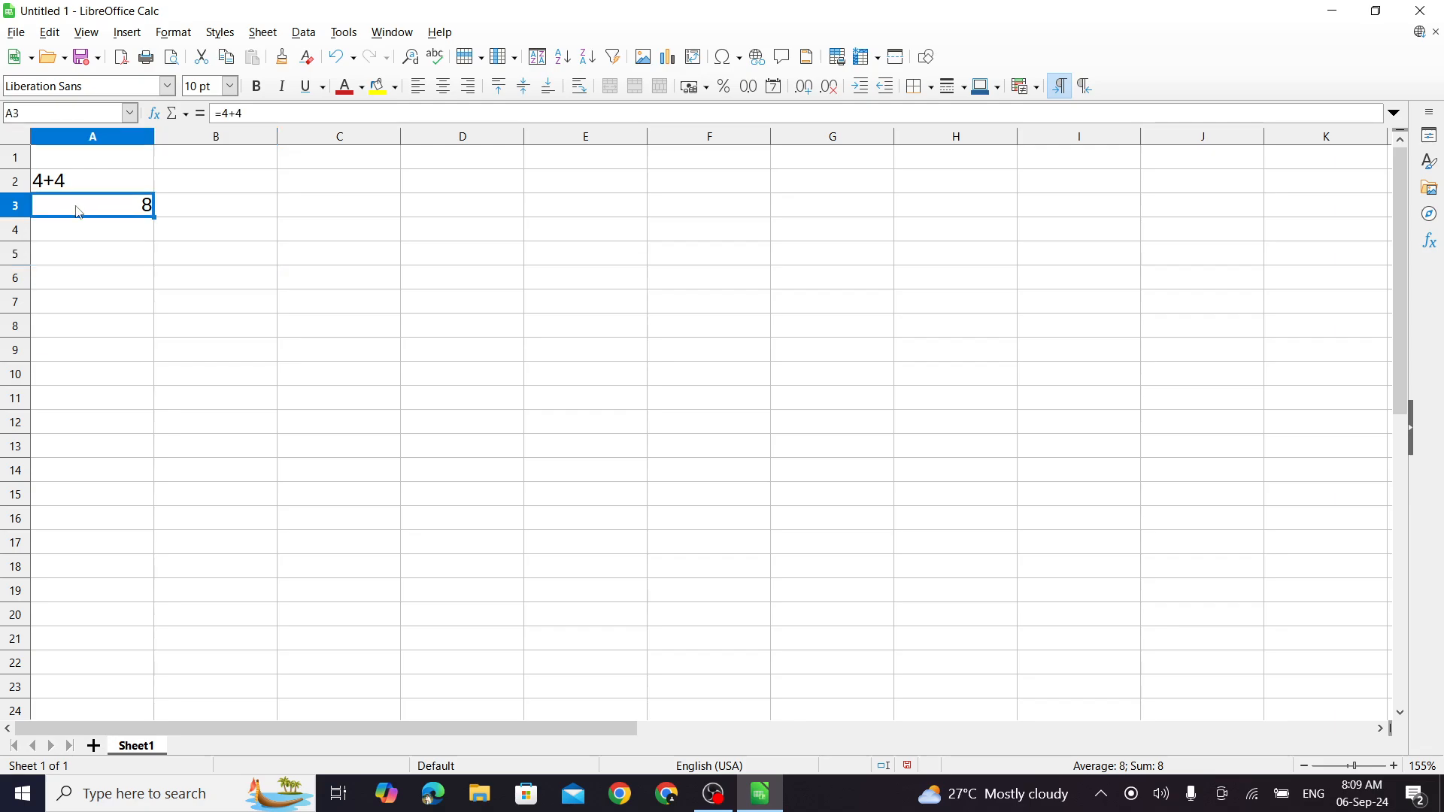
- Enter the number 10 in cell C3 and the number 8 in cell D3
{"action": "left_click", "coordinate": [313, 209]}
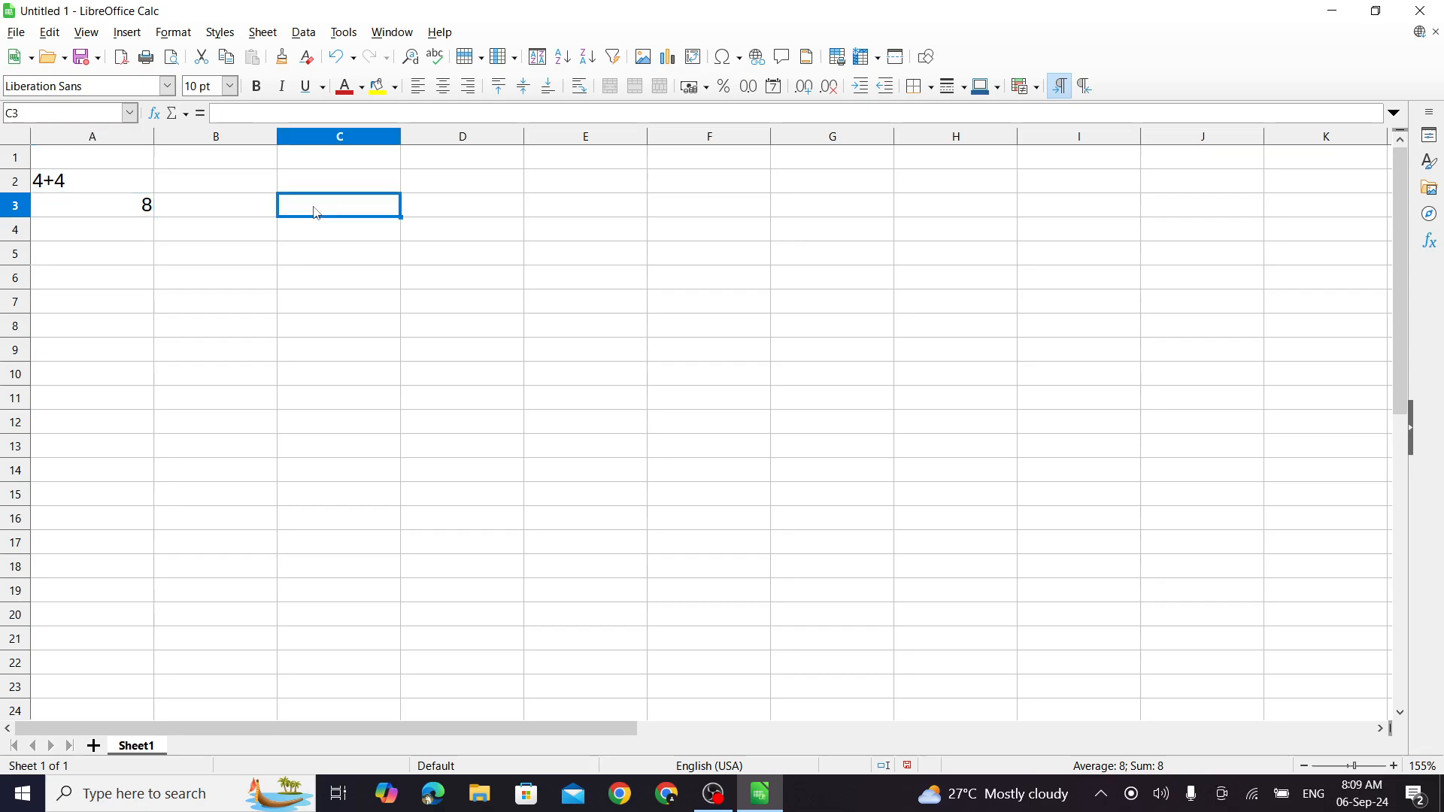
{"action": "type", "text": "10"}
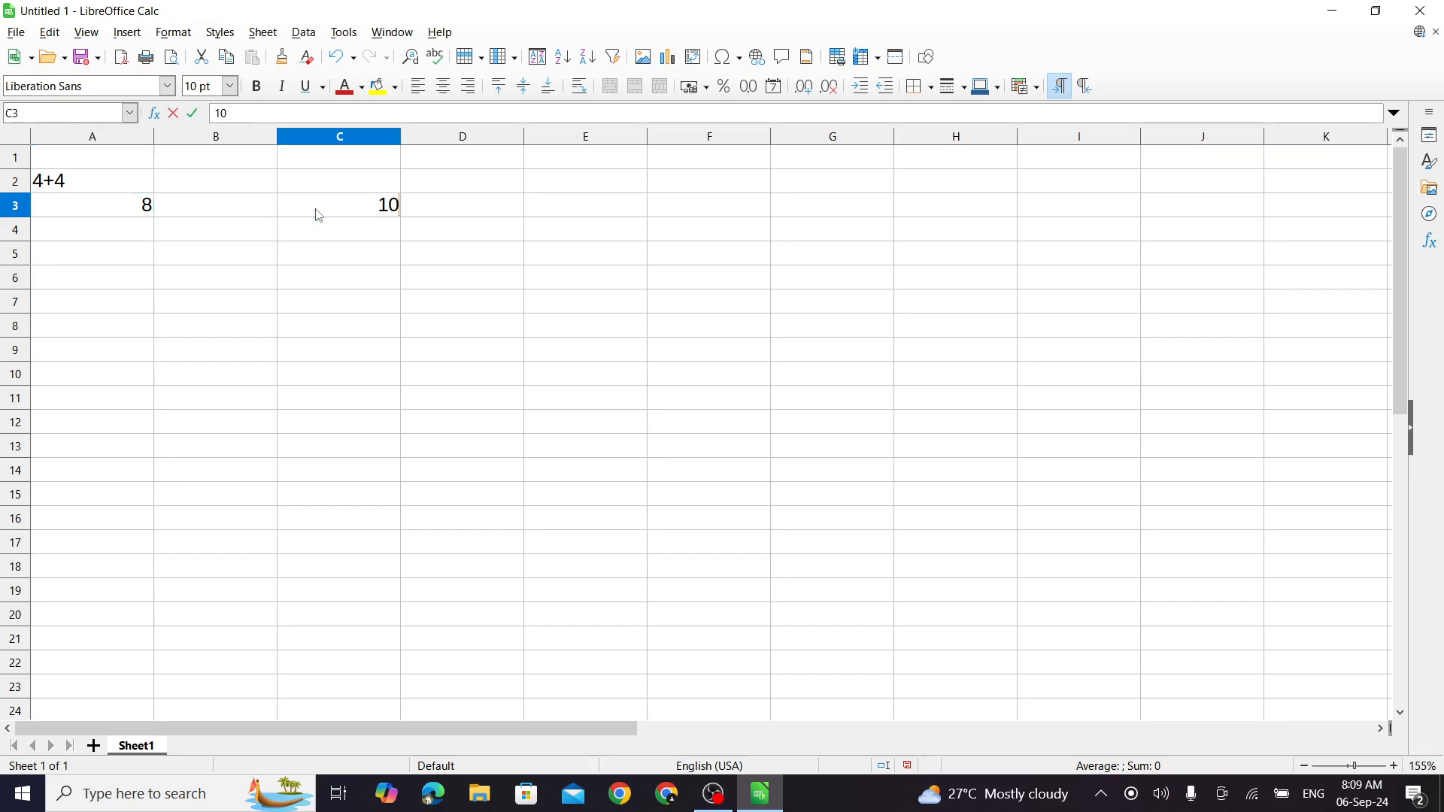
{"action": "key", "text": "Tab"}
{"action": "type", "text": "9"}
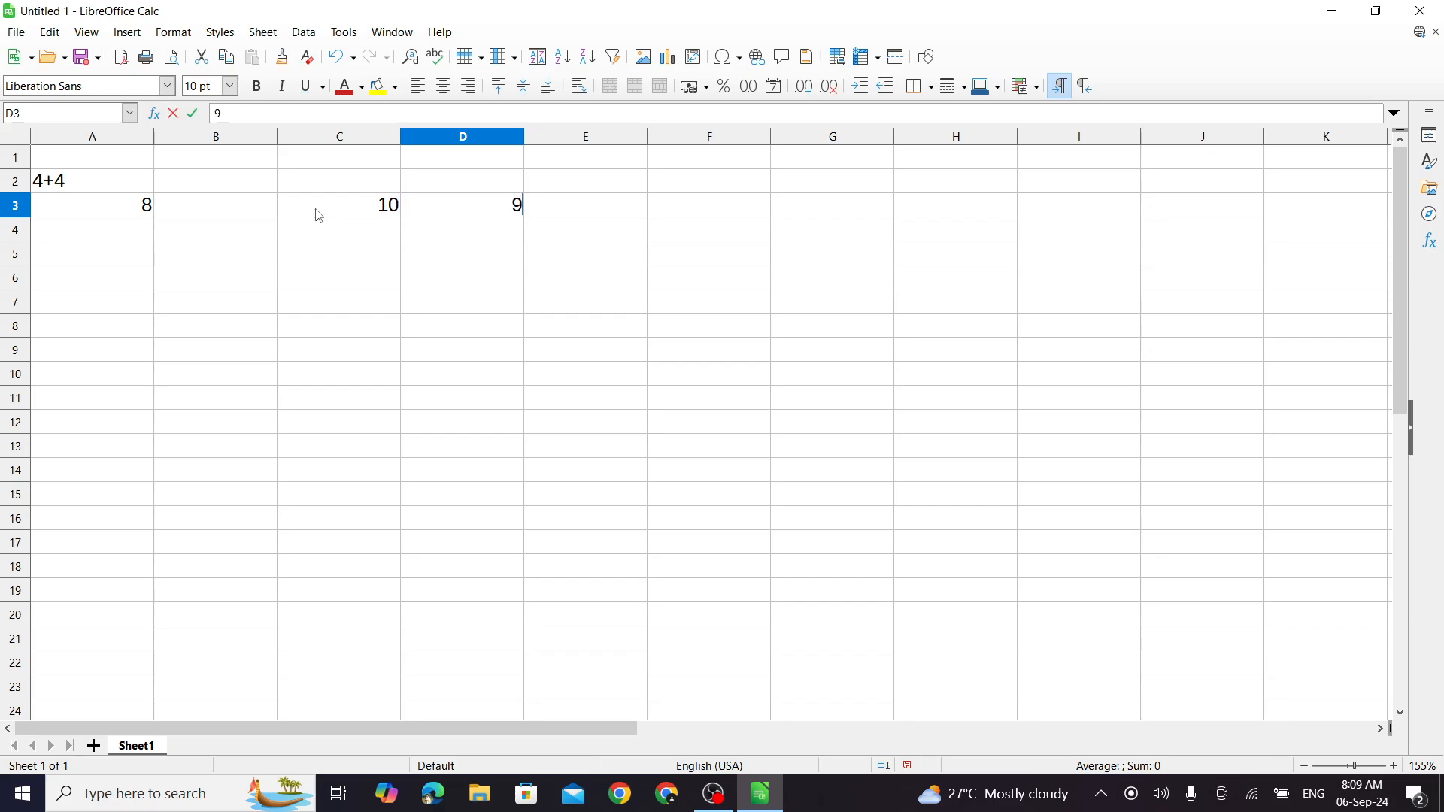
{"action": "key", "text": "BackSpace"}
{"action": "type", "text": "8"}
{"action": "key", "text": "Return"}
- Enter the comparison formula =C3>D3 in cell D6
{"action": "key", "text": "Return"}
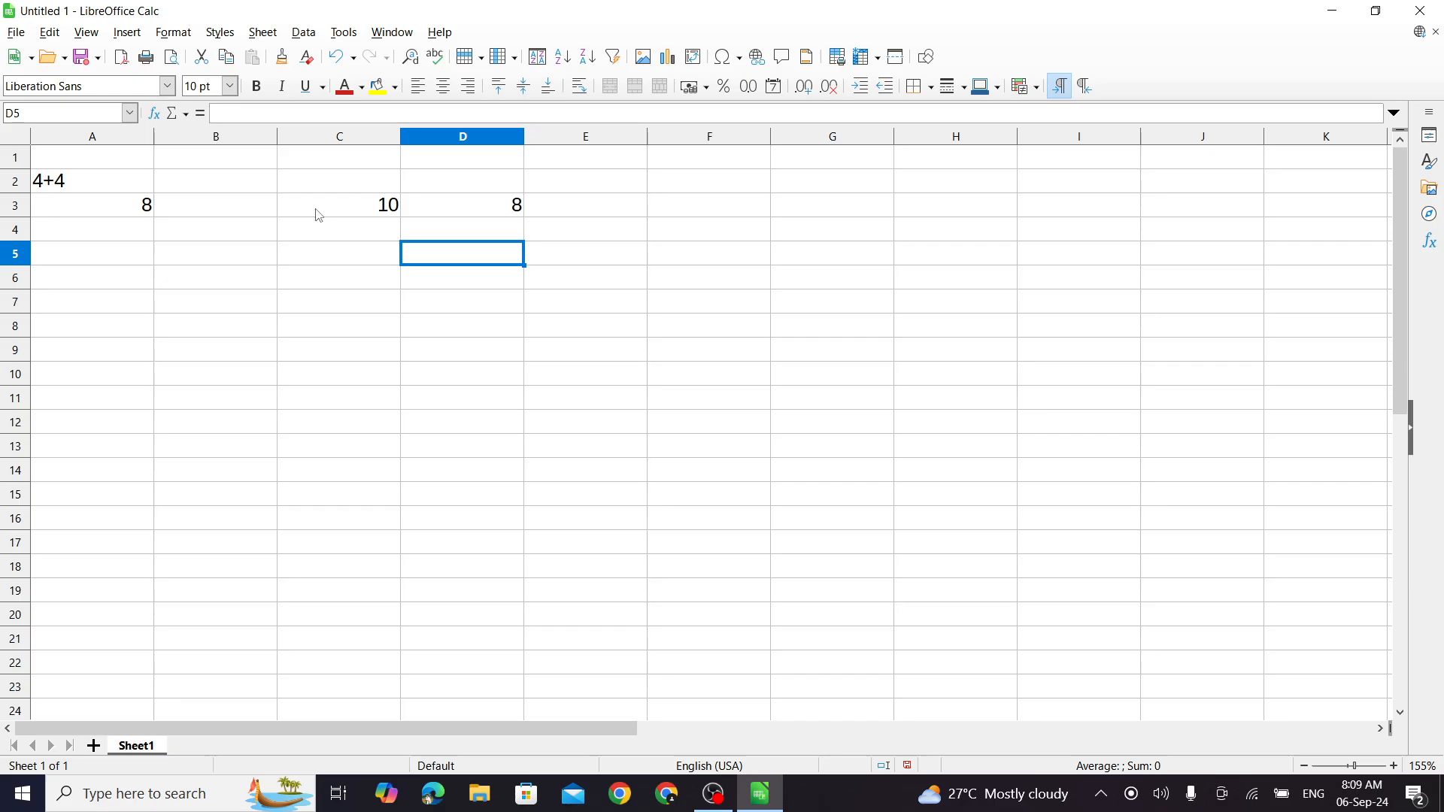
{"action": "key", "text": "Return"}
{"action": "type", "text": "="}
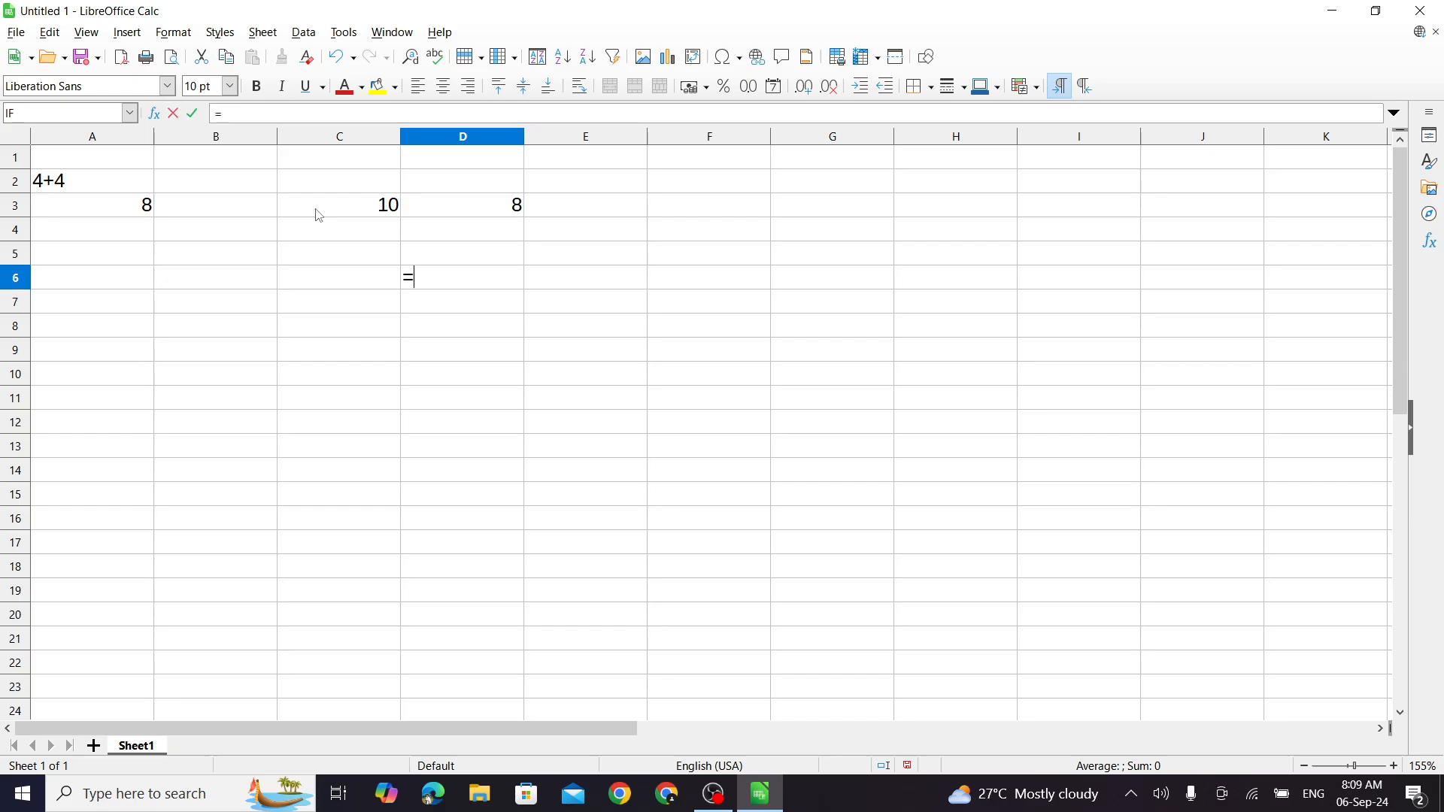
{"action": "key", "text": "Up"}
{"action": "key", "text": "Up"}
{"action": "key", "text": "Left"}
{"action": "key", "text": "Up"}
{"action": "type", "text": ">"}
{"action": "left_click", "coordinate": [441, 209]}
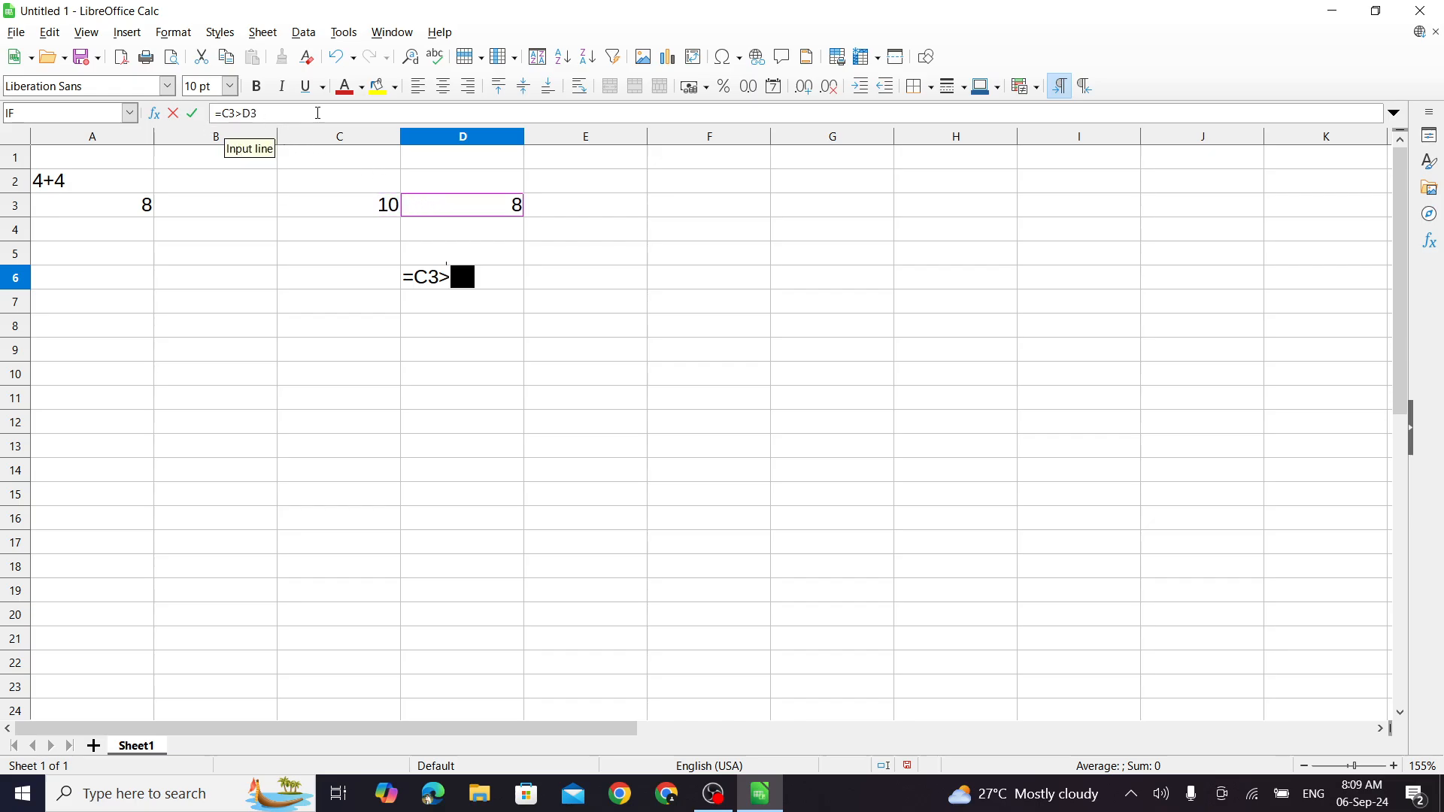
{"action": "key", "text": "Return"}
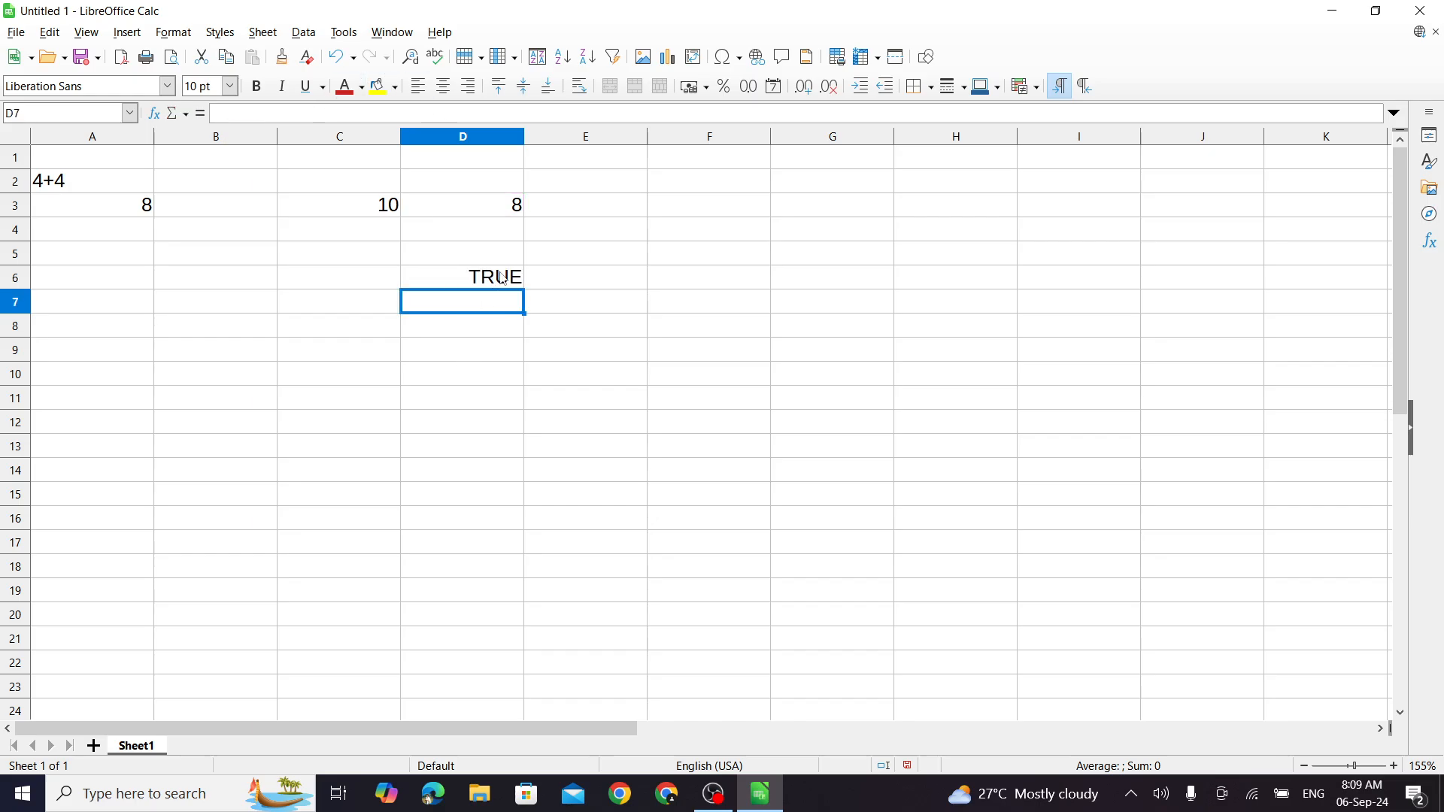
- Enter the reverse comparison formula =D3>C3 in cell E6
{"action": "left_click", "coordinate": [577, 281]}
{"action": "type", "text": "="}
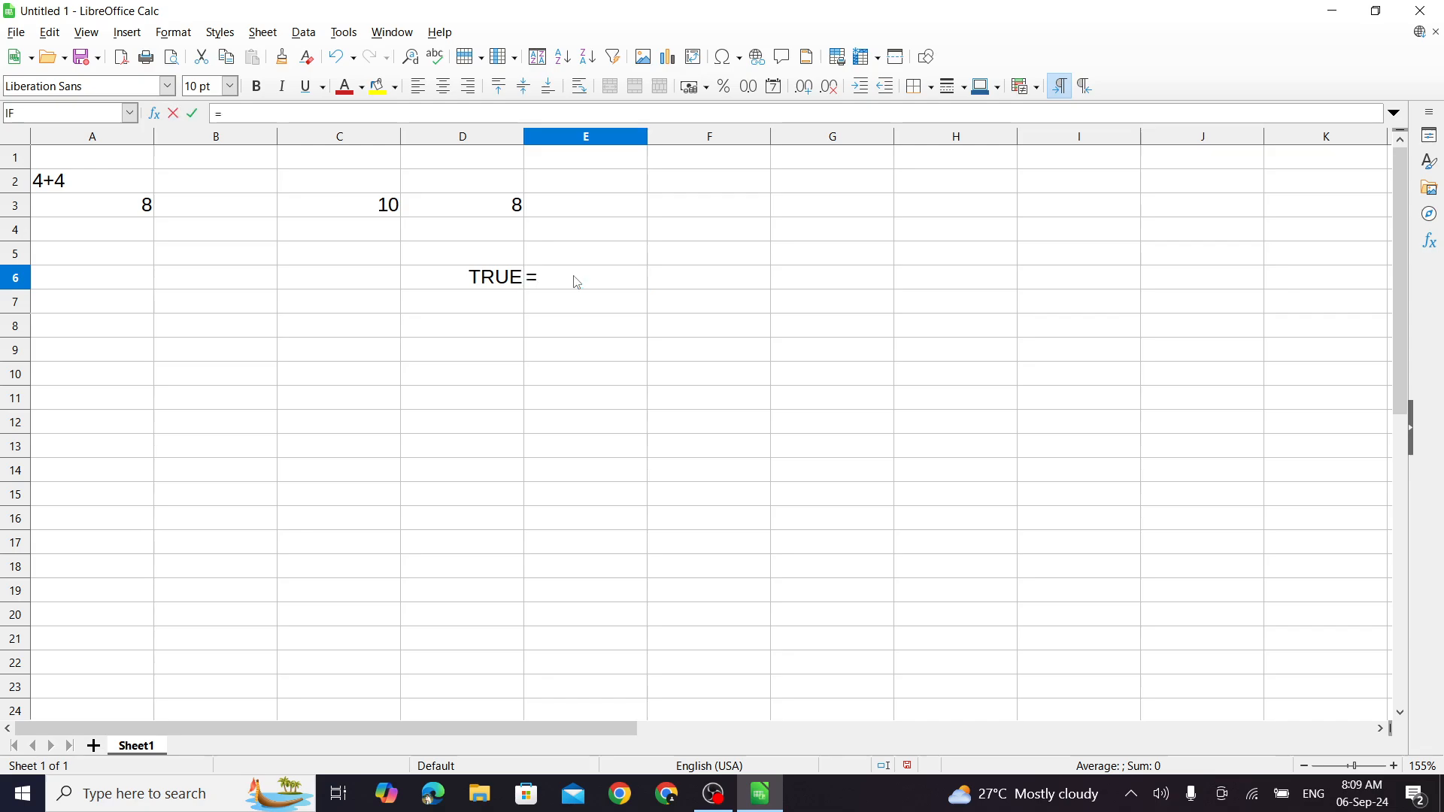
{"action": "left_click", "coordinate": [480, 218]}
{"action": "type", "text": ">"}
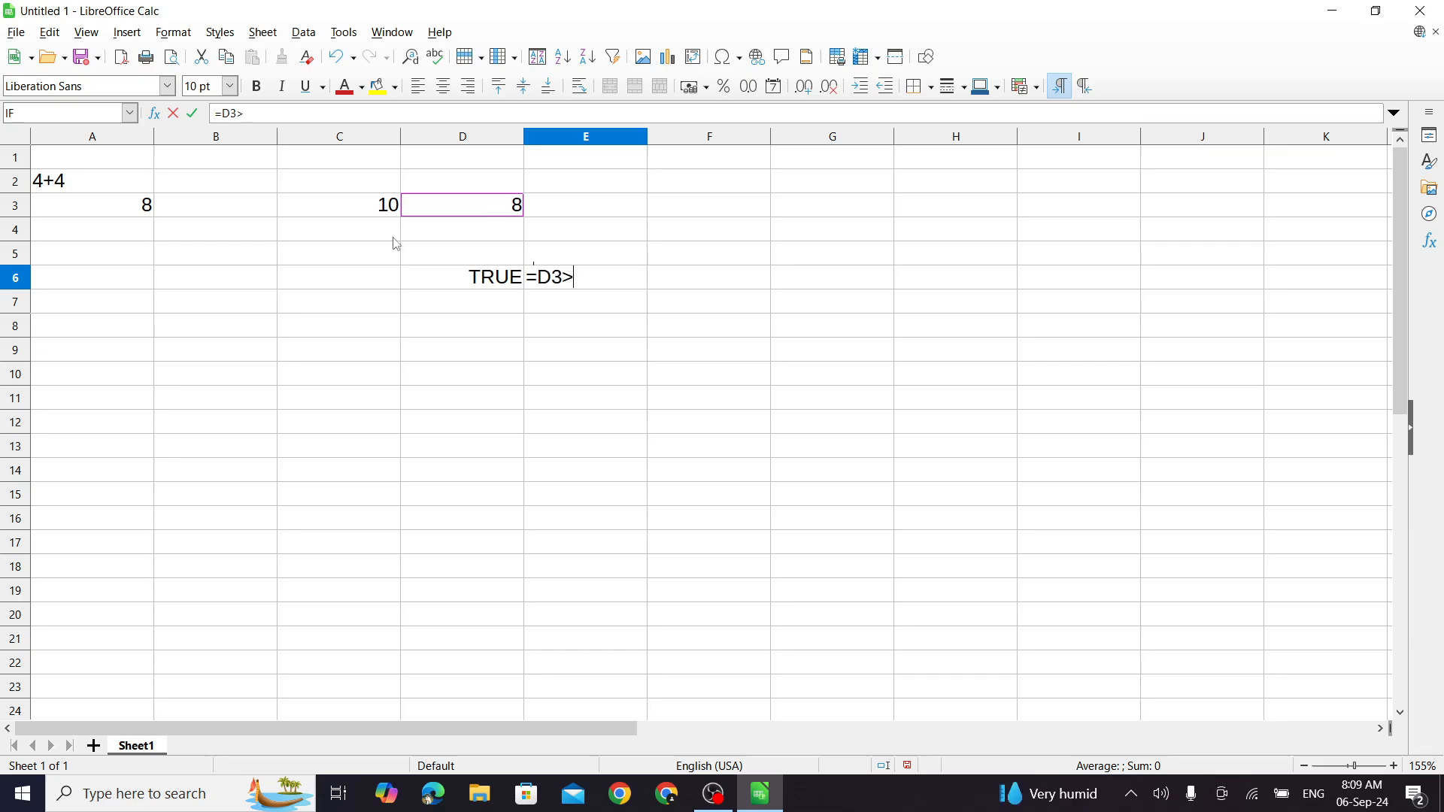
{"action": "left_click", "coordinate": [365, 208]}
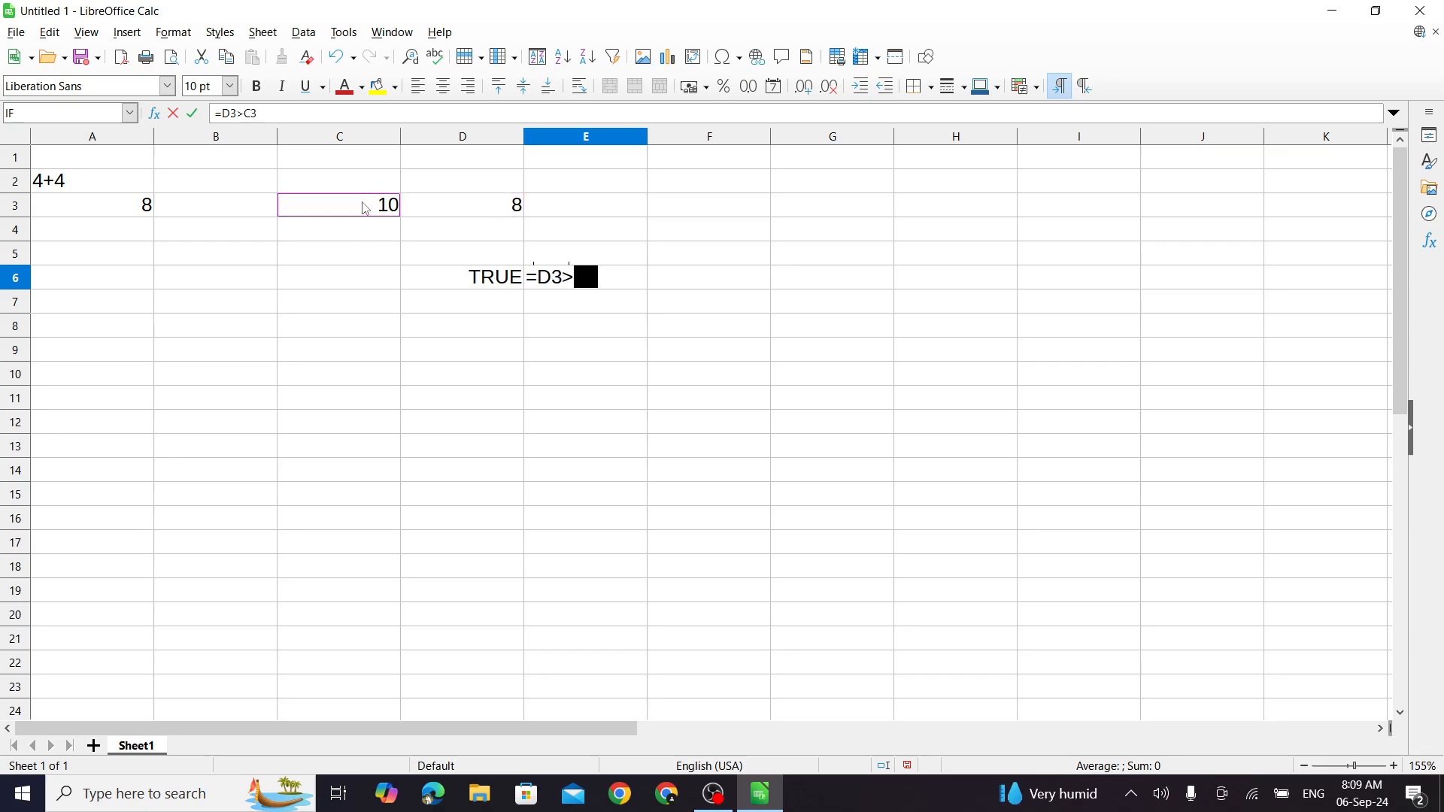
{"action": "key", "text": "Return"}
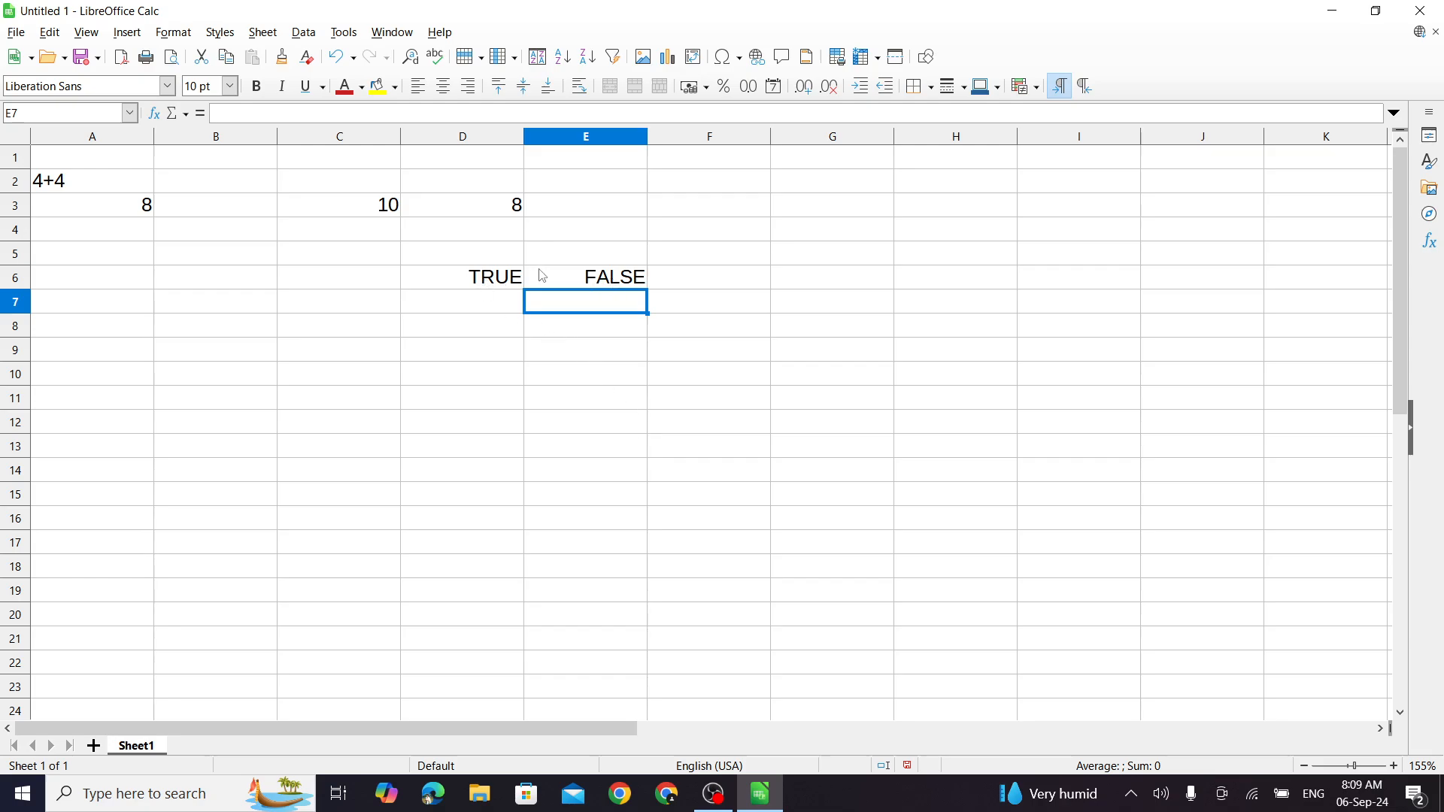
{"action": "left_click", "coordinate": [500, 278]}
{"action": "left_click", "coordinate": [588, 278]}
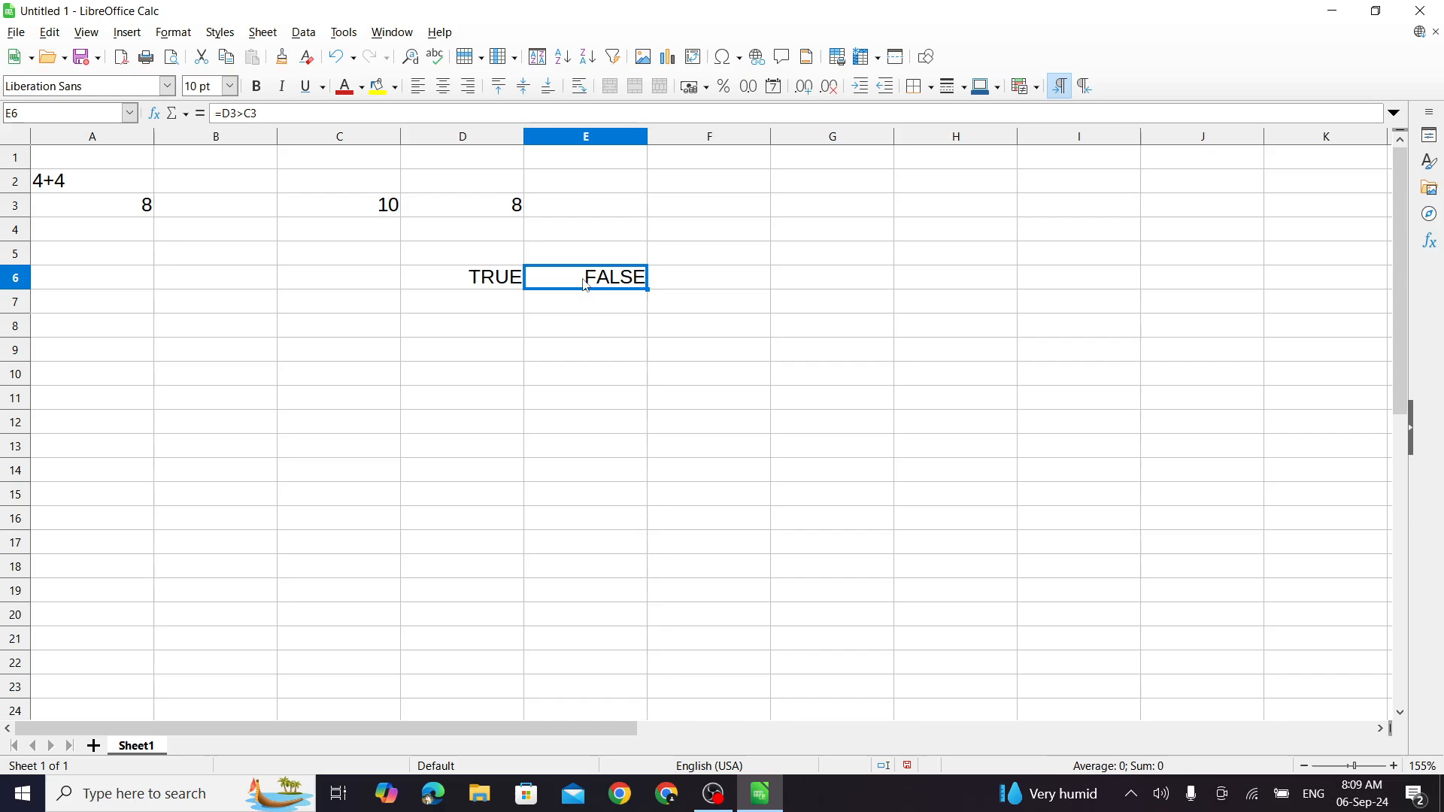
- Enter the text "mic" in cell C8 and "institute" in cell D8
{"action": "left_click", "coordinate": [348, 332]}
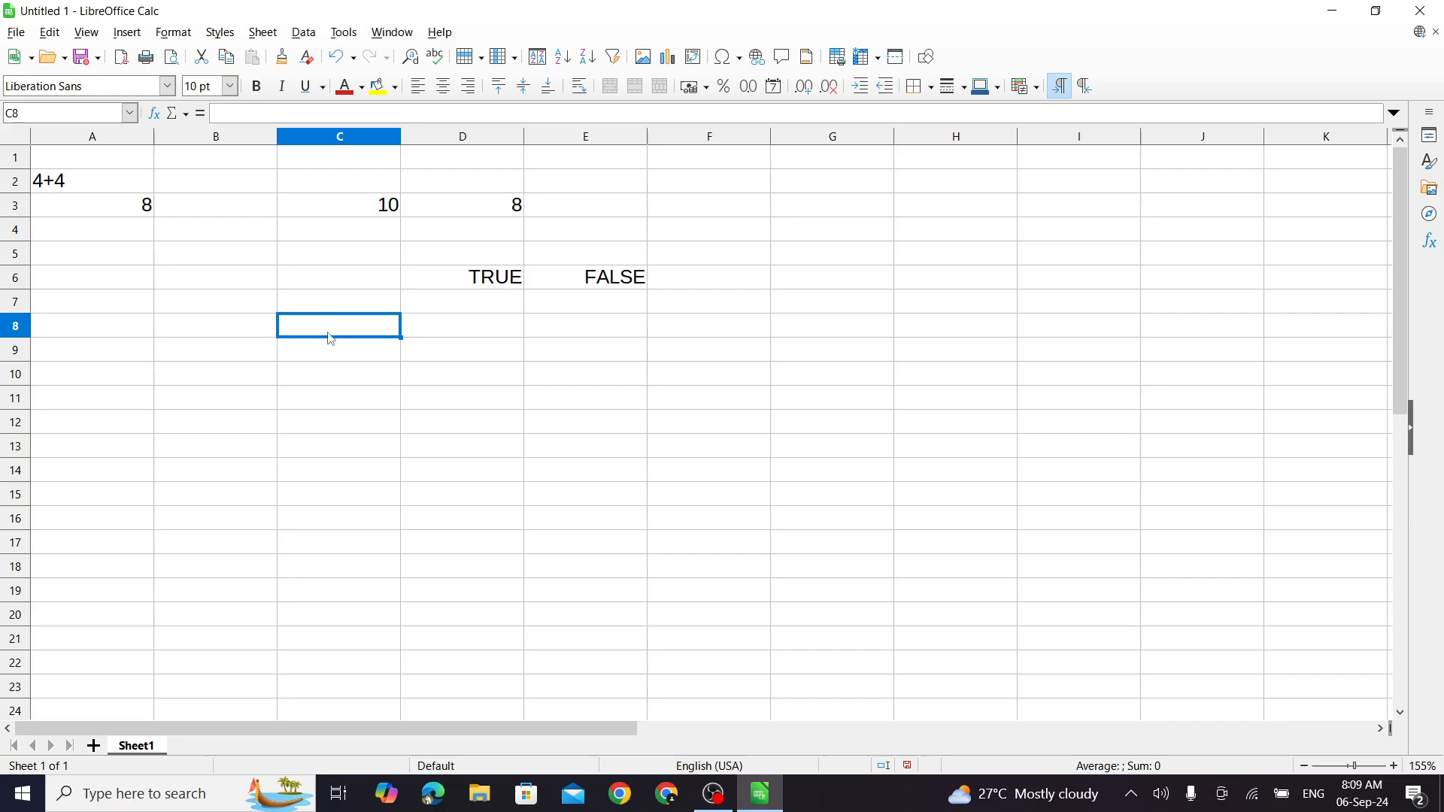
{"action": "type", "text": "mc"}
{"action": "key", "text": "BackSpace"}
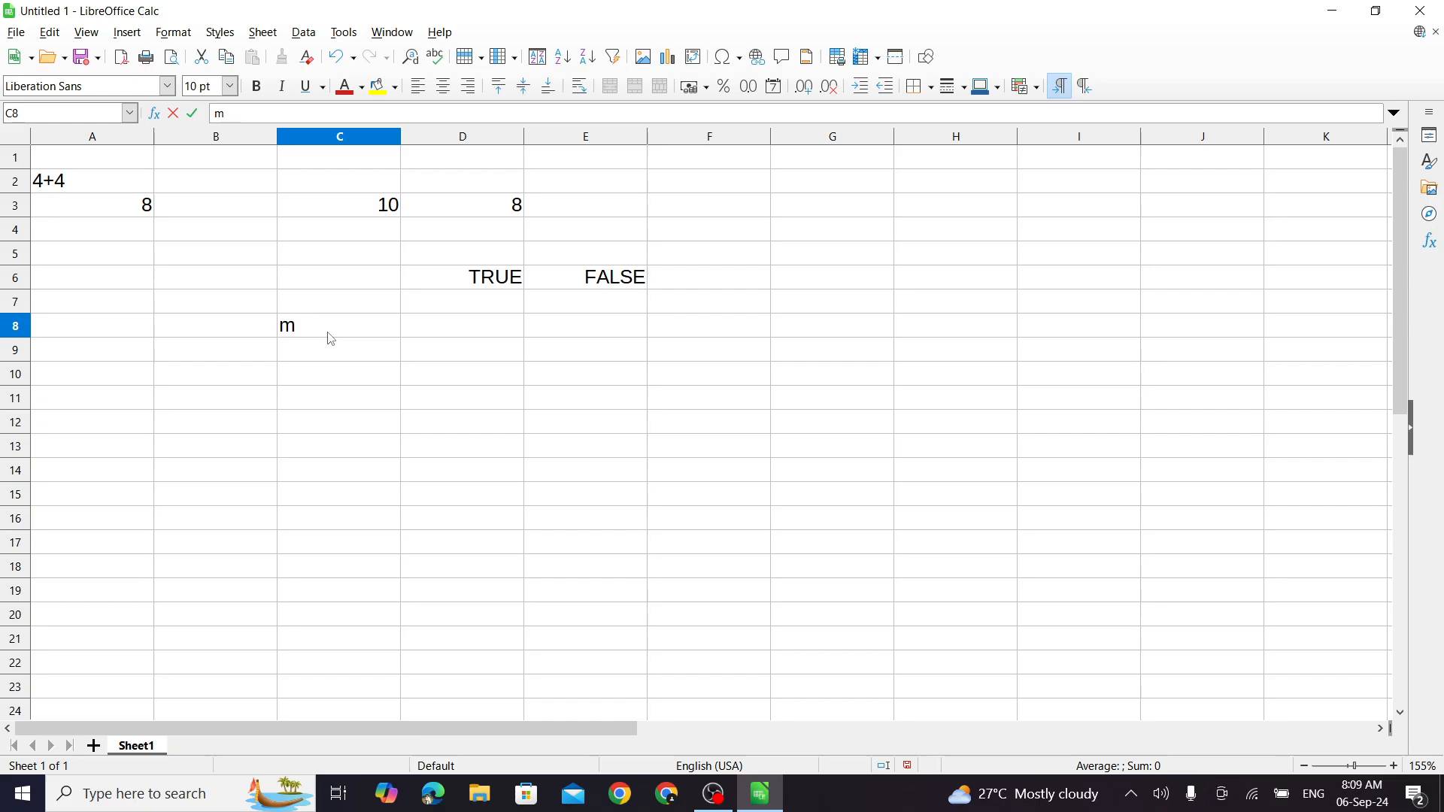
{"action": "type", "text": "ic"}
{"action": "key", "text": "Tab"}
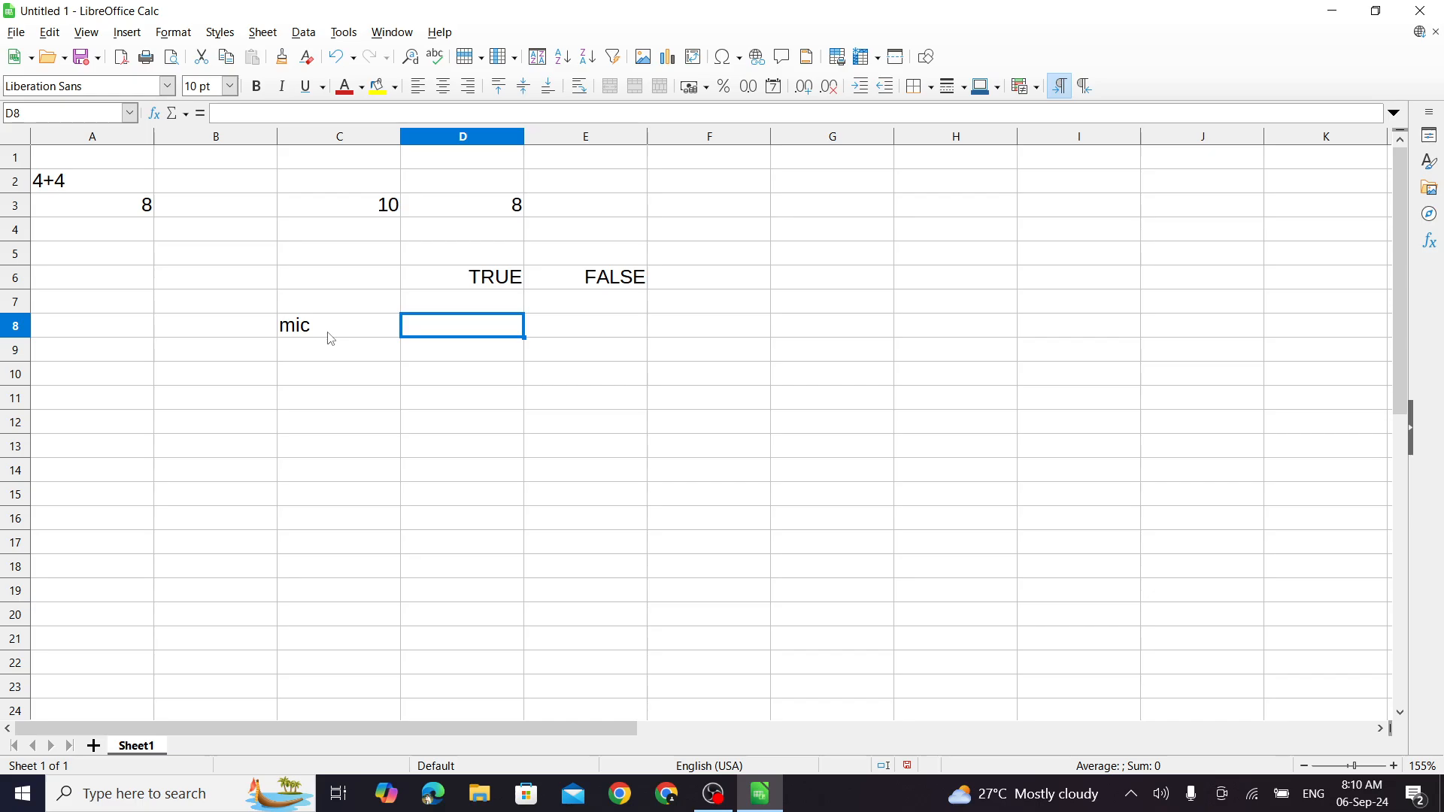
{"action": "type", "text": "institu"}
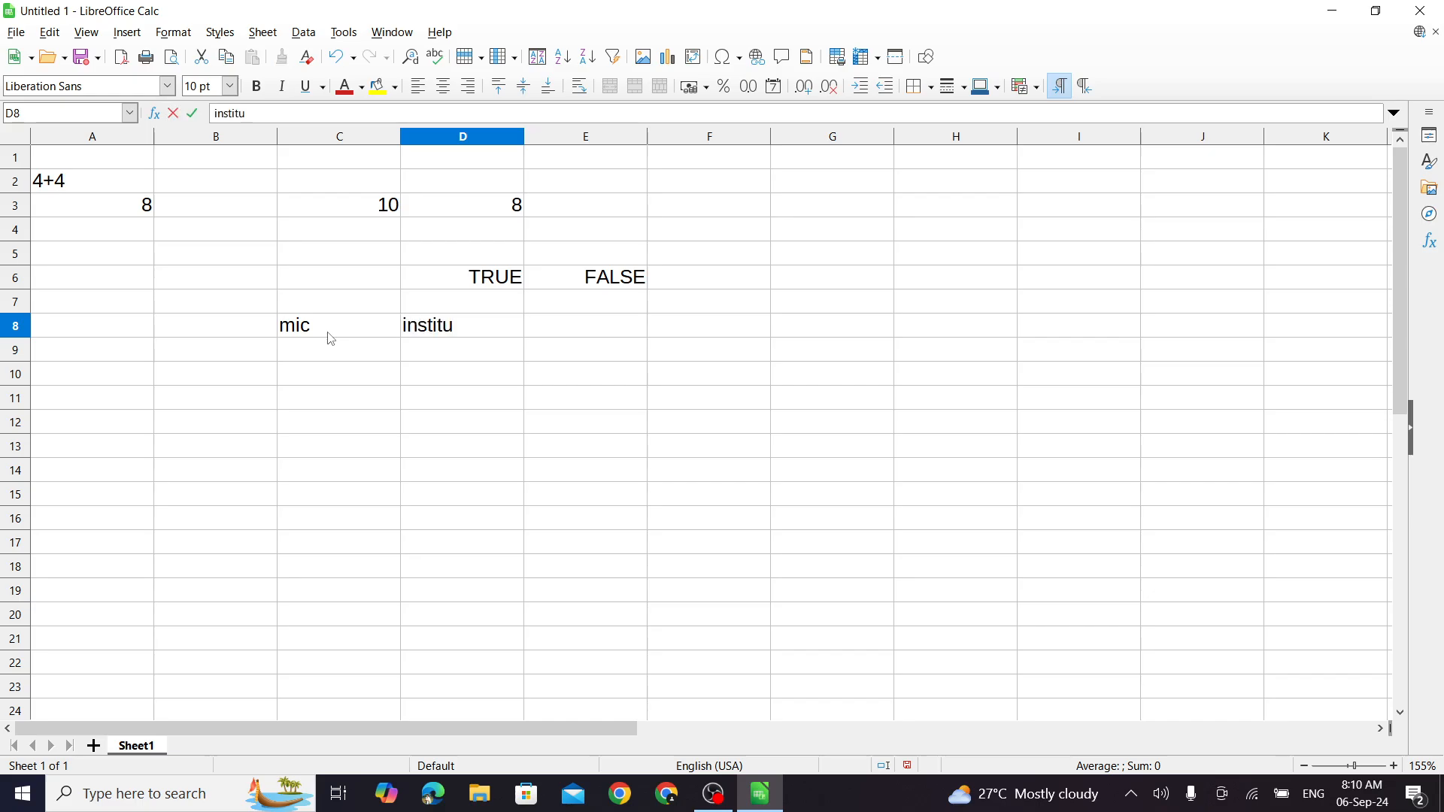
{"action": "type", "text": "te"}
{"action": "key", "text": "Tab"}
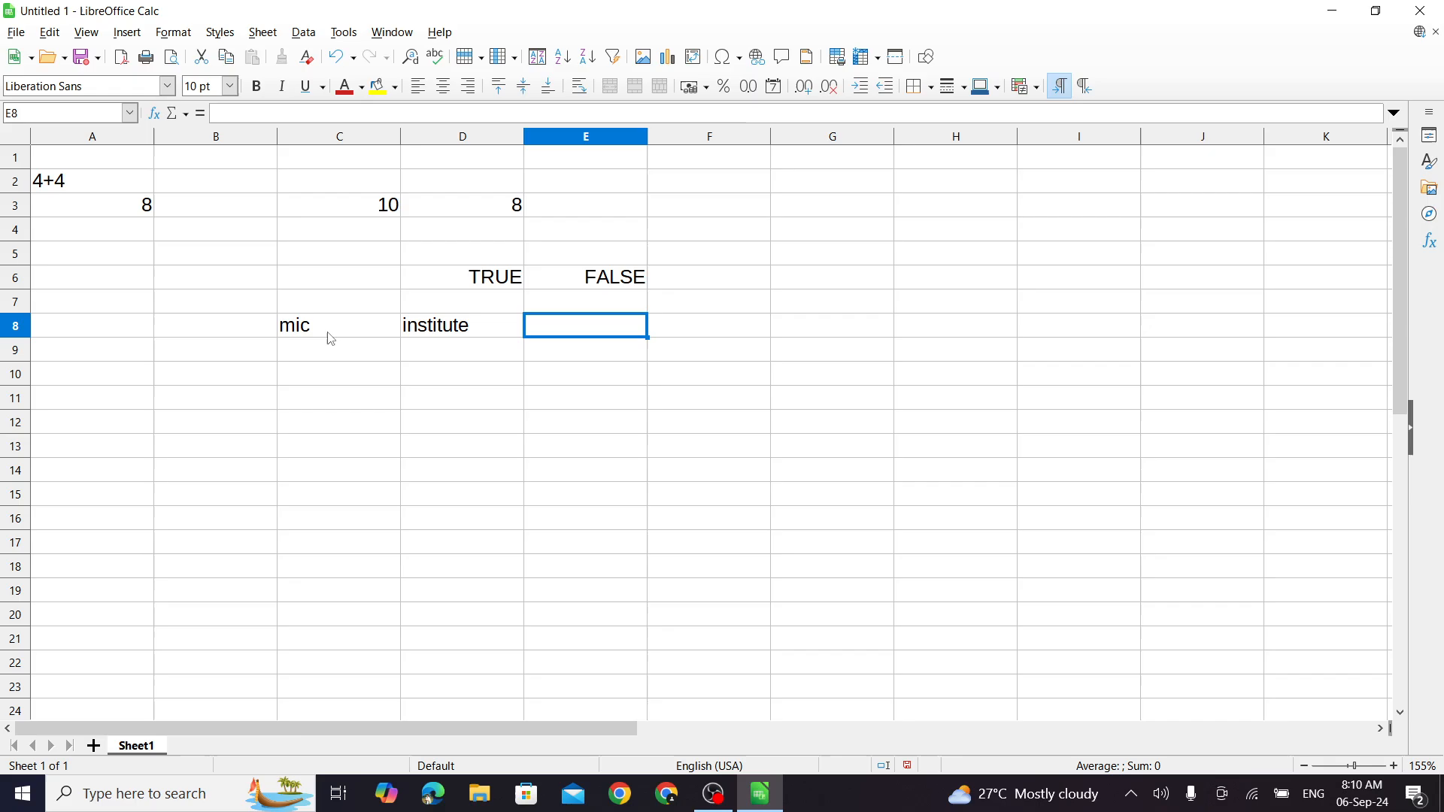
- Join the texts of C8 and D8 in cell D10 with the formula =C8&D8
{"action": "key", "text": "Down"}
{"action": "key", "text": "Left"}
{"action": "key", "text": "Down"}
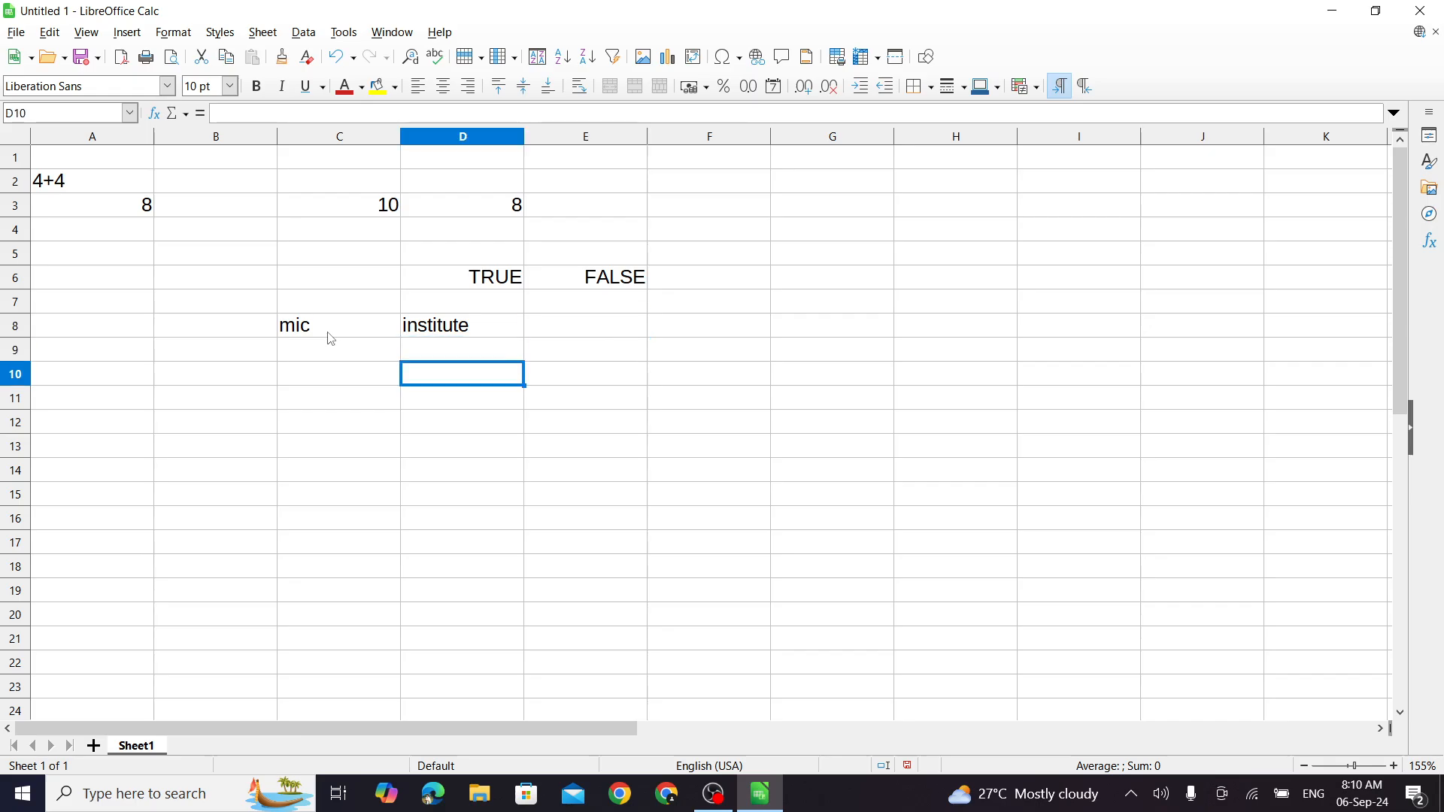
{"action": "type", "text": "="}
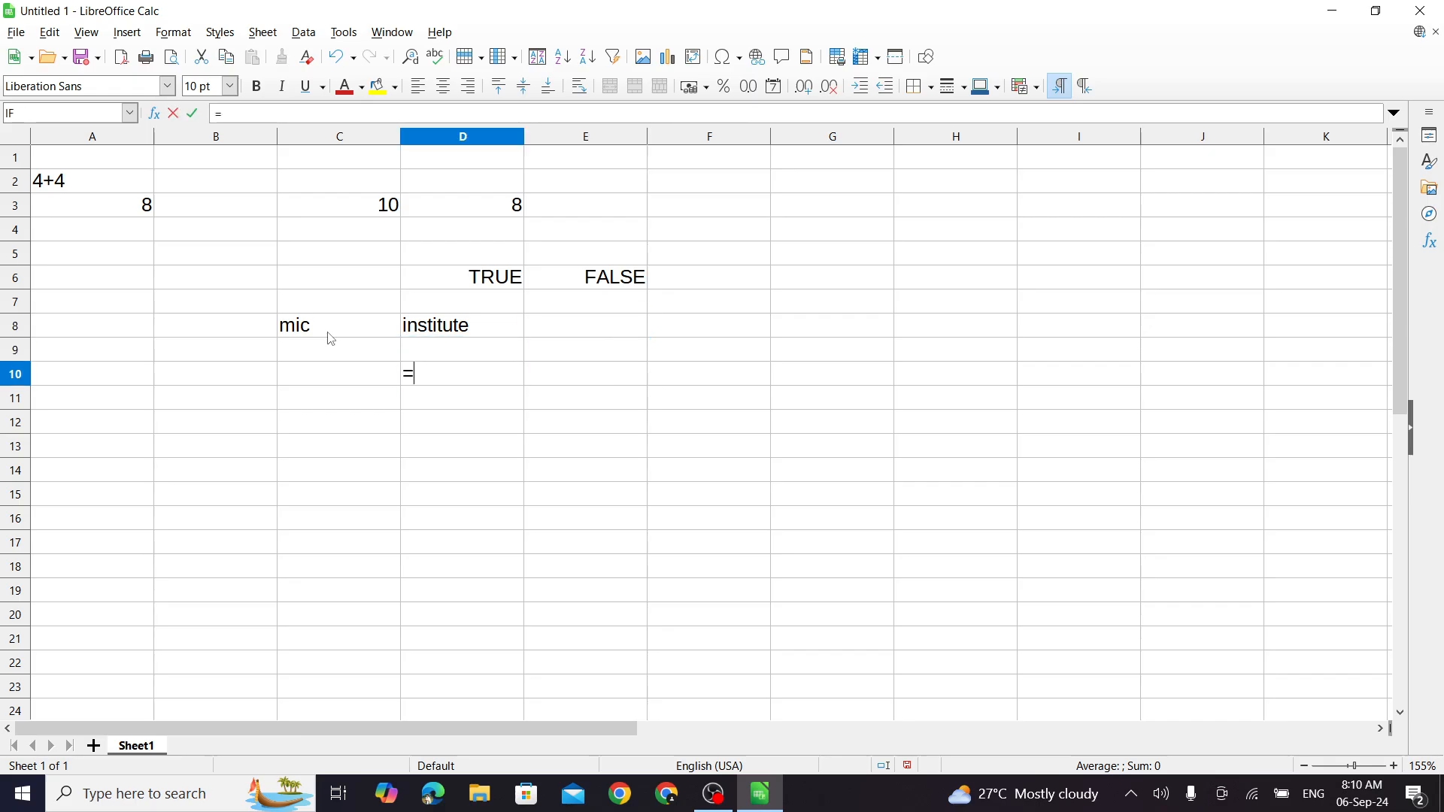
{"action": "left_click", "coordinate": [336, 333]}
{"action": "type", "text": "&"}
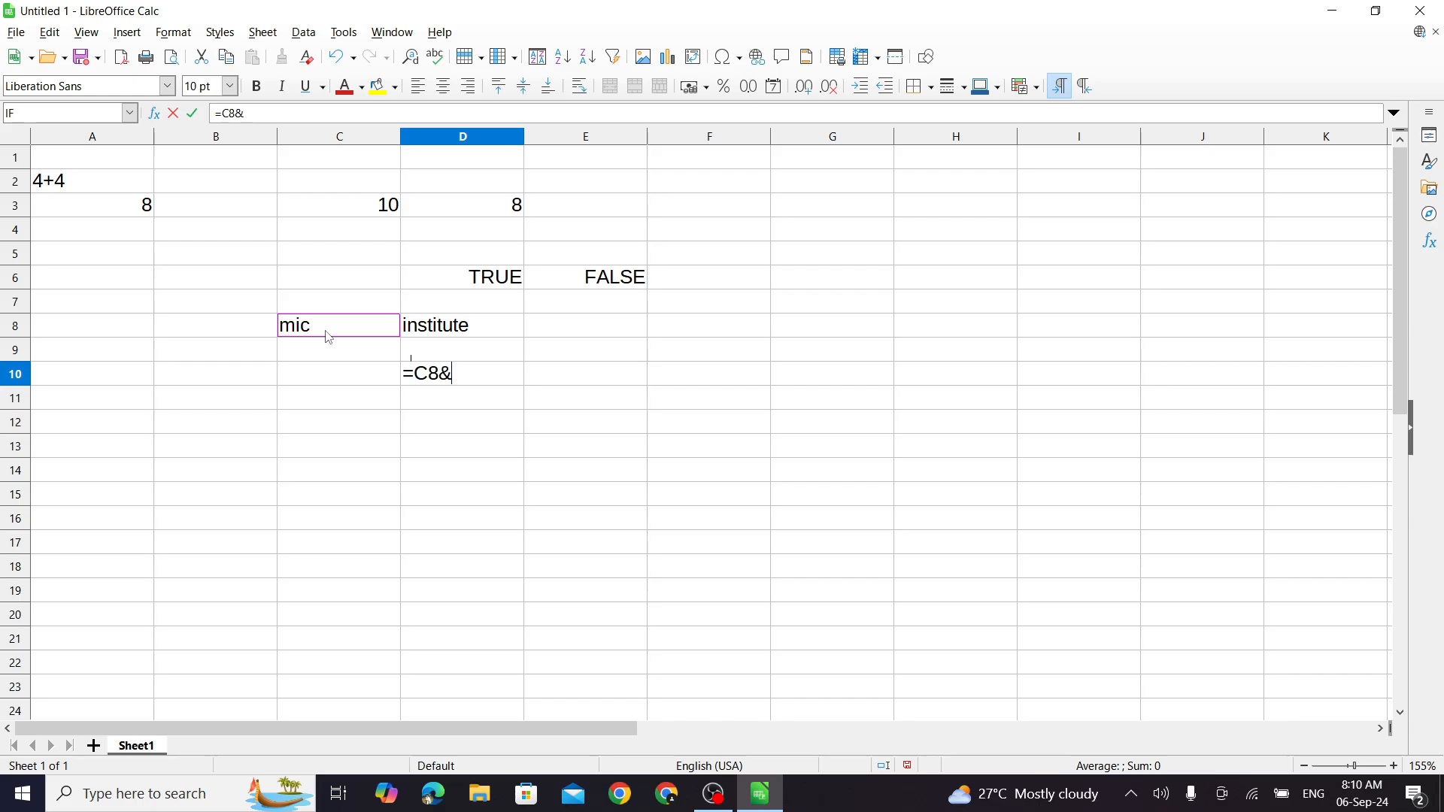
{"action": "left_click", "coordinate": [443, 325]}
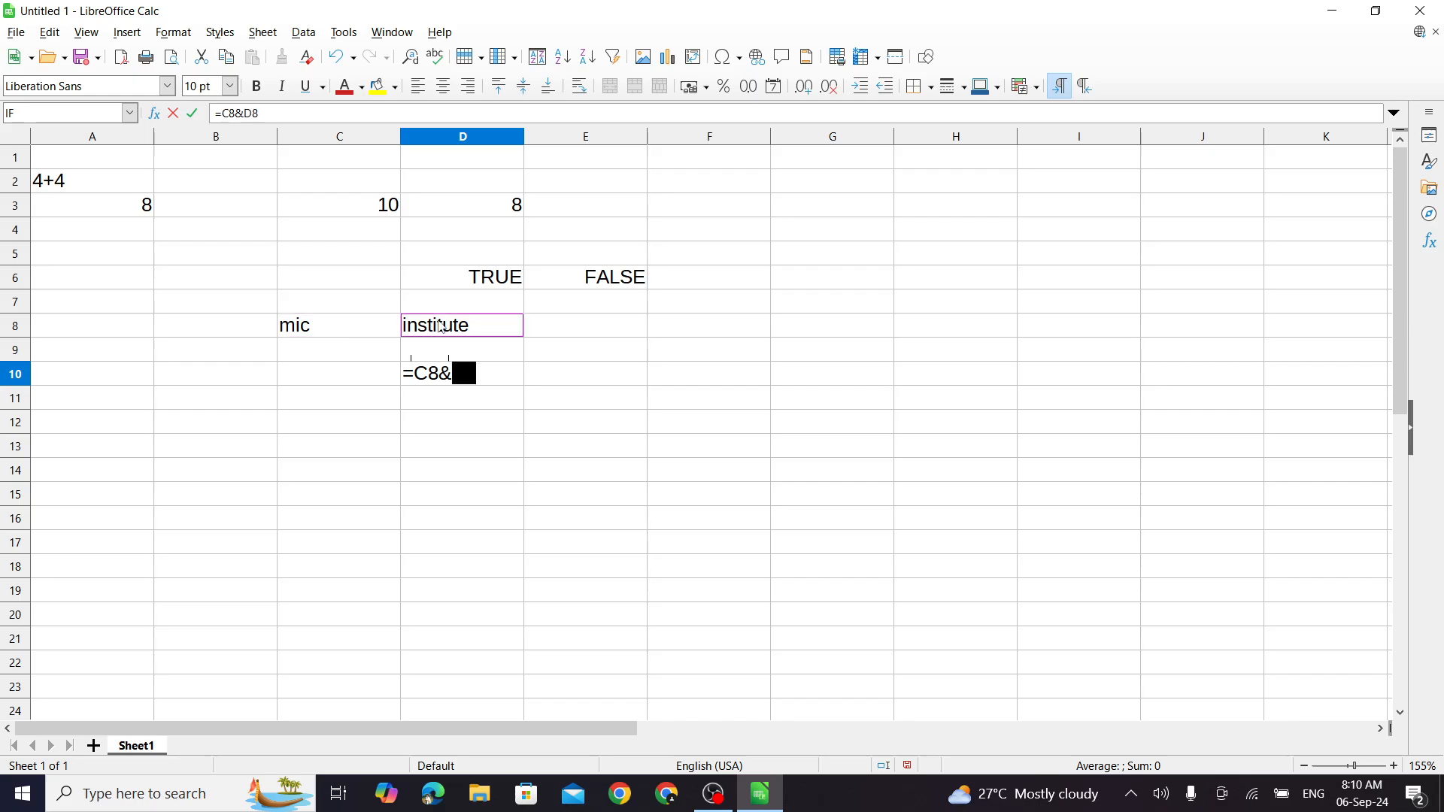
{"action": "key", "text": "Return"}
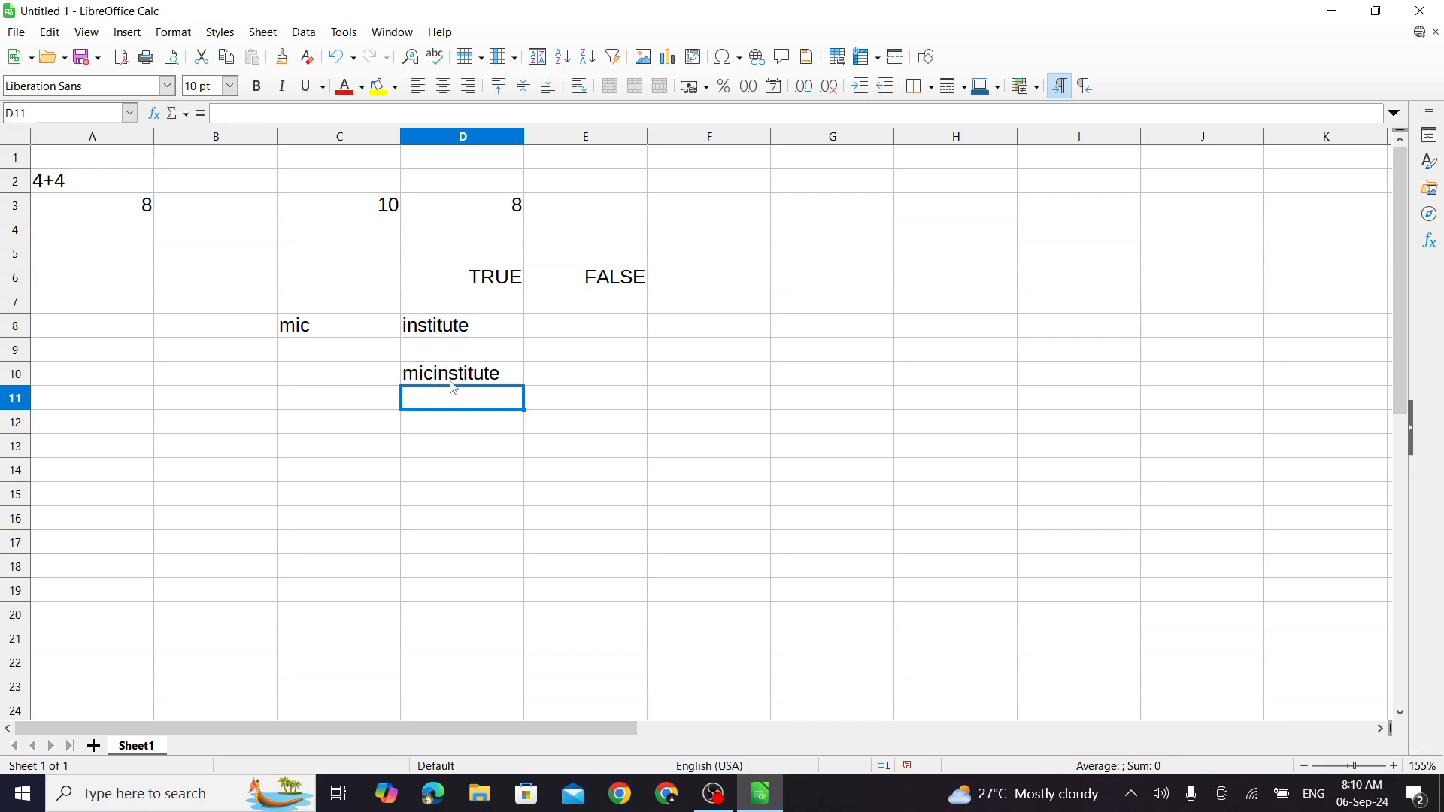
- Add a leading space to the text "institute" in cell D8
{"action": "left_click", "coordinate": [430, 329]}
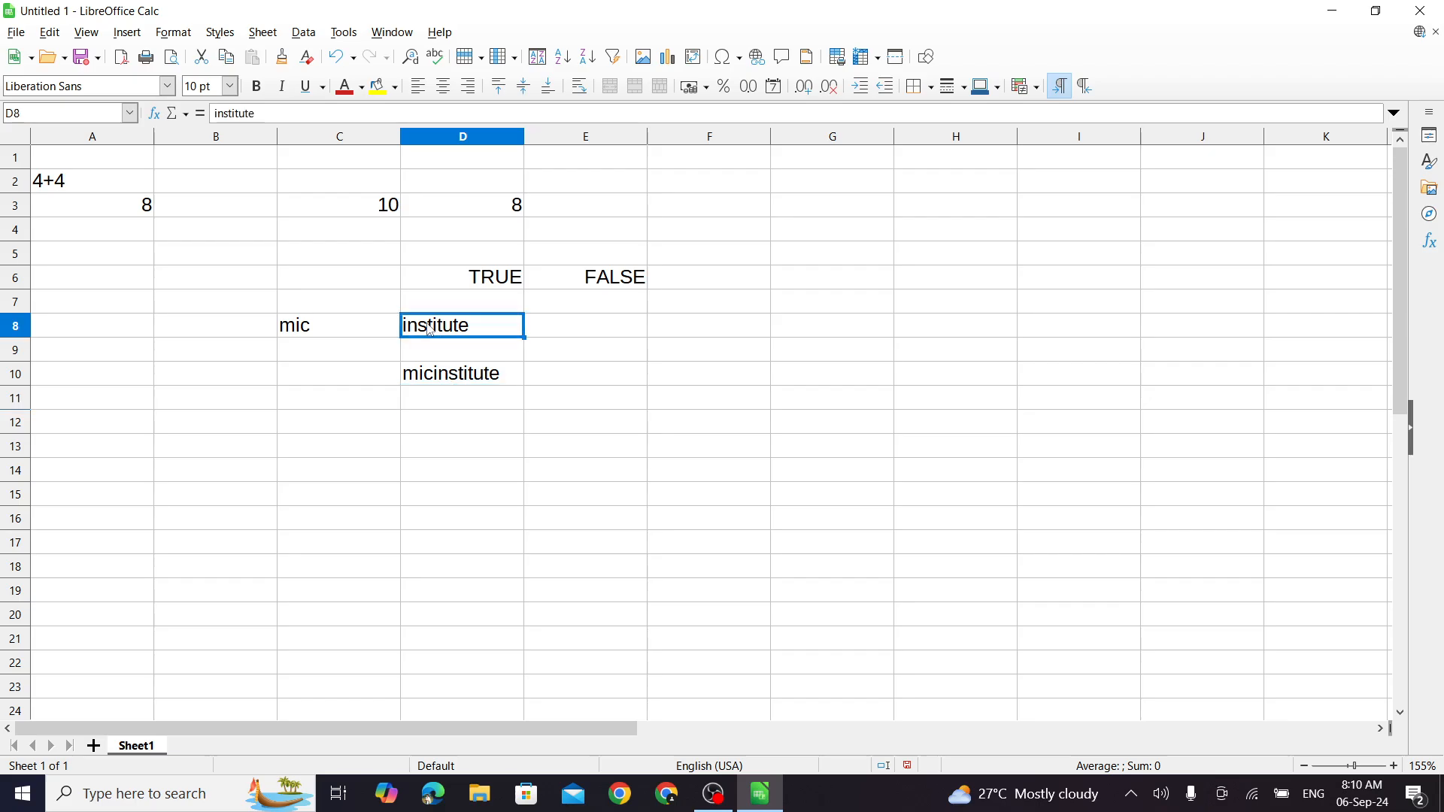
{"action": "key", "text": "XF86AudioLowerVolume"}
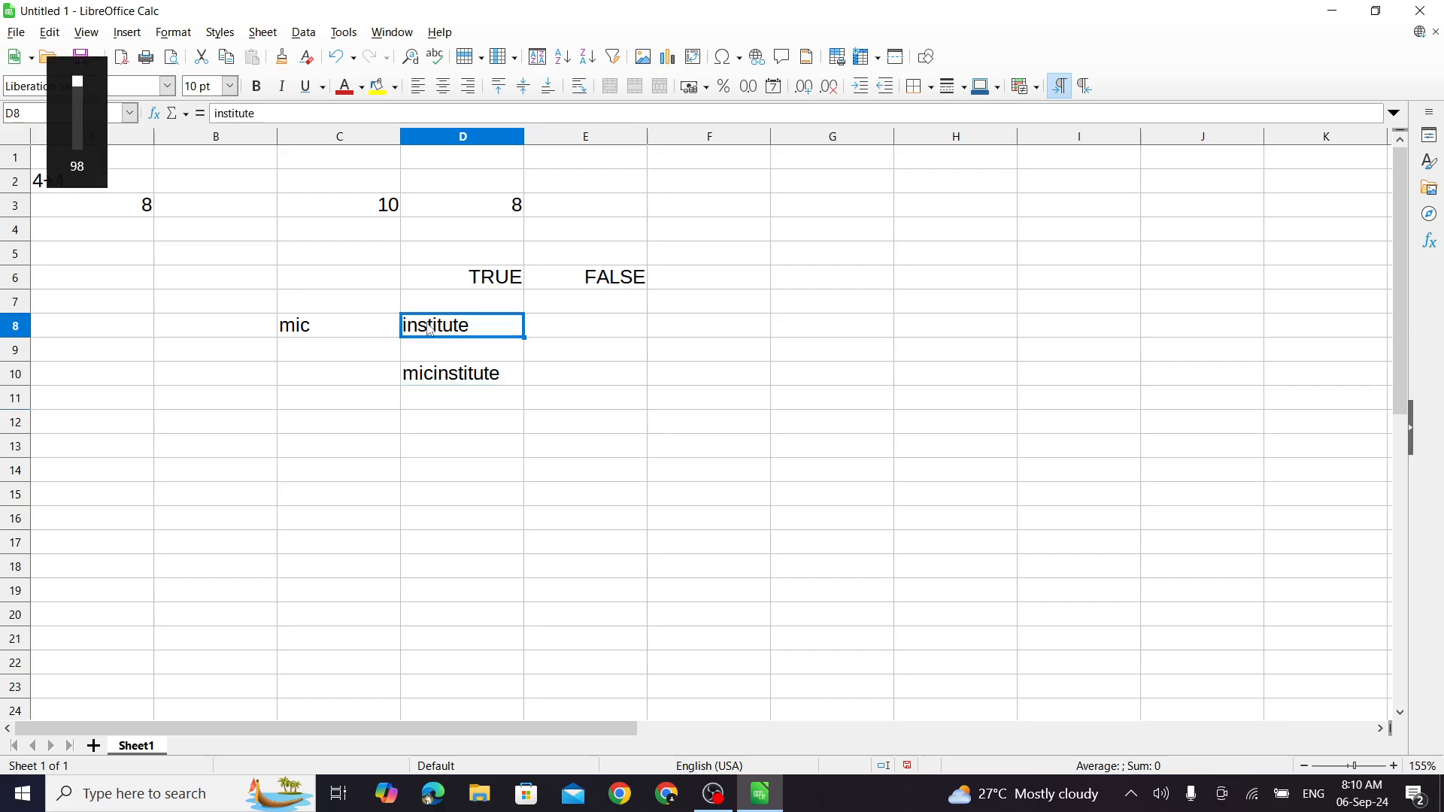
{"action": "double_click", "coordinate": [430, 328]}
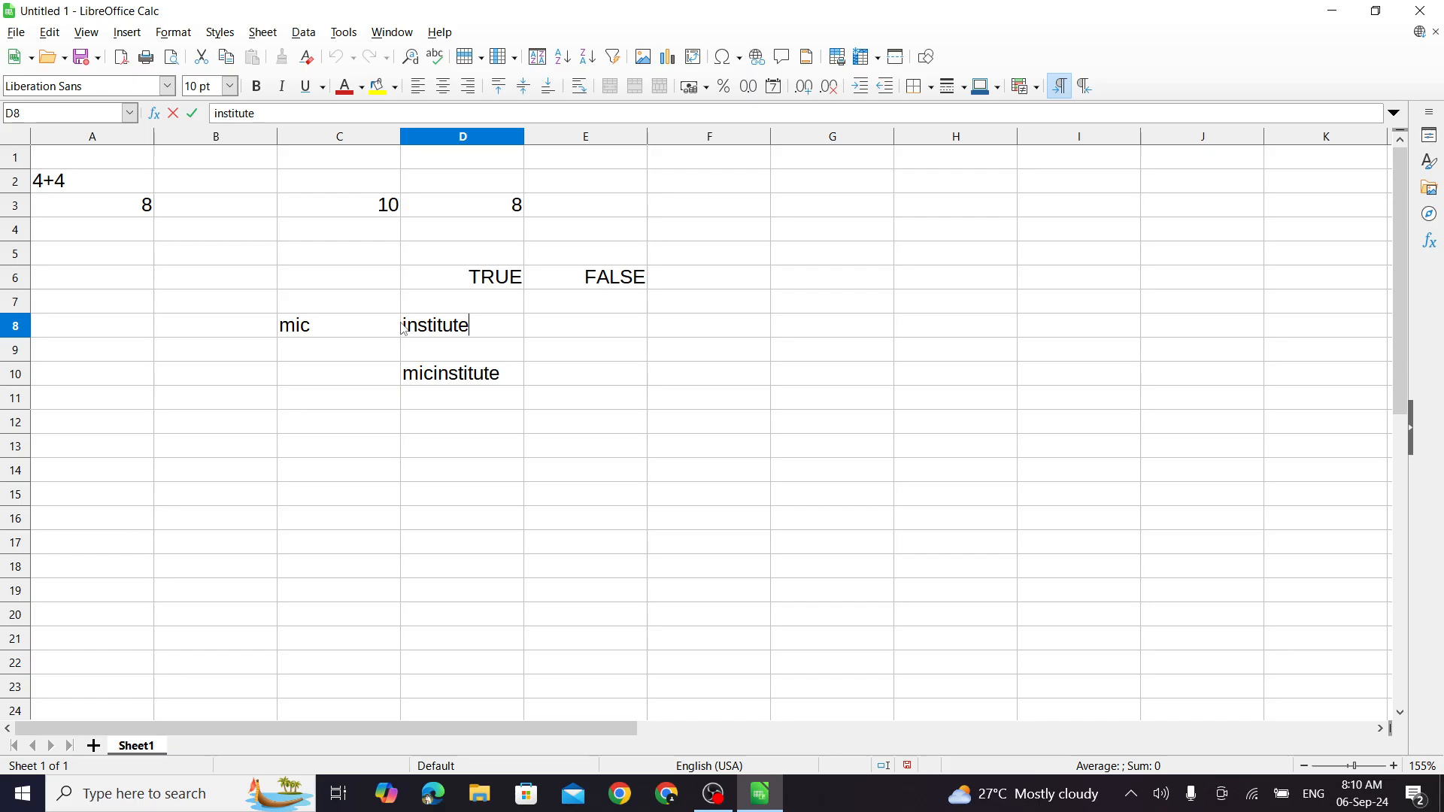
{"action": "left_click", "coordinate": [466, 374]}
{"action": "left_click", "coordinate": [519, 498]}
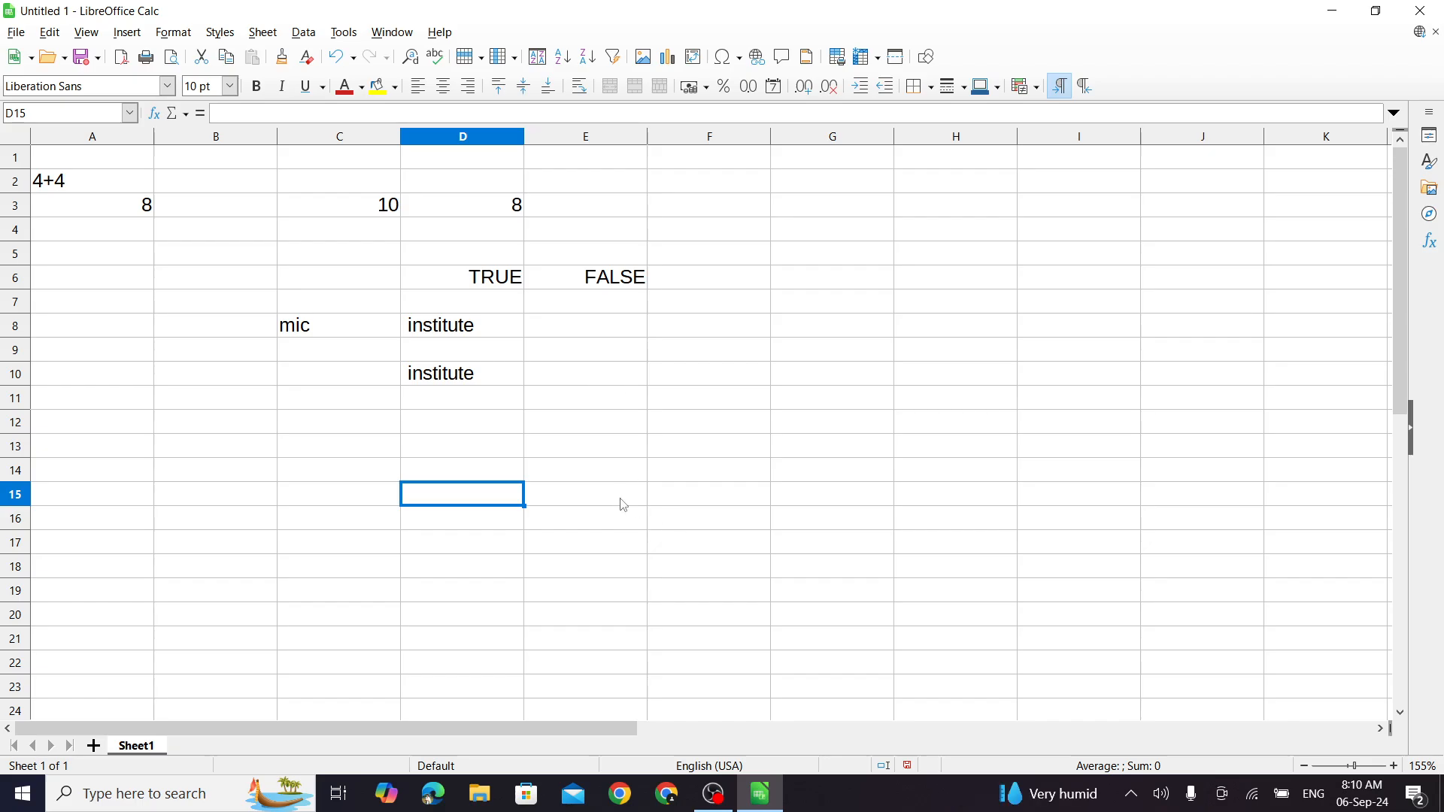
- Enter the range reference formula =A1:C3 in cell B12
{"action": "left_click", "coordinate": [216, 427]}
{"action": "left_click", "coordinate": [130, 421]}
{"action": "left_click", "coordinate": [210, 426]}
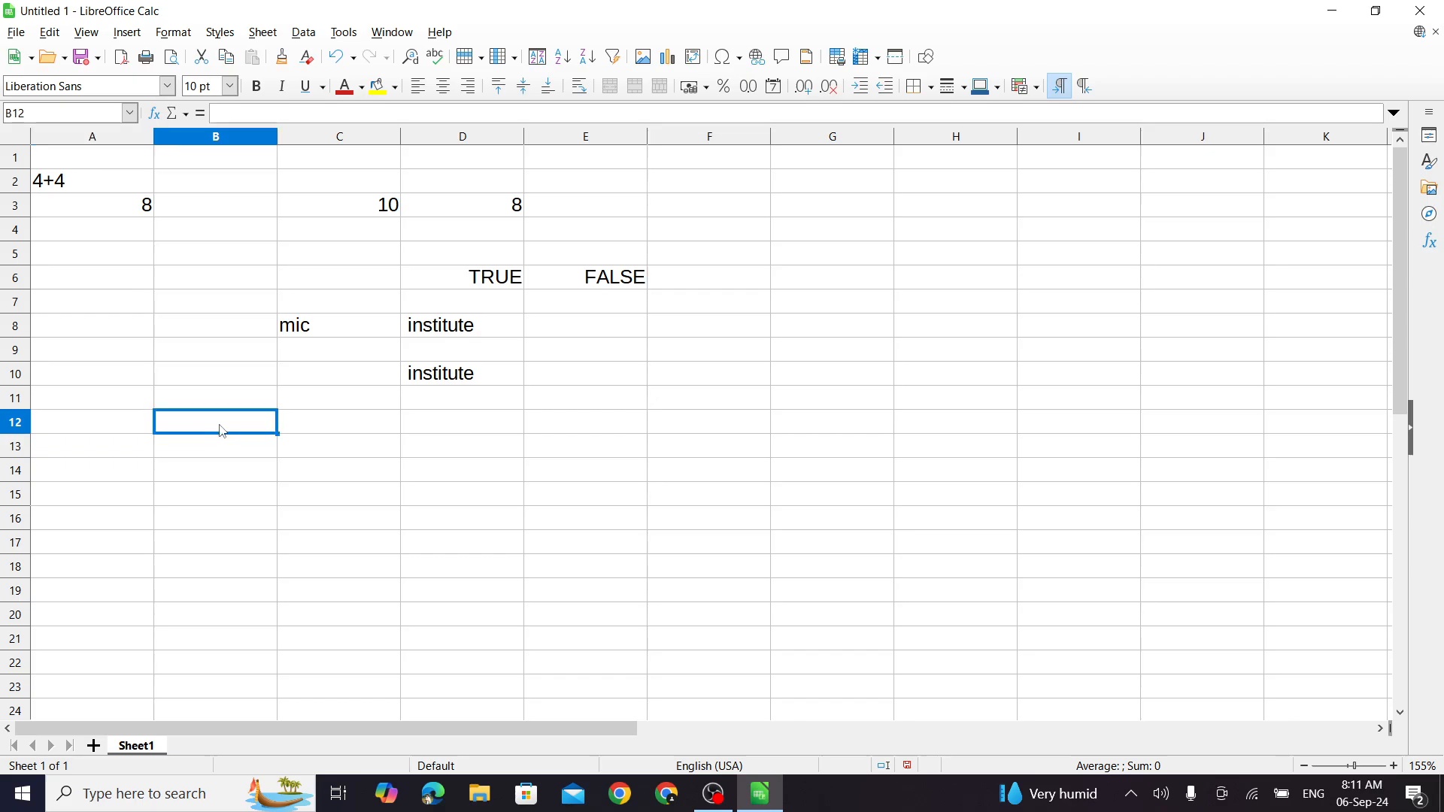
{"action": "type", "text": "="}
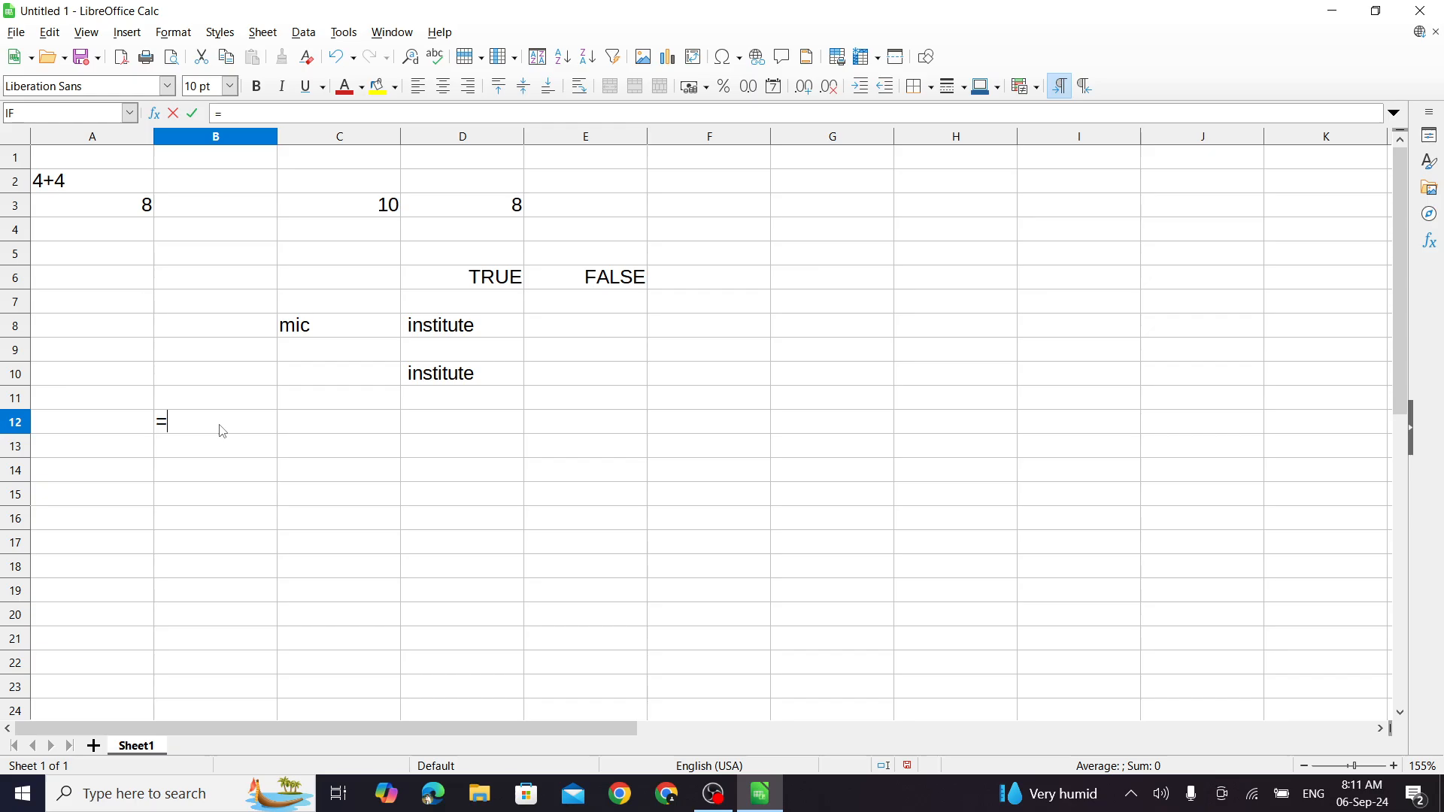
{"action": "type", "text": "a1:c3"}
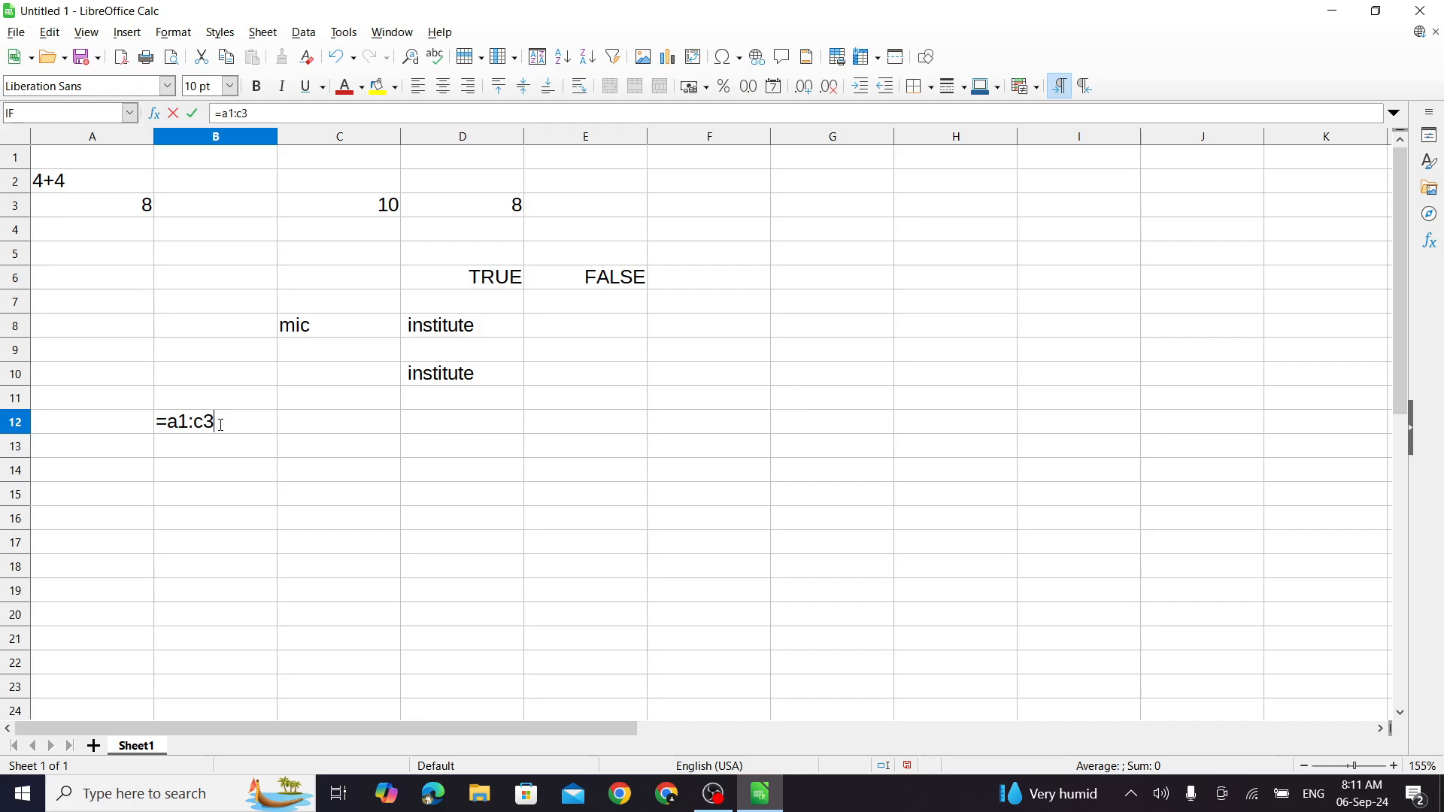
{"action": "key", "text": "Return"}
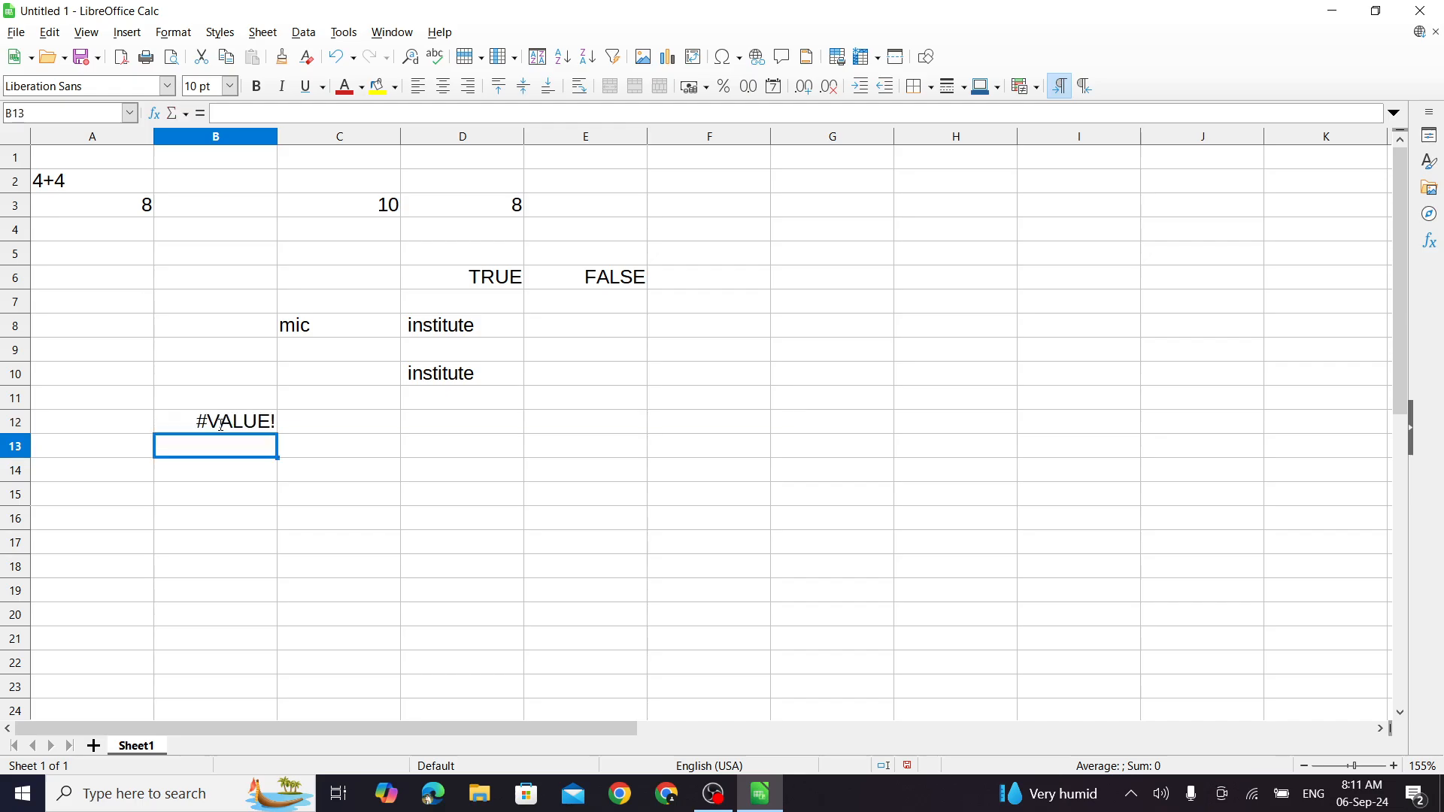
- Open the formula in cell B12 to examine the range it references, leaving it as =A1:C3
{"action": "left_click", "coordinate": [220, 424]}
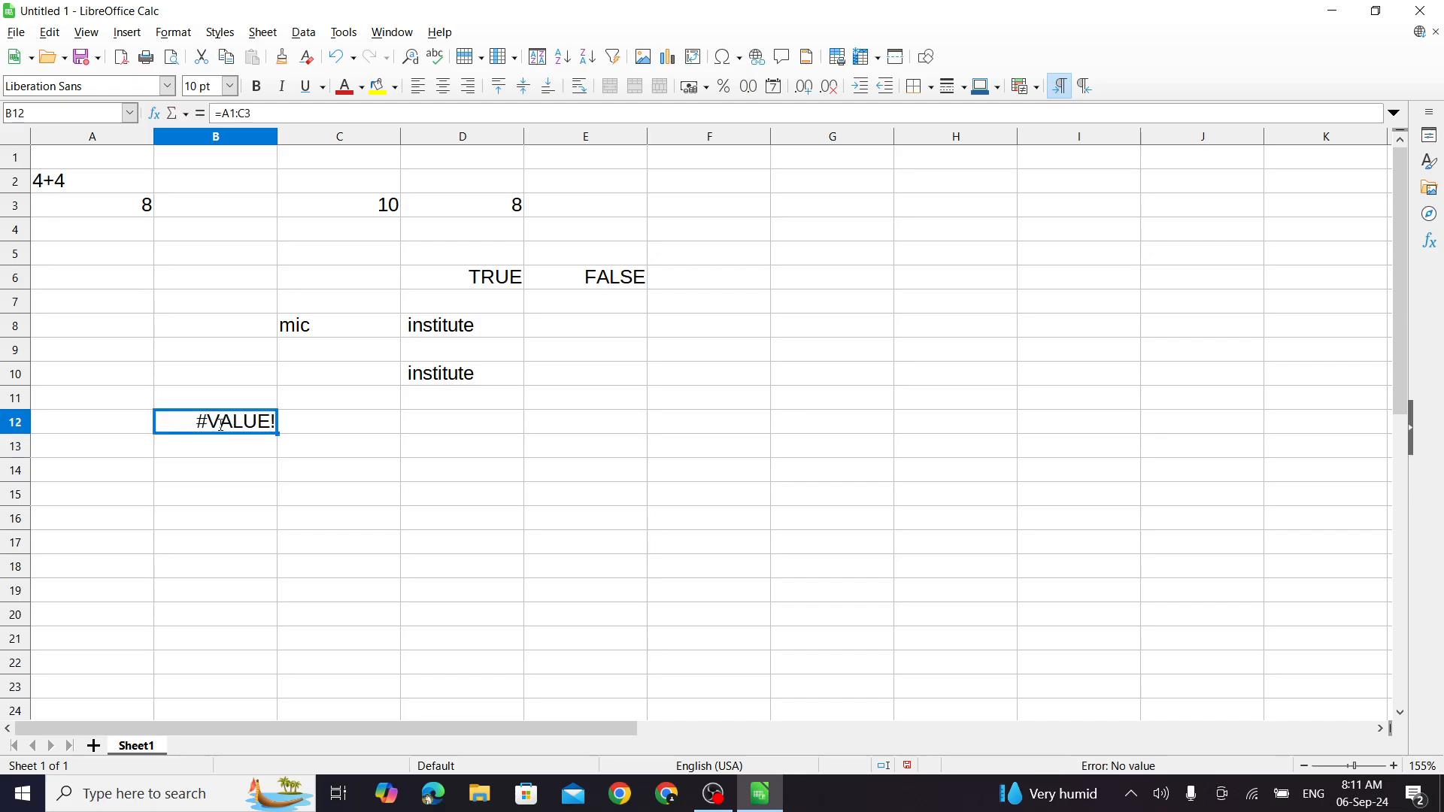
{"action": "double_click", "coordinate": [221, 424]}
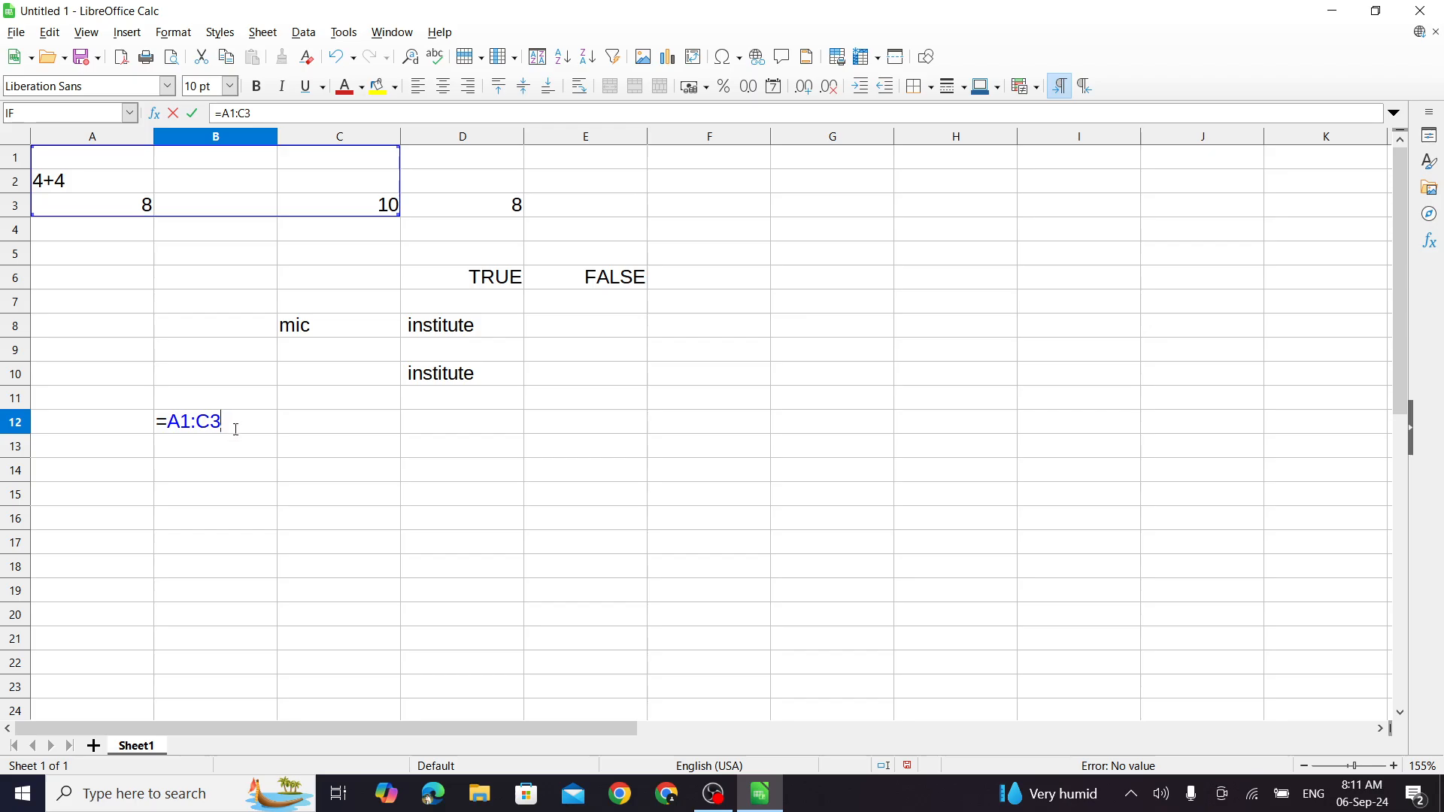
{"action": "left_click", "coordinate": [331, 434]}
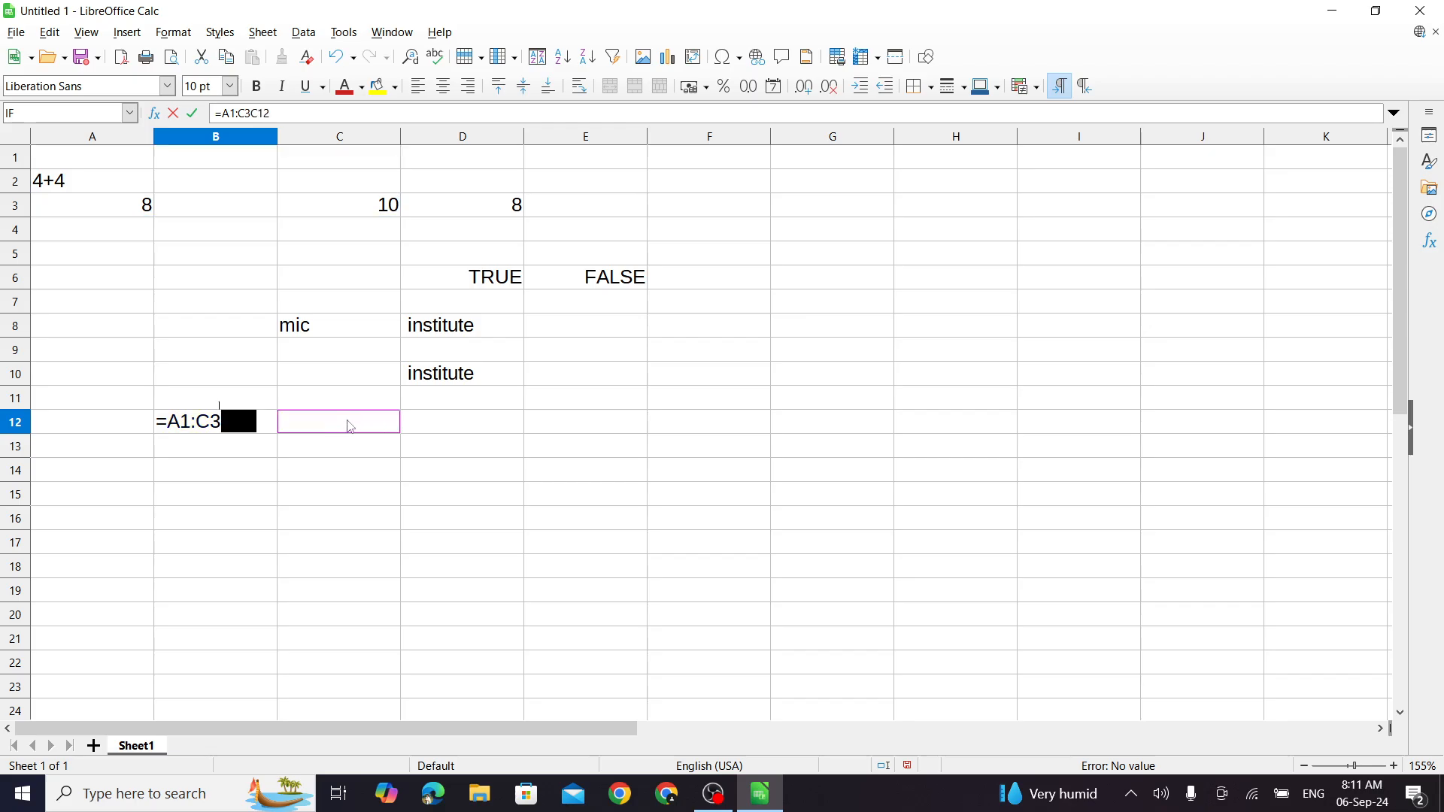
{"action": "key", "text": "BackSpace"}
{"action": "key", "text": "BackSpace"}
{"action": "key", "text": "BackSpace"}
{"action": "key", "text": "Return"}
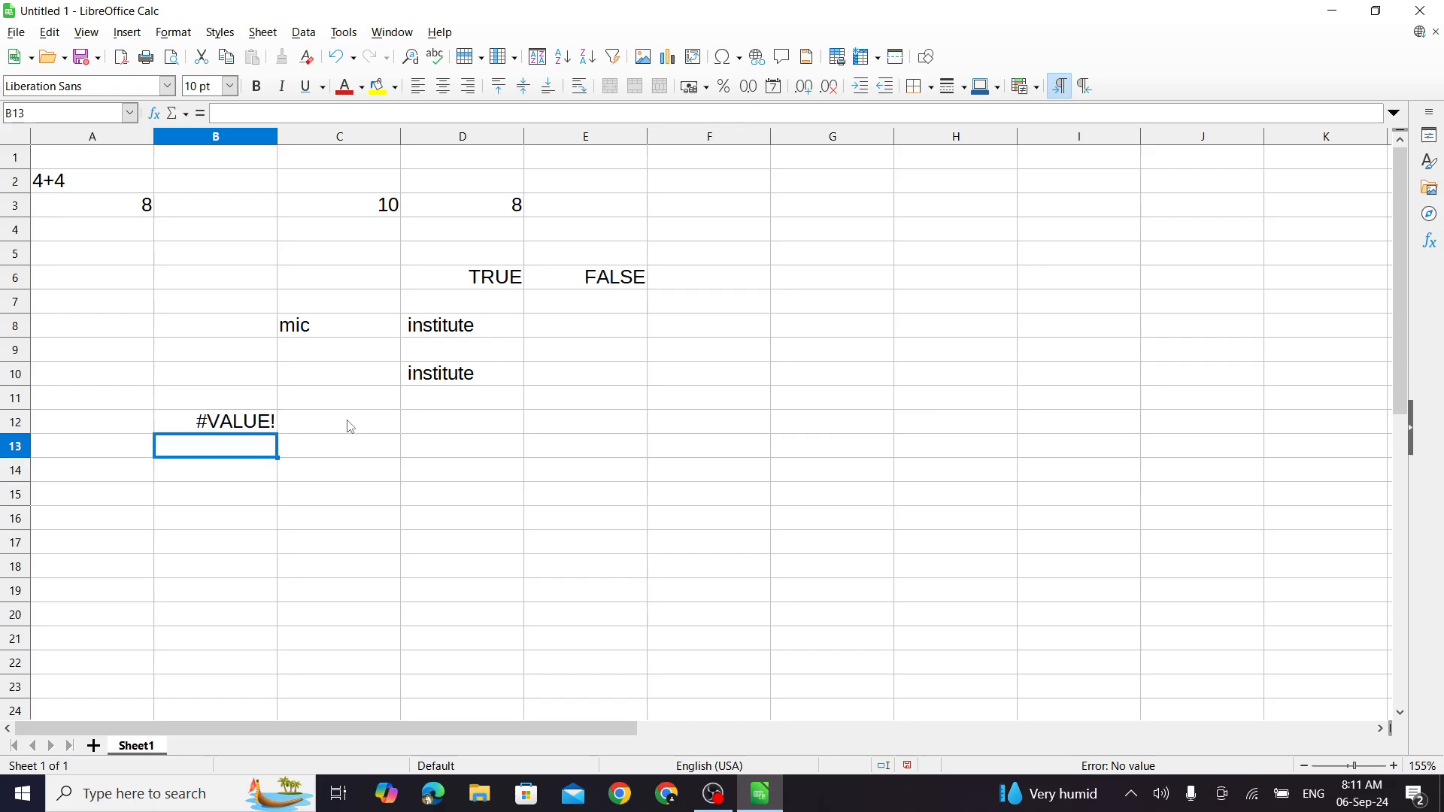
- Sum the range A1 to C3 in cell C12 with the formula =SUM(A1:C3)
{"action": "left_click", "coordinate": [349, 426]}
{"action": "type", "text": "="}
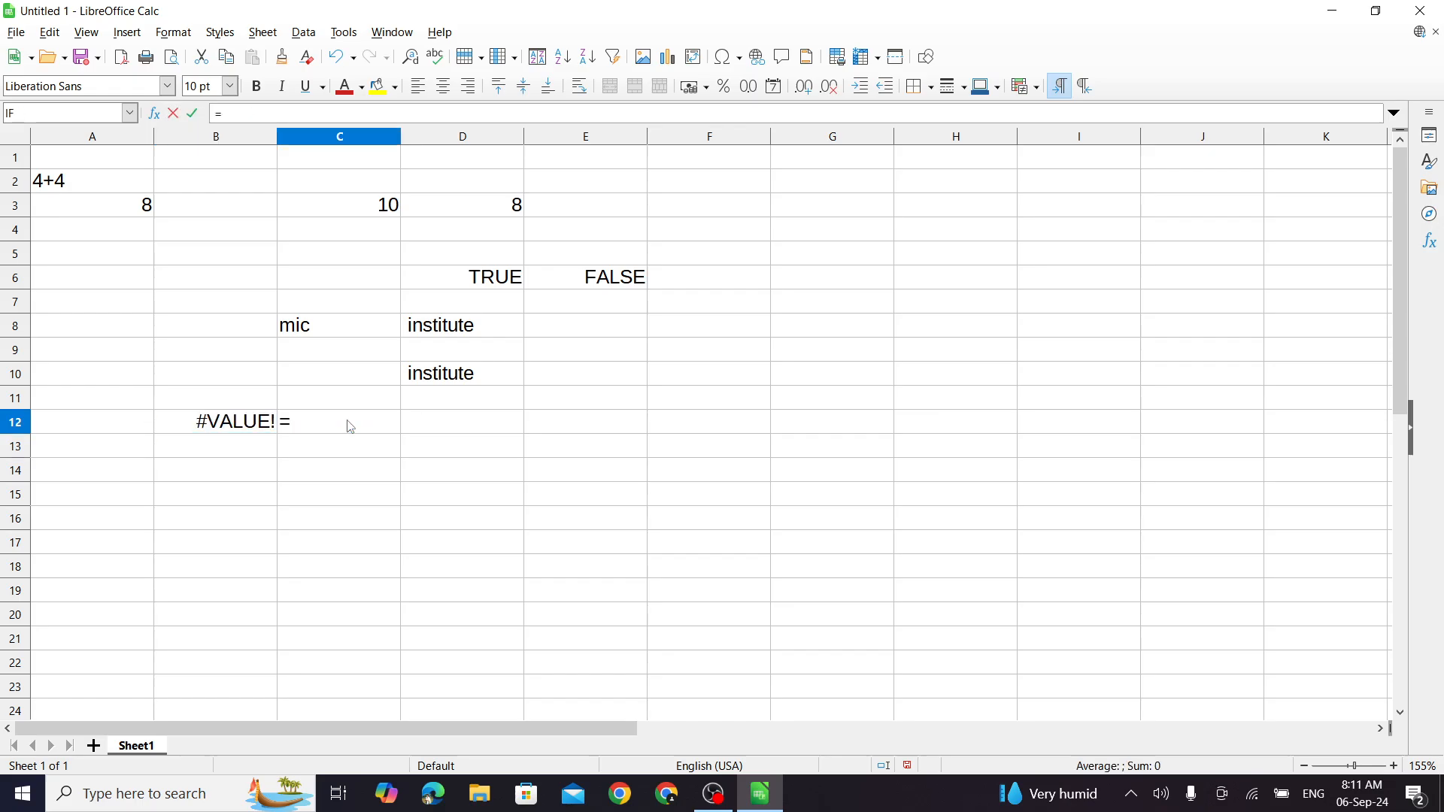
{"action": "type", "text": "sum"}
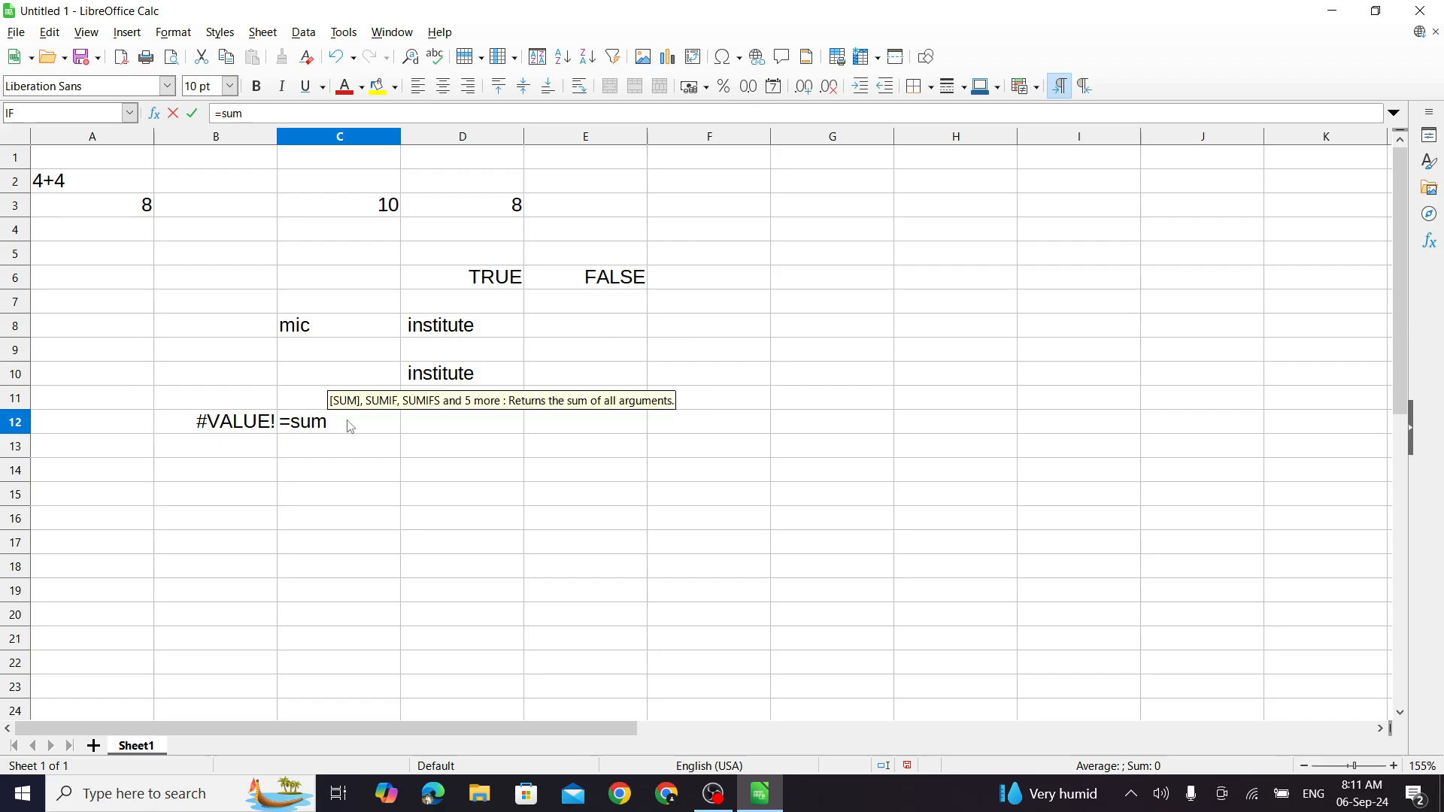
{"action": "type", "text": "("}
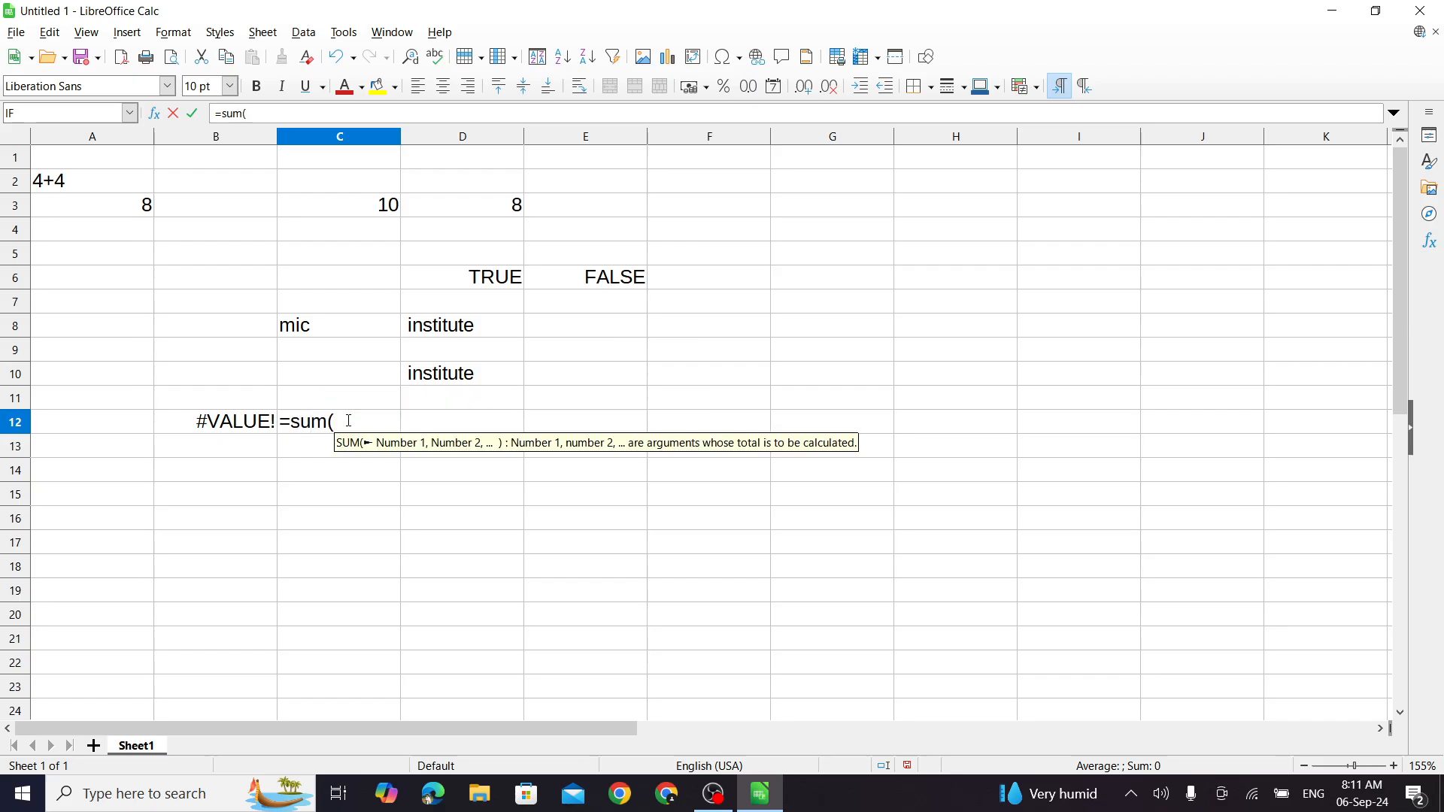
{"action": "left_click", "coordinate": [88, 165]}
{"action": "type", "text": ":"}
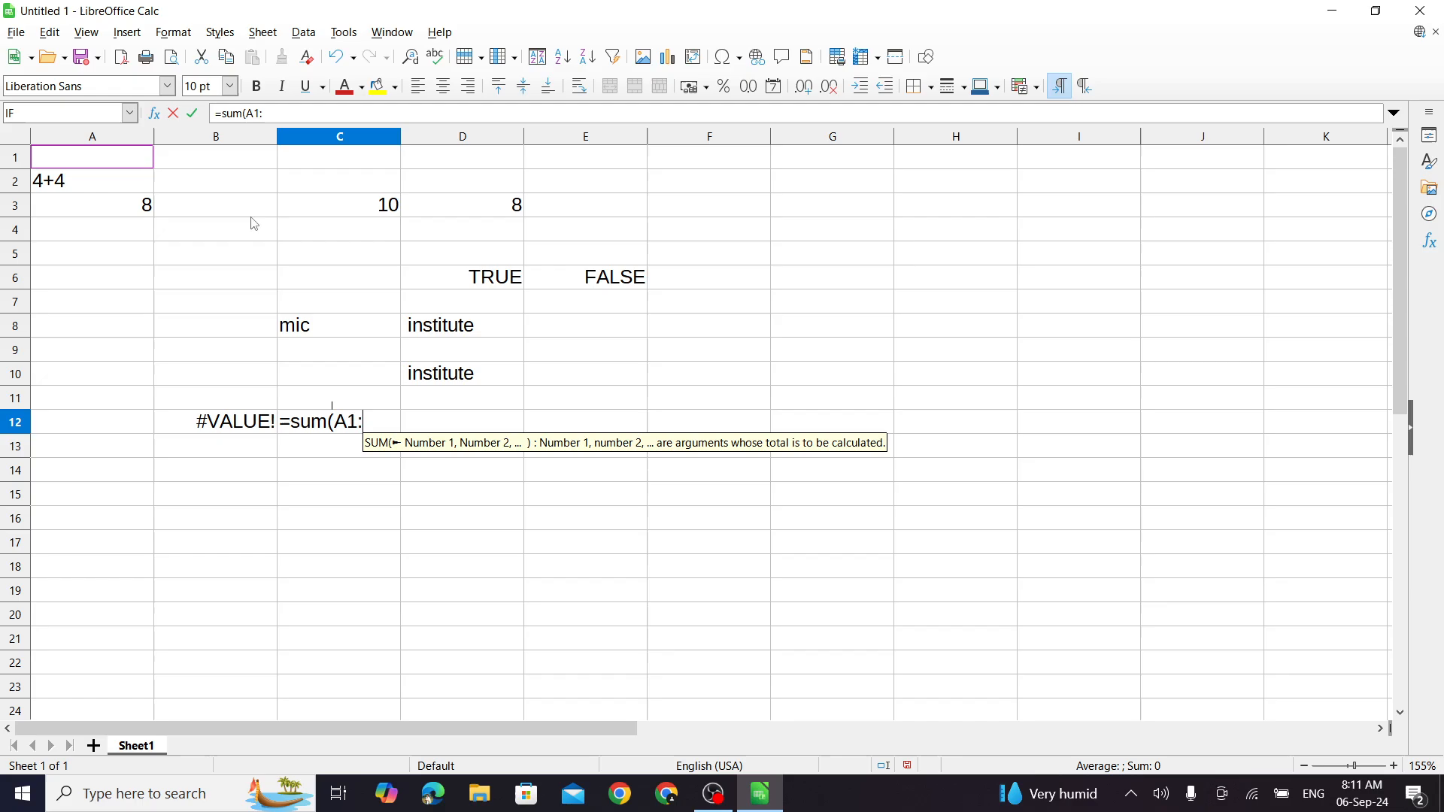
{"action": "left_click", "coordinate": [398, 206]}
{"action": "key", "text": "Return"}
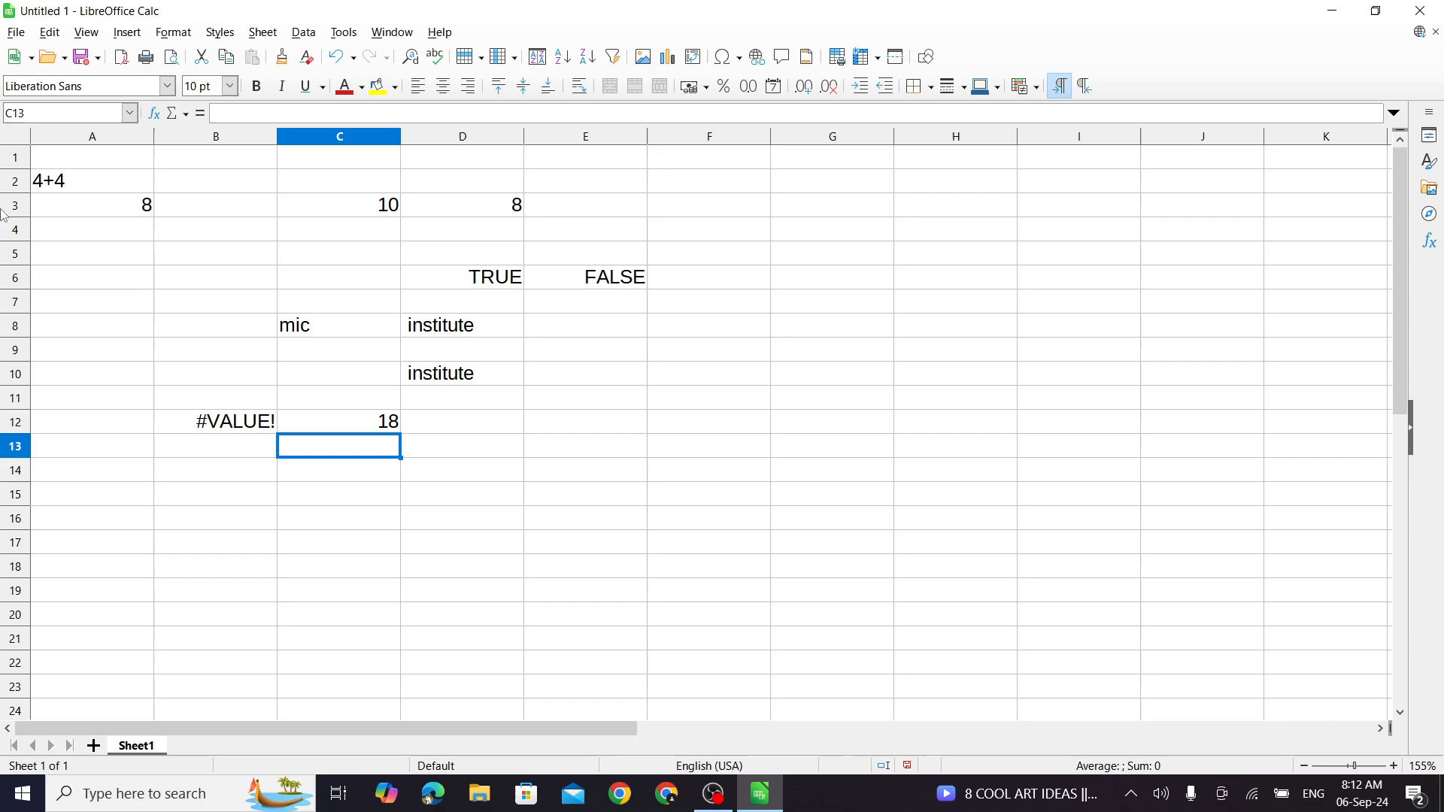
- Change the content of cell A2 to the number 4
{"action": "left_click", "coordinate": [99, 188]}
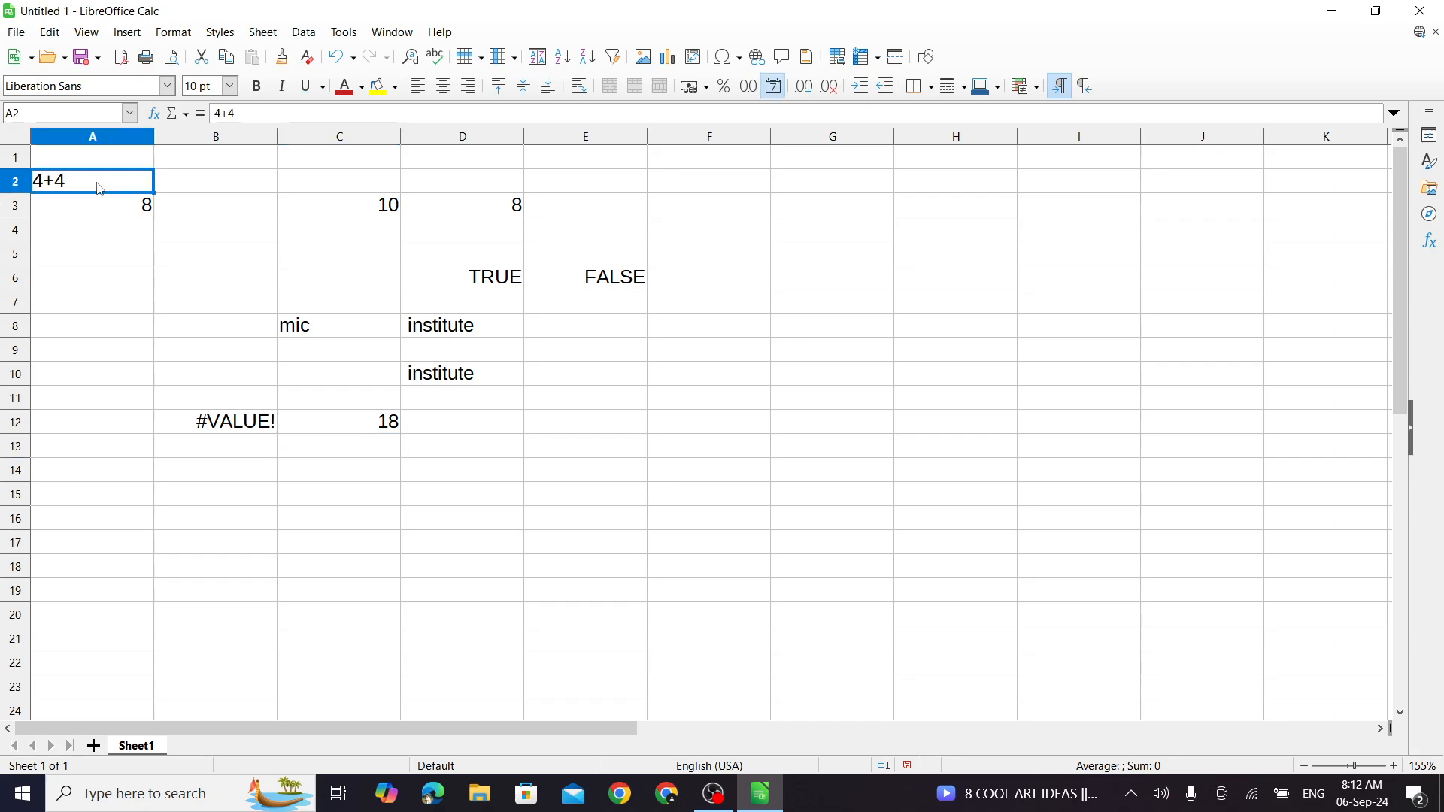
{"action": "double_click", "coordinate": [98, 188]}
{"action": "key", "text": "BackSpace"}
{"action": "key", "text": "BackSpace"}
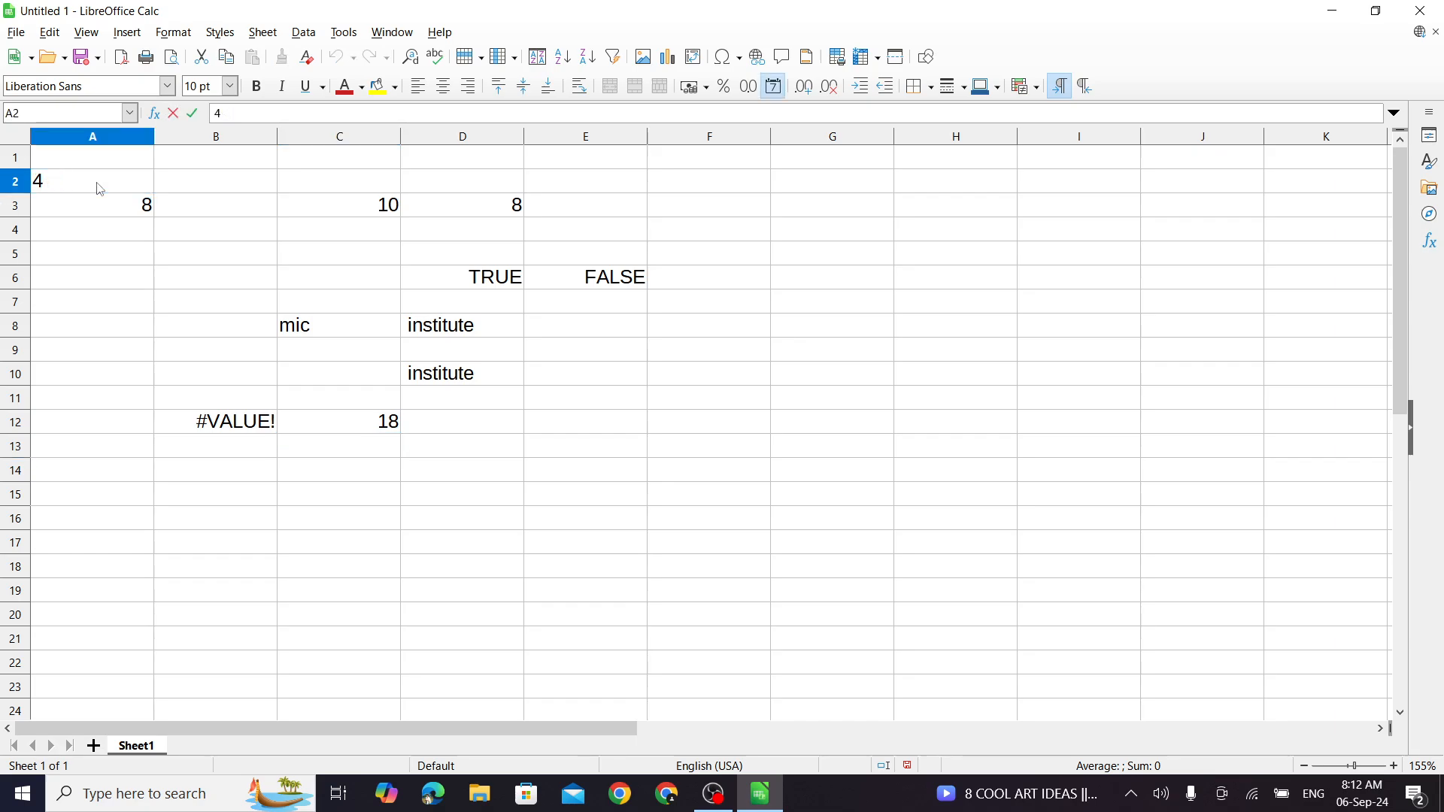
{"action": "key", "text": "Return"}
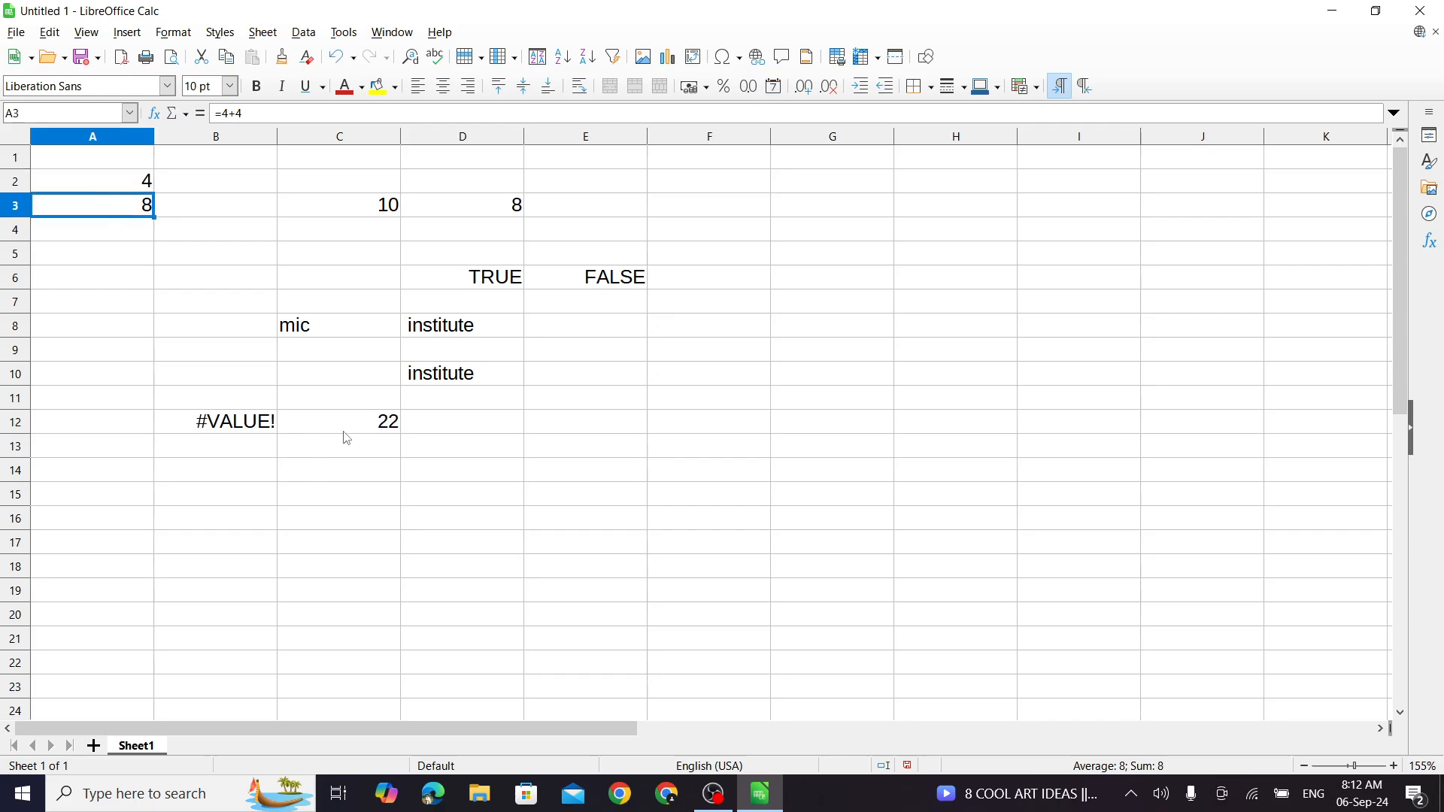
- Enter 1 in cell B2 and 667 in cell C2, and check the SUM formula in C12
{"action": "left_click", "coordinate": [89, 185]}
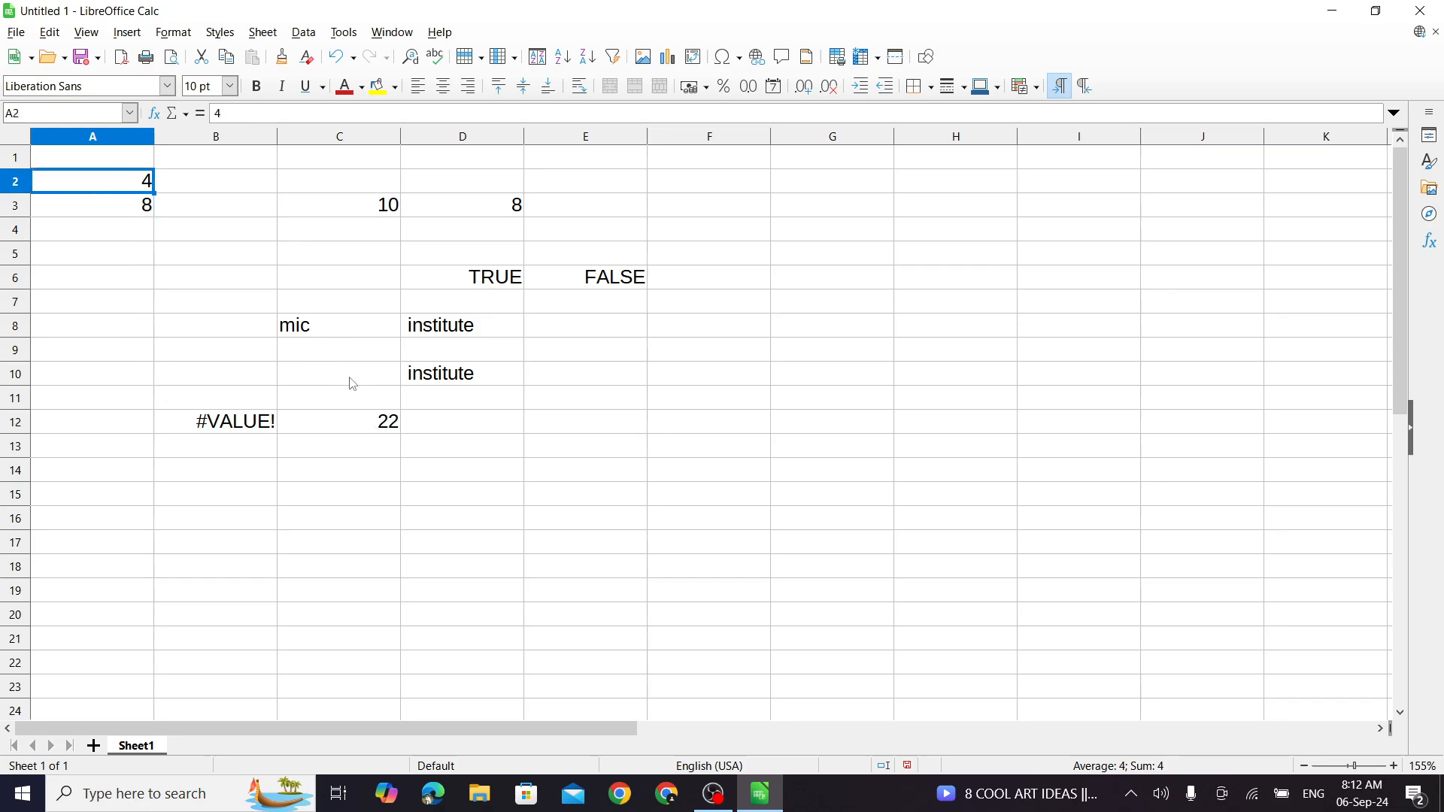
{"action": "left_click", "coordinate": [229, 181]}
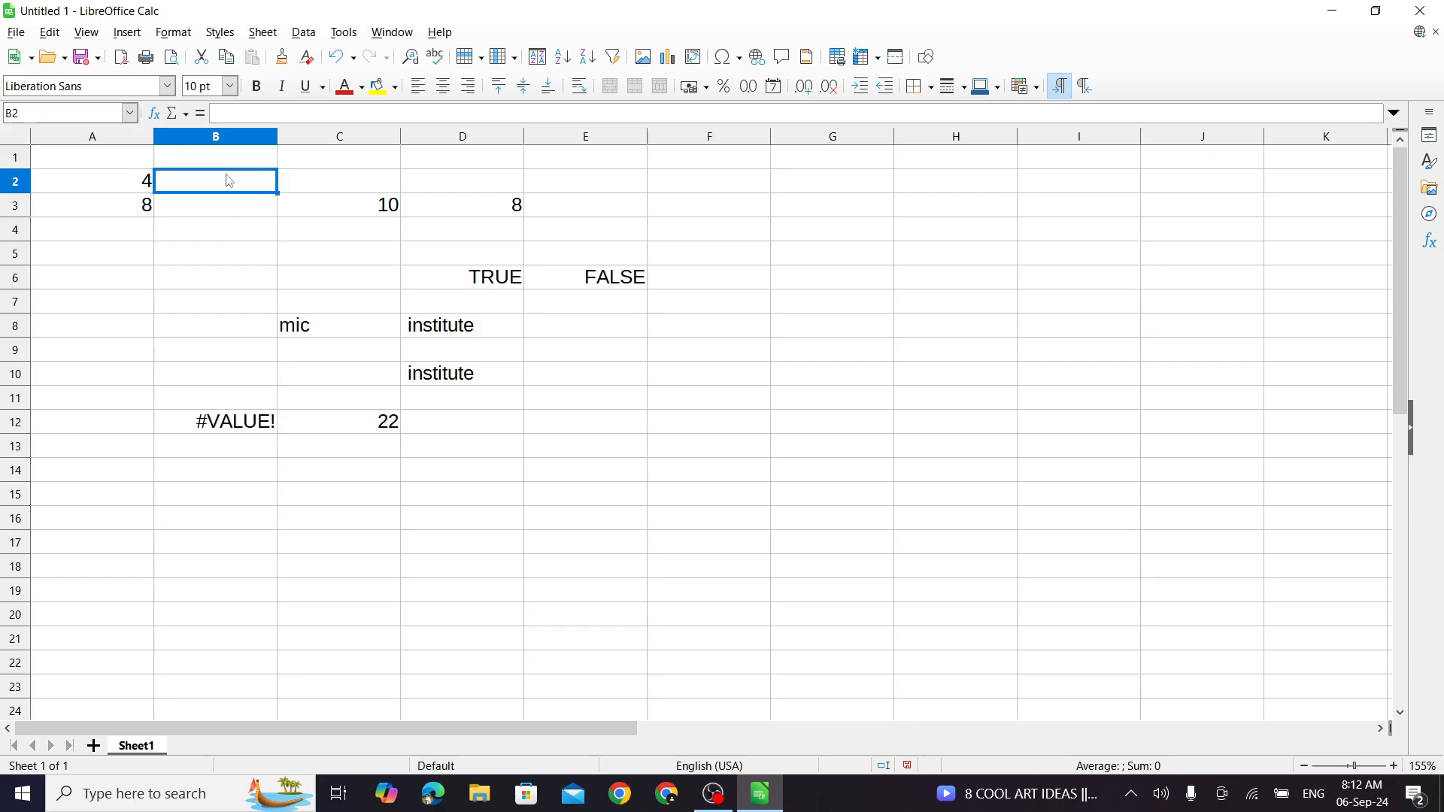
{"action": "type", "text": "1"}
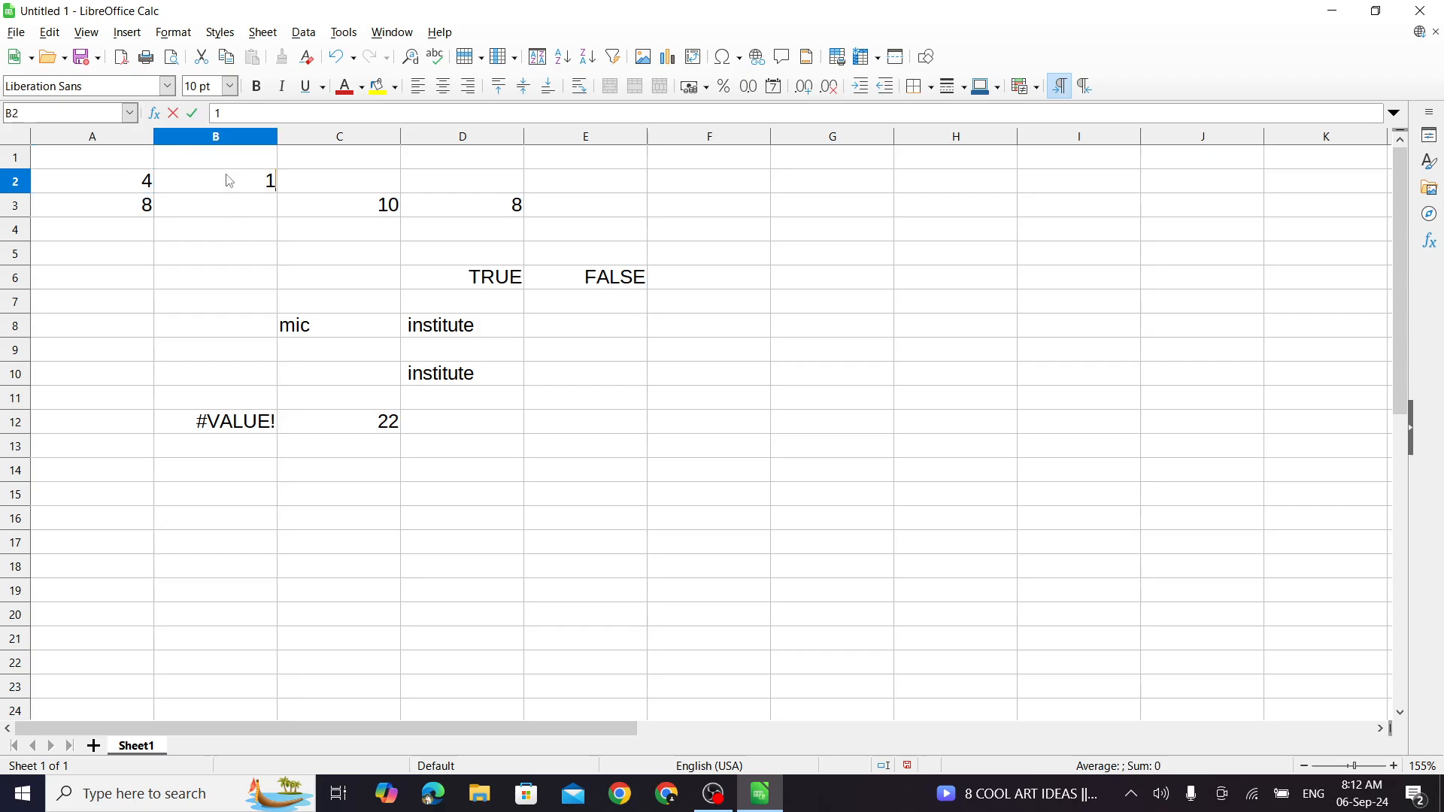
{"action": "key", "text": "Return"}
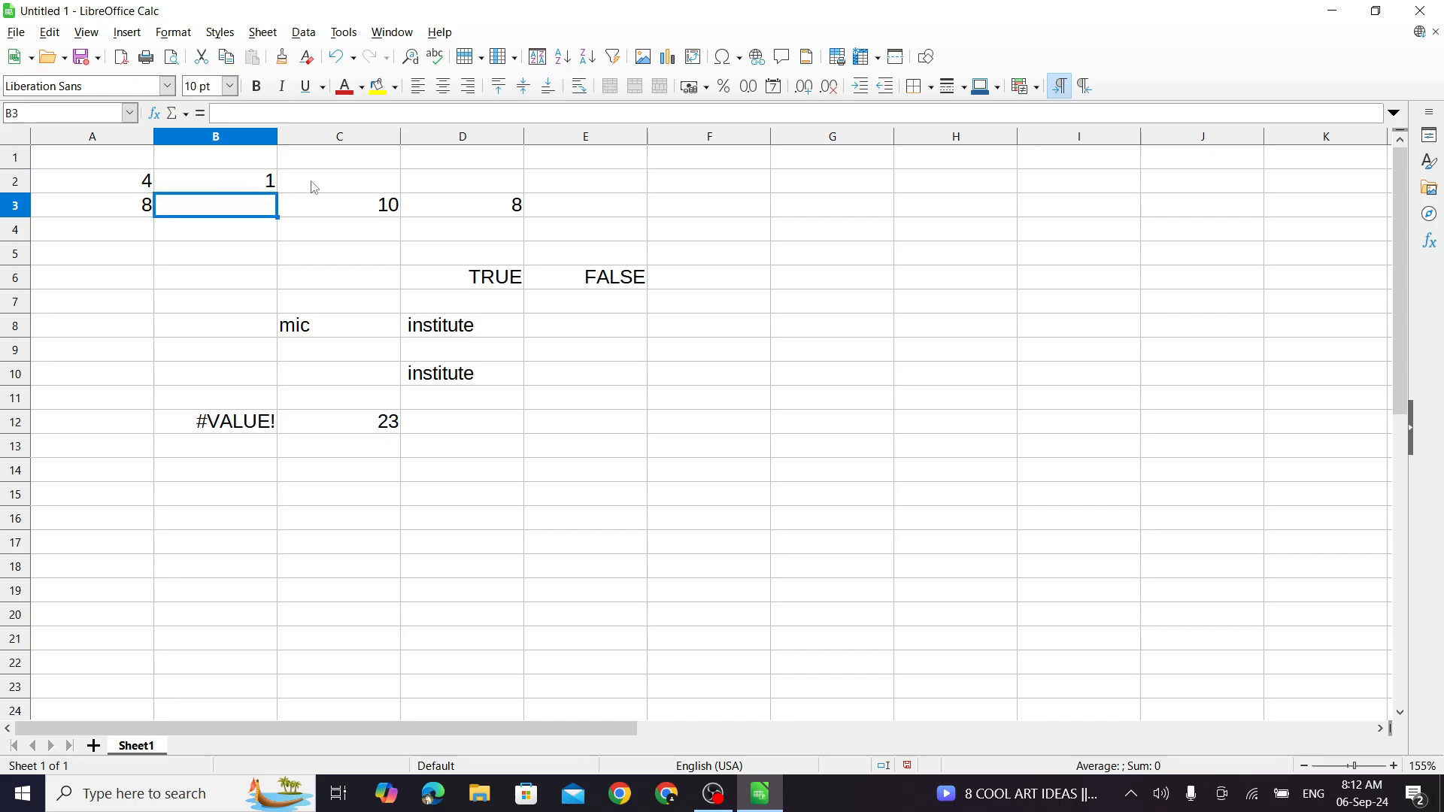
{"action": "left_click", "coordinate": [314, 186]}
{"action": "type", "text": "667"}
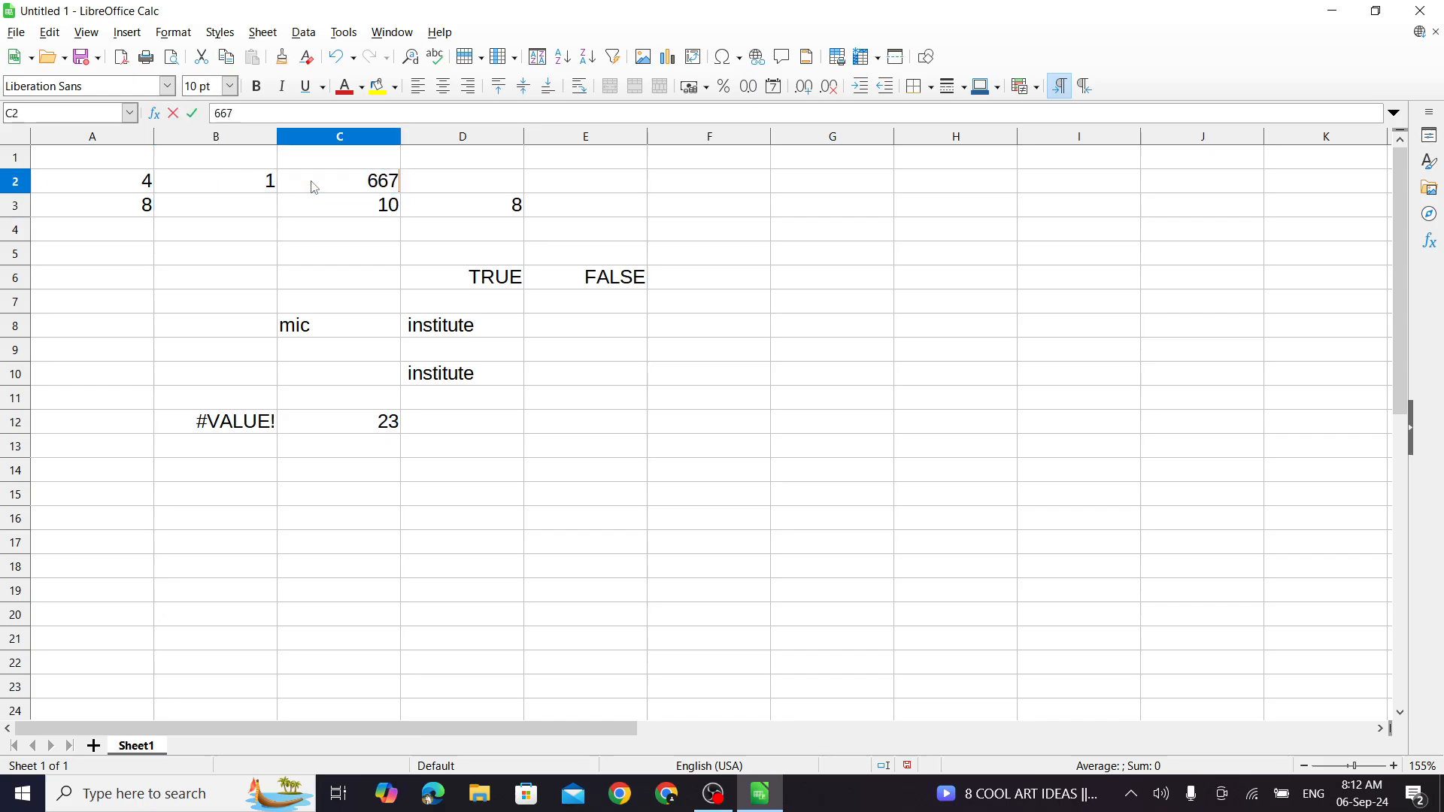
{"action": "key", "text": "Return"}
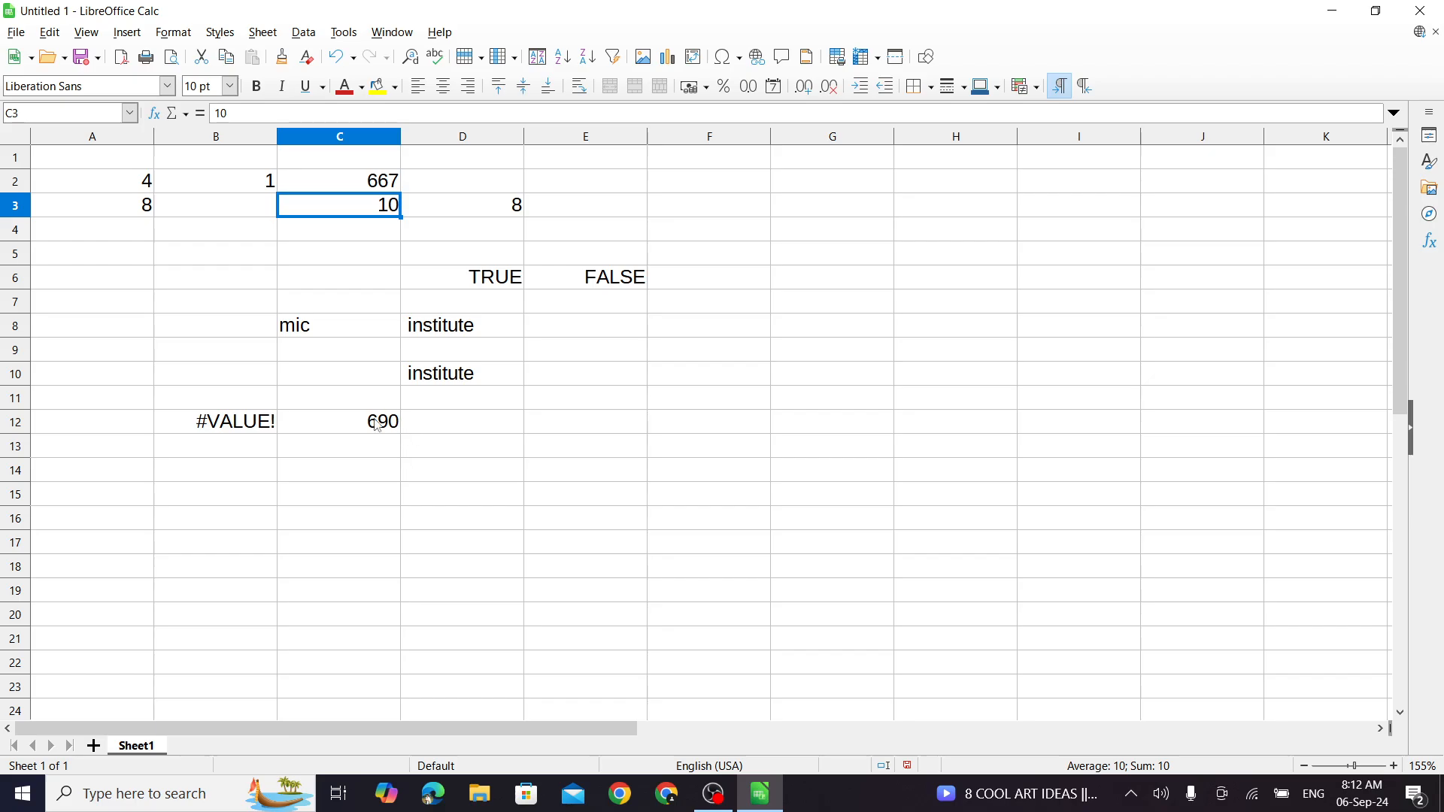
{"action": "left_click", "coordinate": [342, 433]}
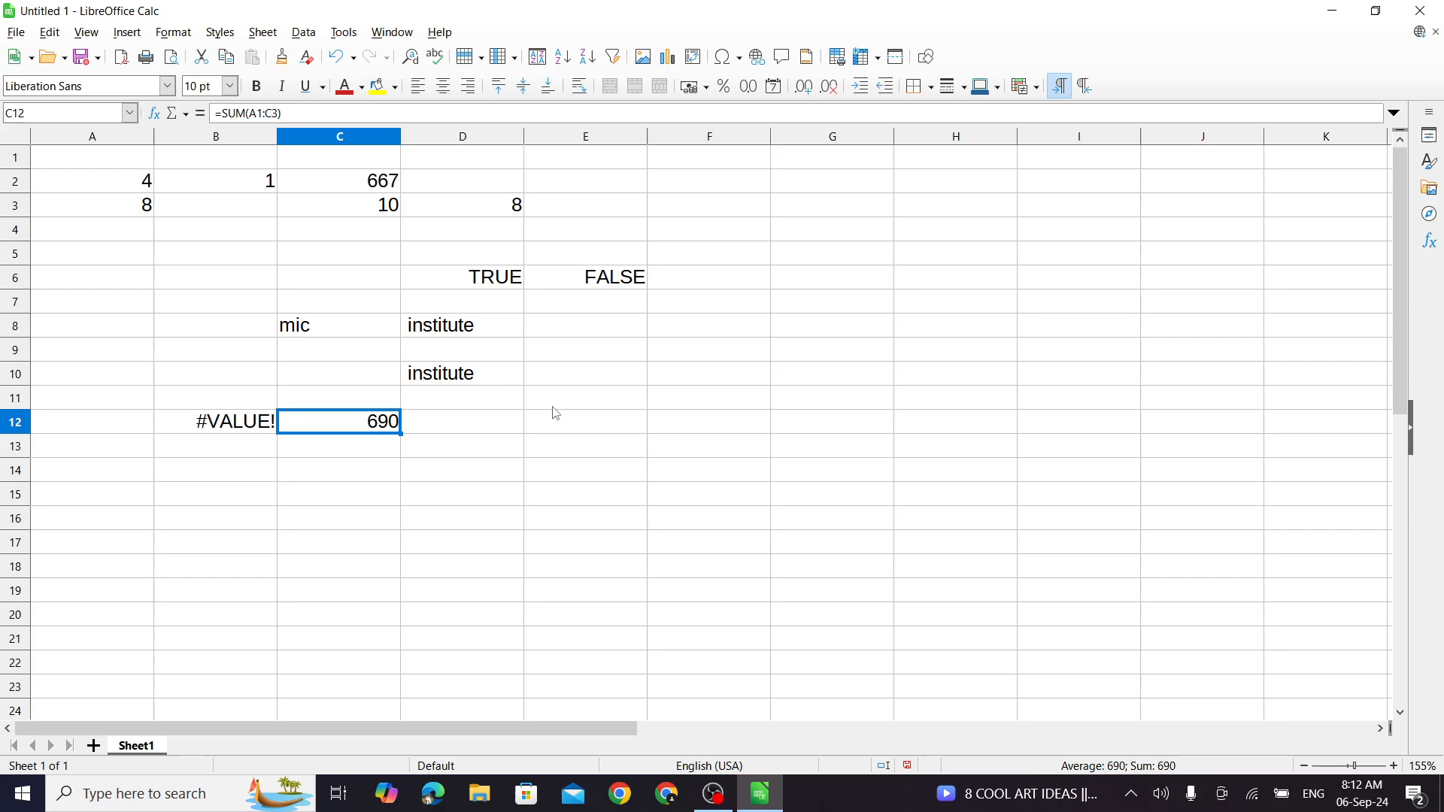
- Add cells C2 and C3 in cell E12 with the formula =C2+C3
{"action": "left_click", "coordinate": [584, 426]}
{"action": "type", "text": "="}
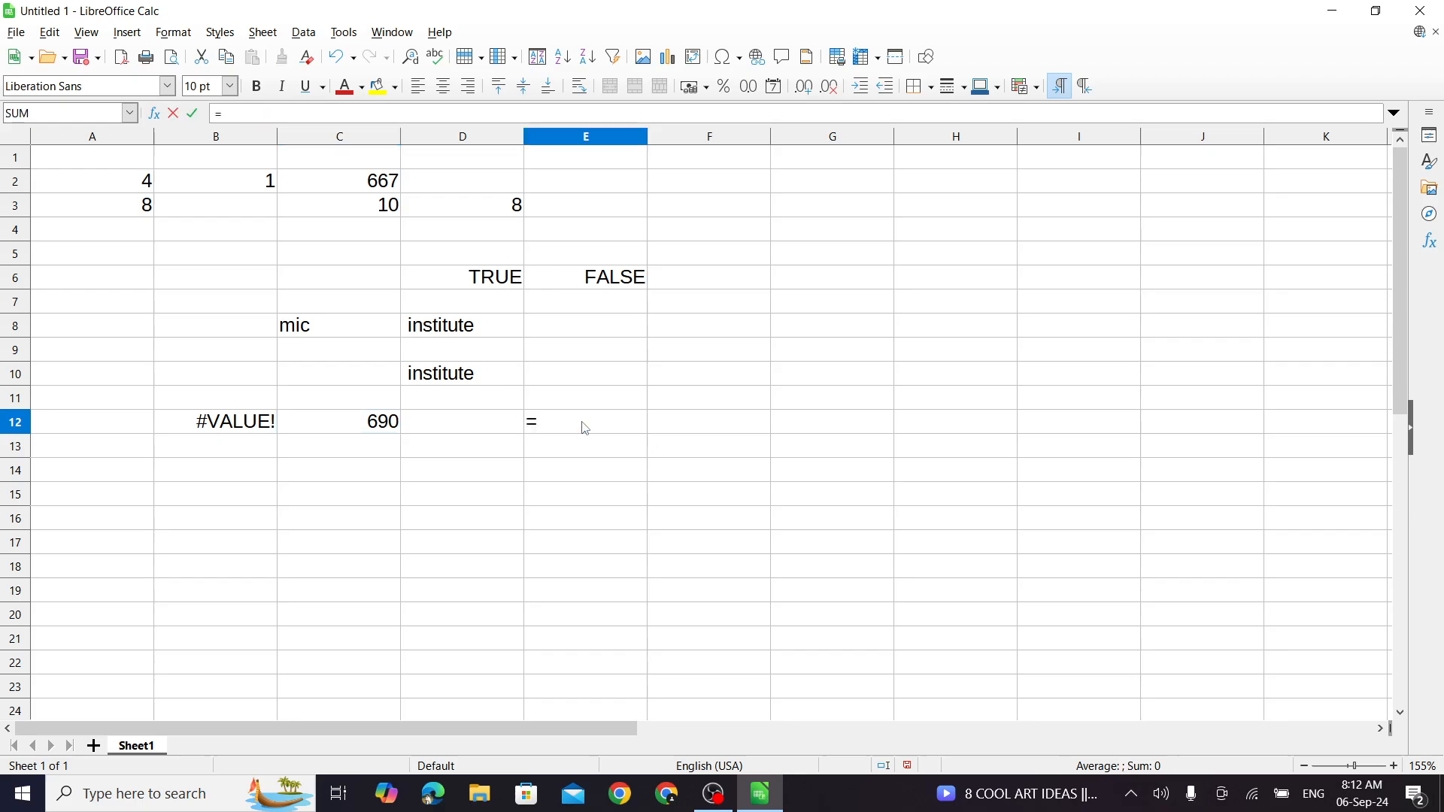
{"action": "left_click", "coordinate": [357, 191]}
{"action": "type", "text": "+"}
{"action": "left_click", "coordinate": [330, 212]}
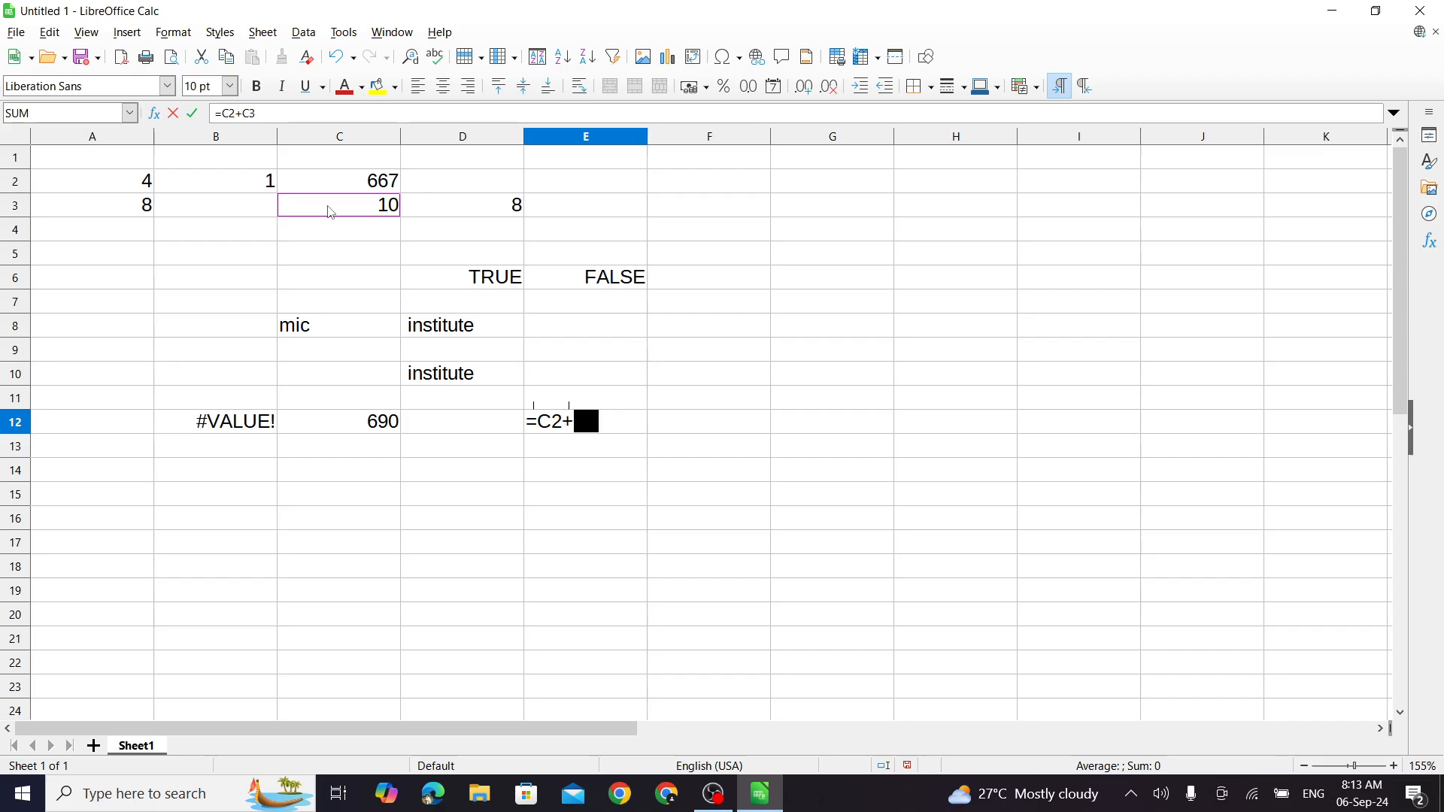
{"action": "key", "text": "Return"}
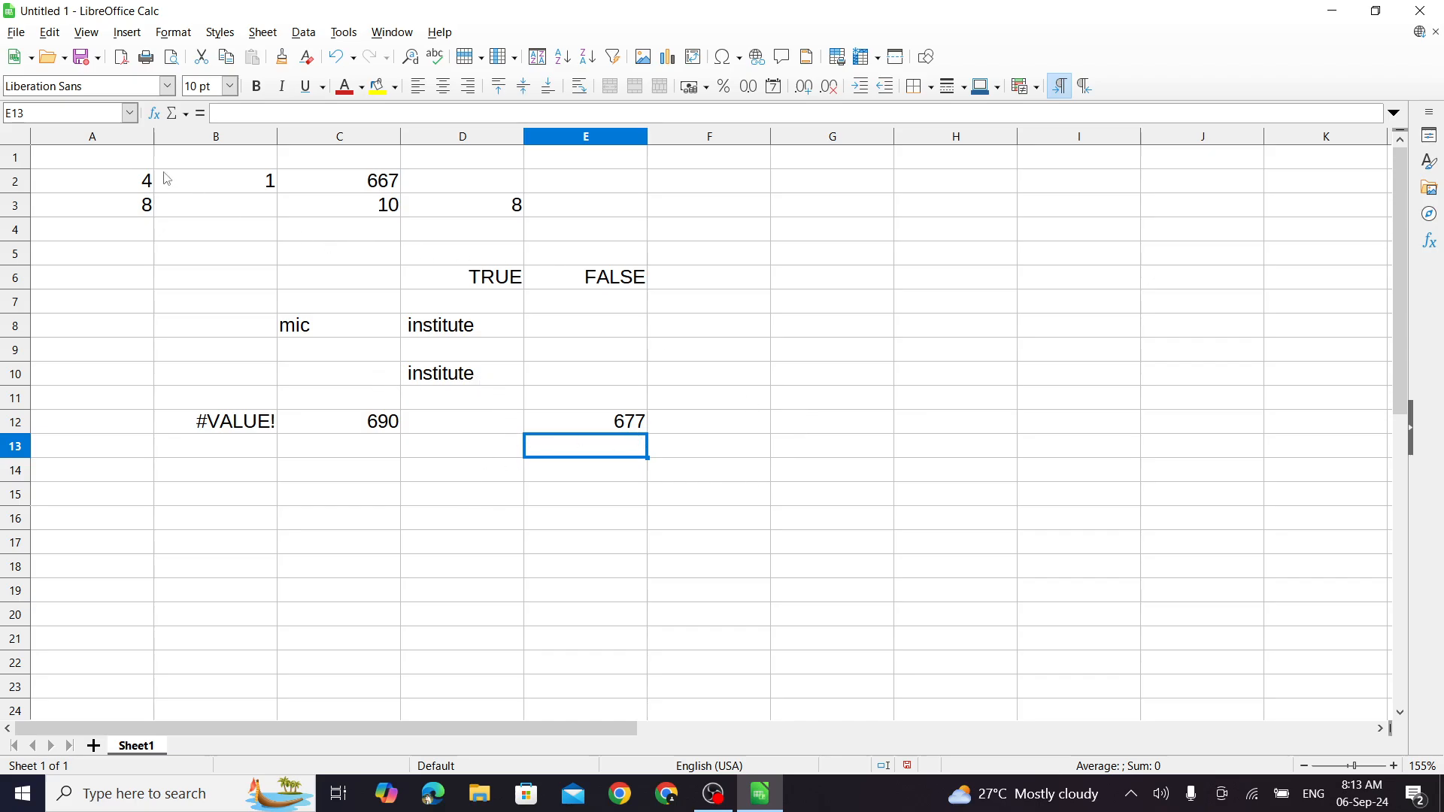
- Clear all contents from the range A1:F15
{"action": "left_click_drag", "start_coordinate": [122, 159], "coordinate": [675, 462]}
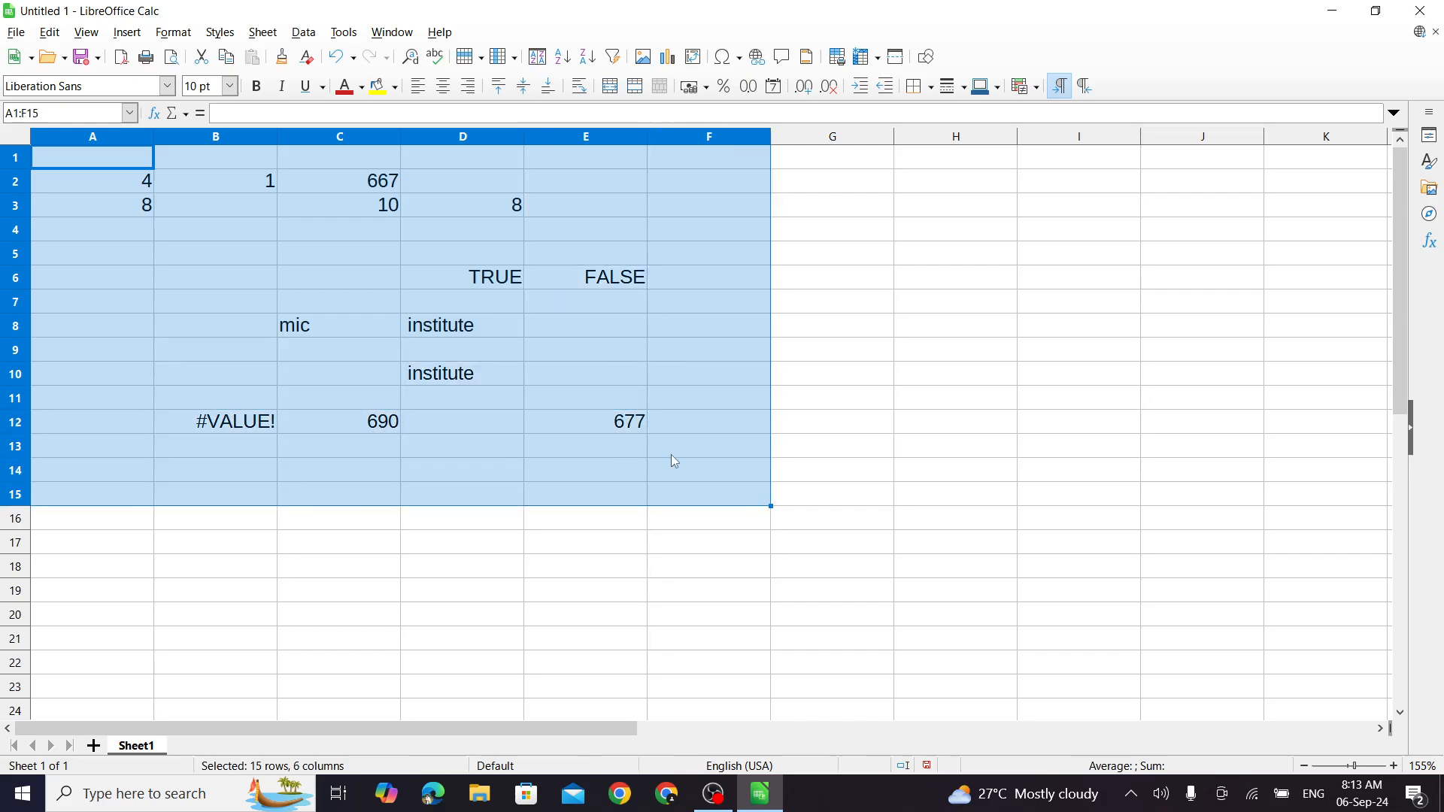
{"action": "key", "text": "Delete"}
{"action": "left_click", "coordinate": [503, 399]}
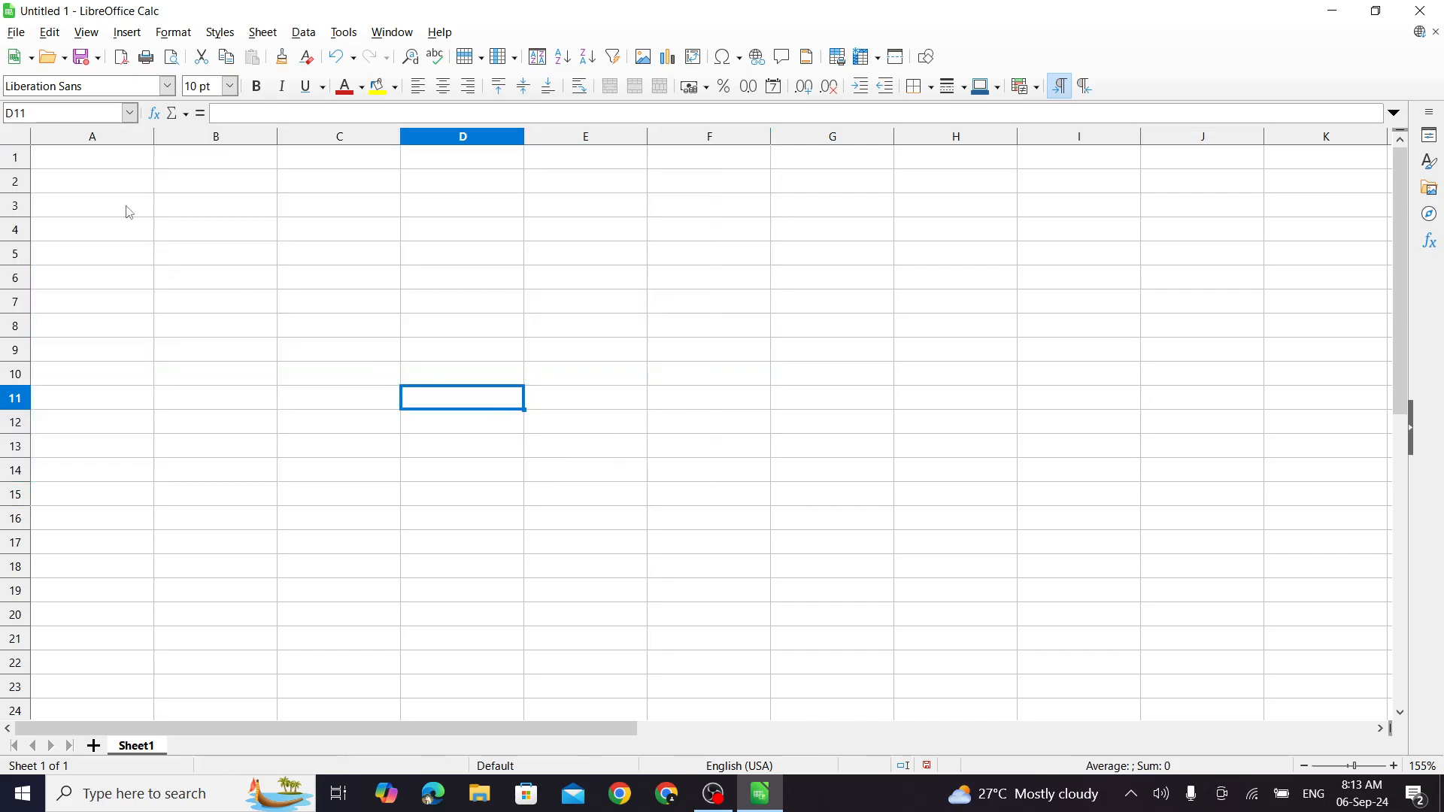
- Enter the number 10 in cell A1 of the emptied sheet
{"action": "left_click", "coordinate": [110, 166]}
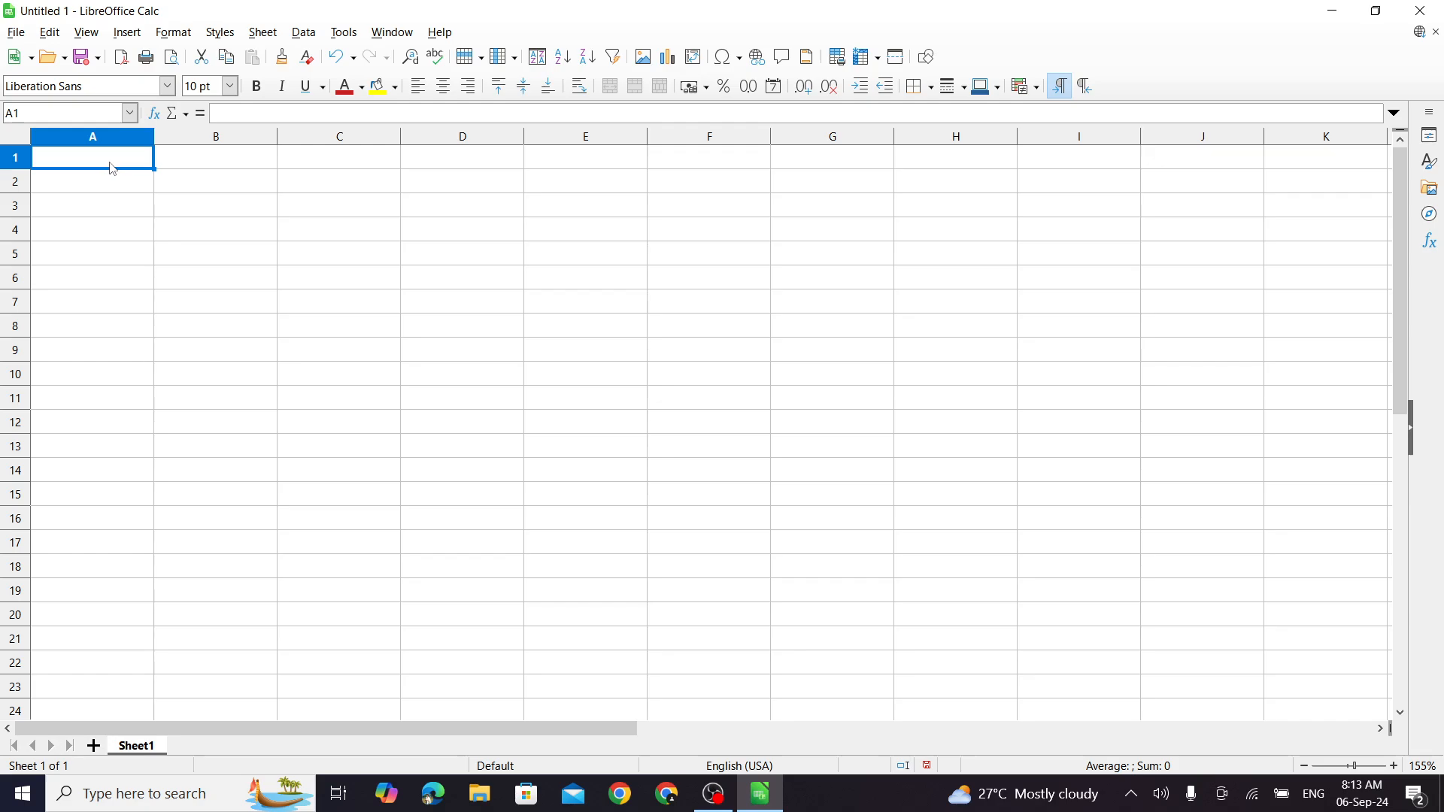
{"action": "type", "text": "10"}
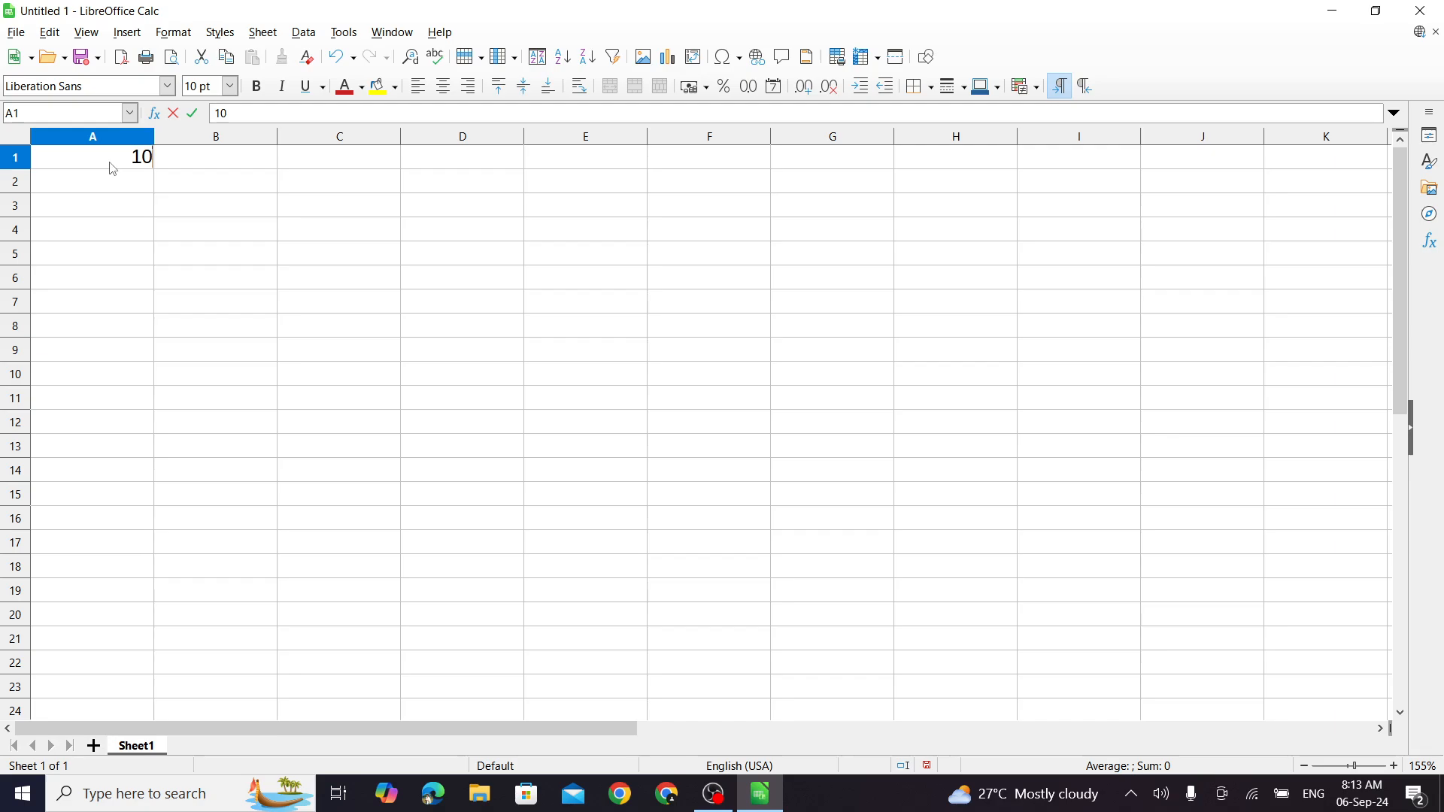
{"action": "key", "text": "Tab"}
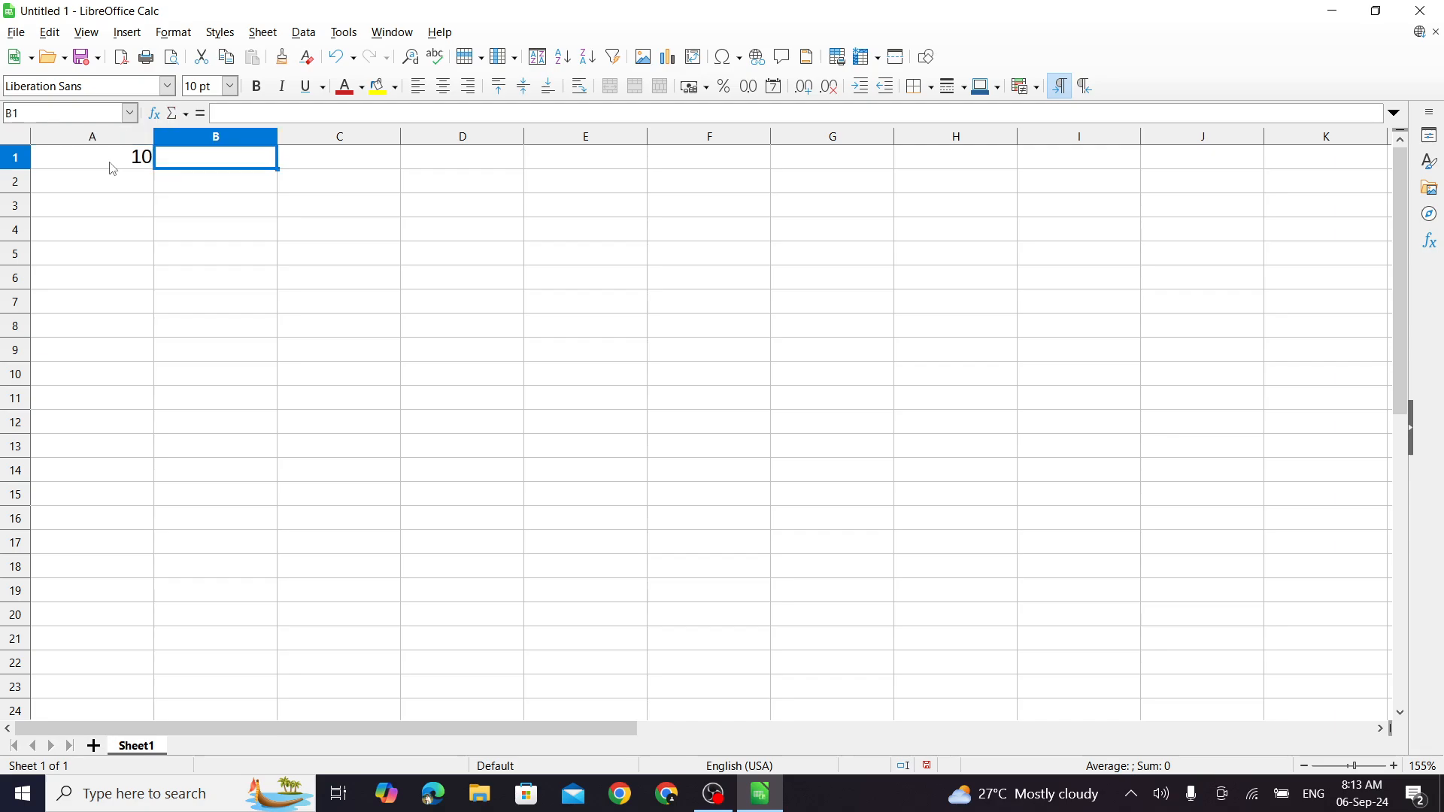
- Enter 20 in cell B1 and 15 in cell C1
{"action": "type", "text": "20"}
{"action": "key", "text": "Tab"}
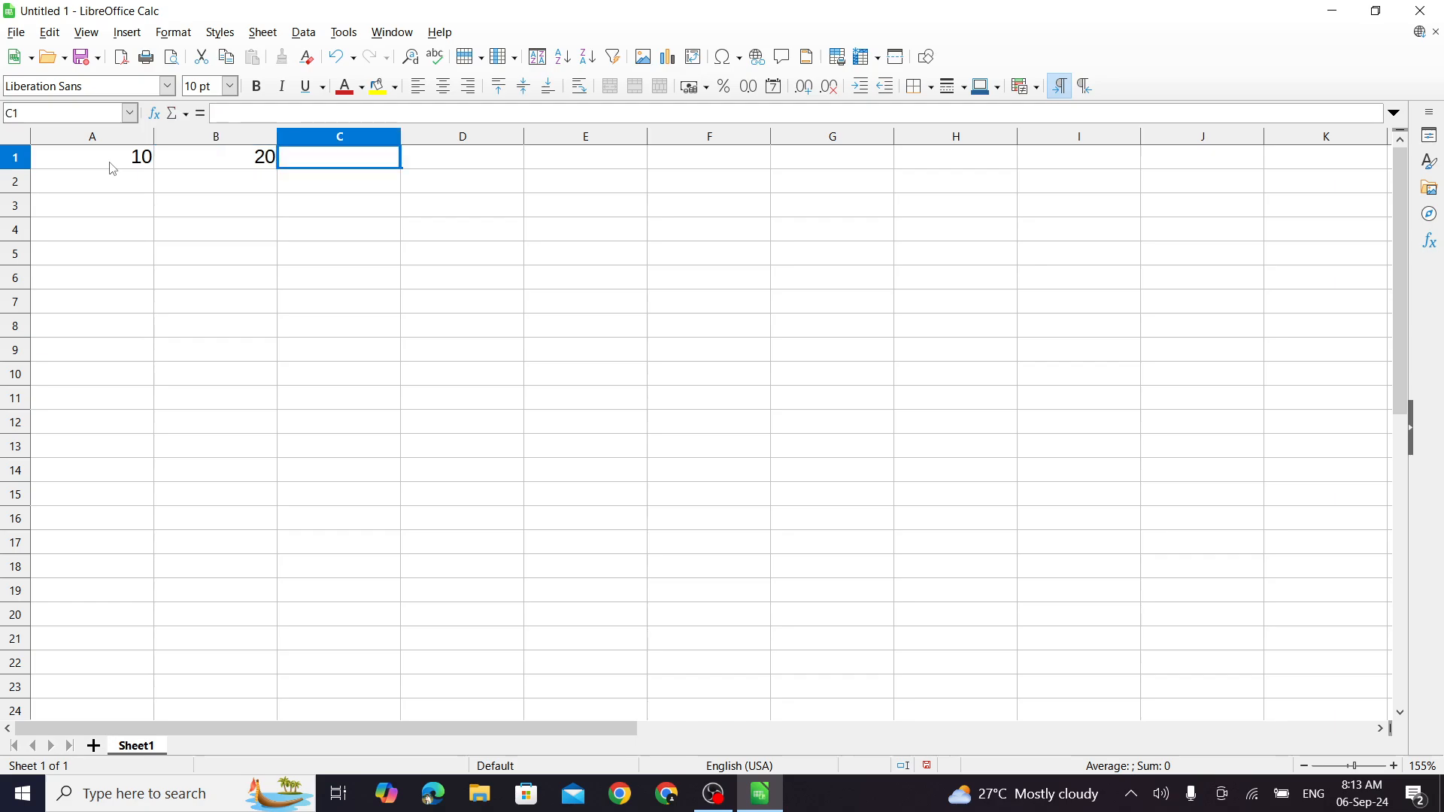
{"action": "type", "text": "`"}
{"action": "type", "text": "15"}
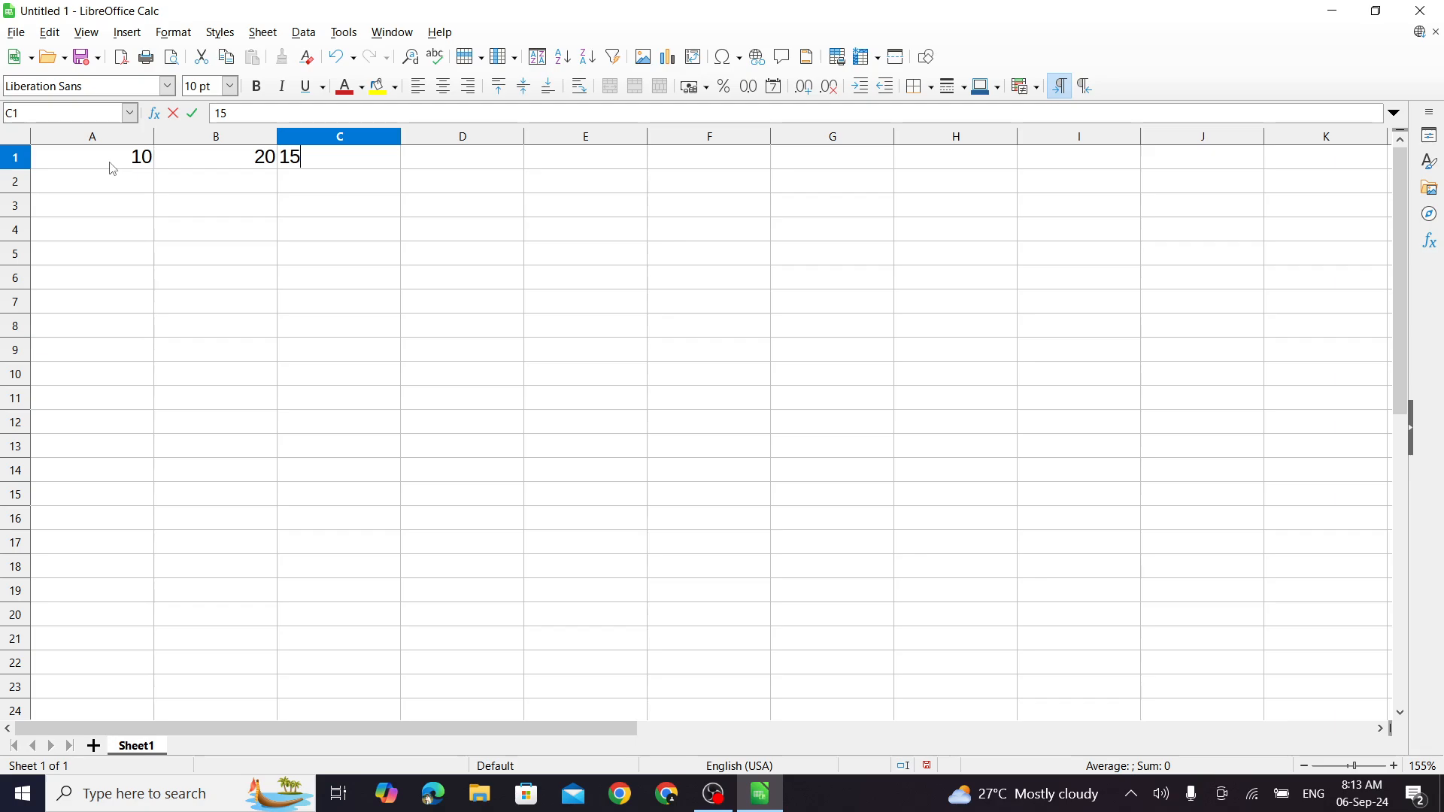
{"action": "key", "text": "Return"}
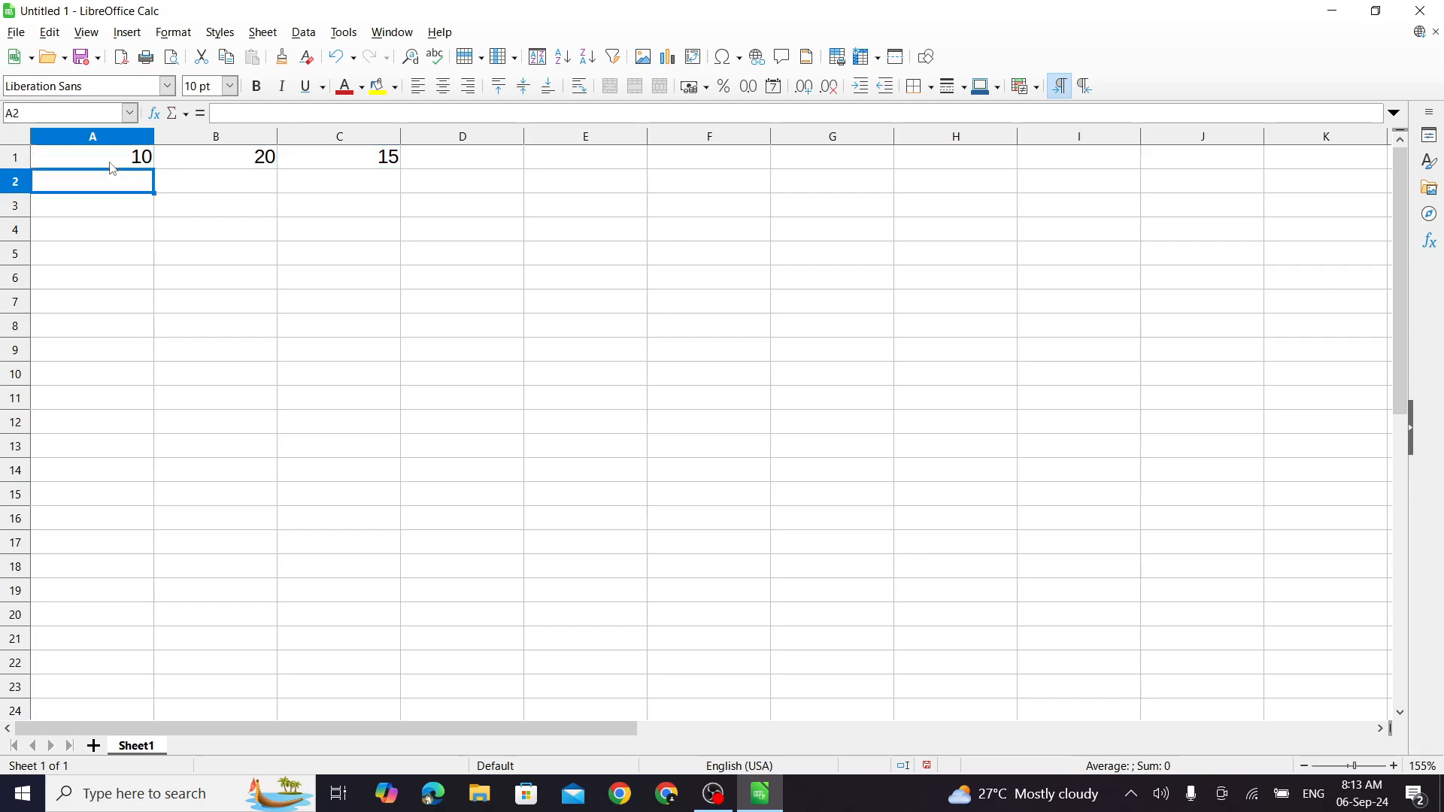
- Fill the second row with 7 in A2, 40 in B2 and 80 in C2
{"action": "type", "text": "7"}
{"action": "key", "text": "Tab"}
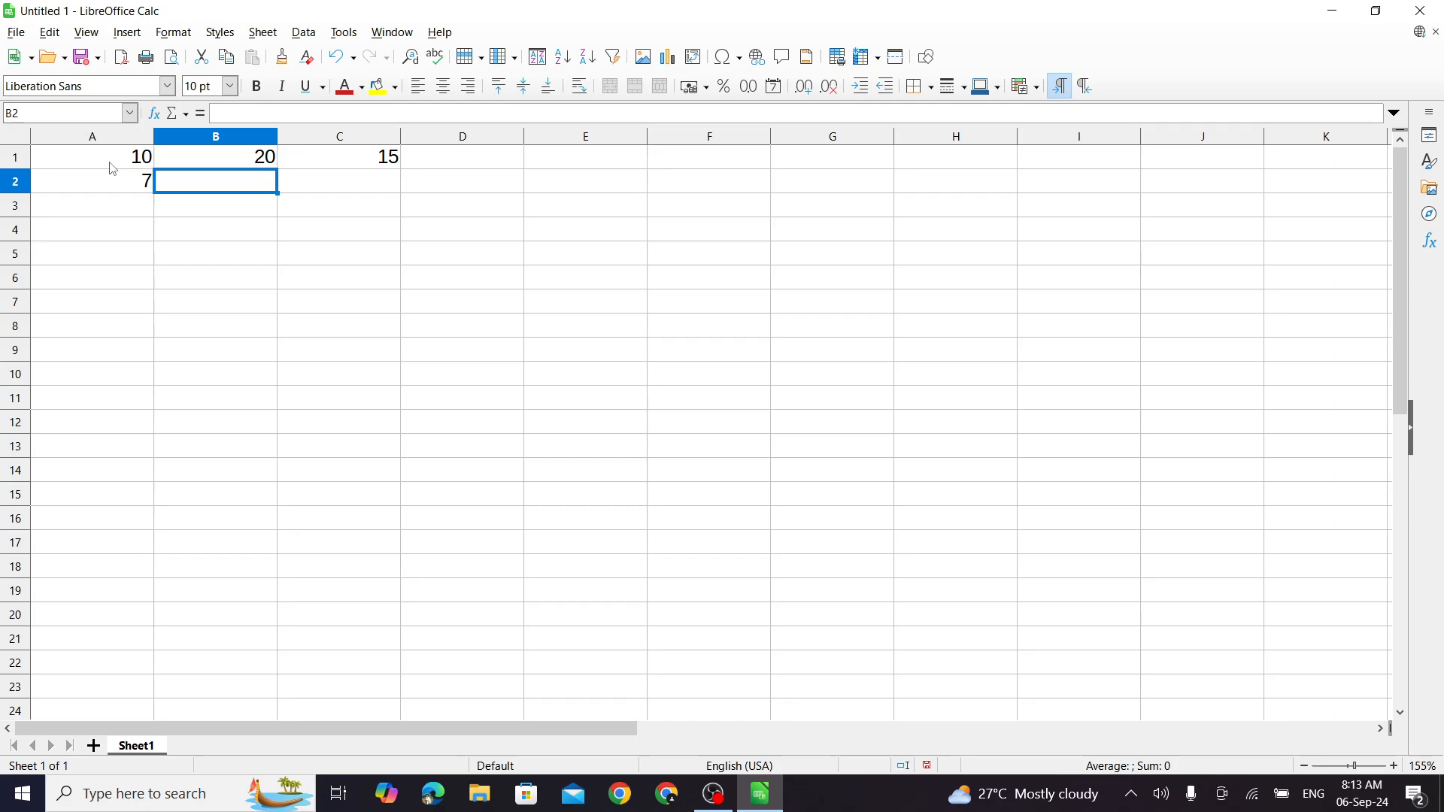
{"action": "type", "text": "40"}
{"action": "key", "text": "Tab"}
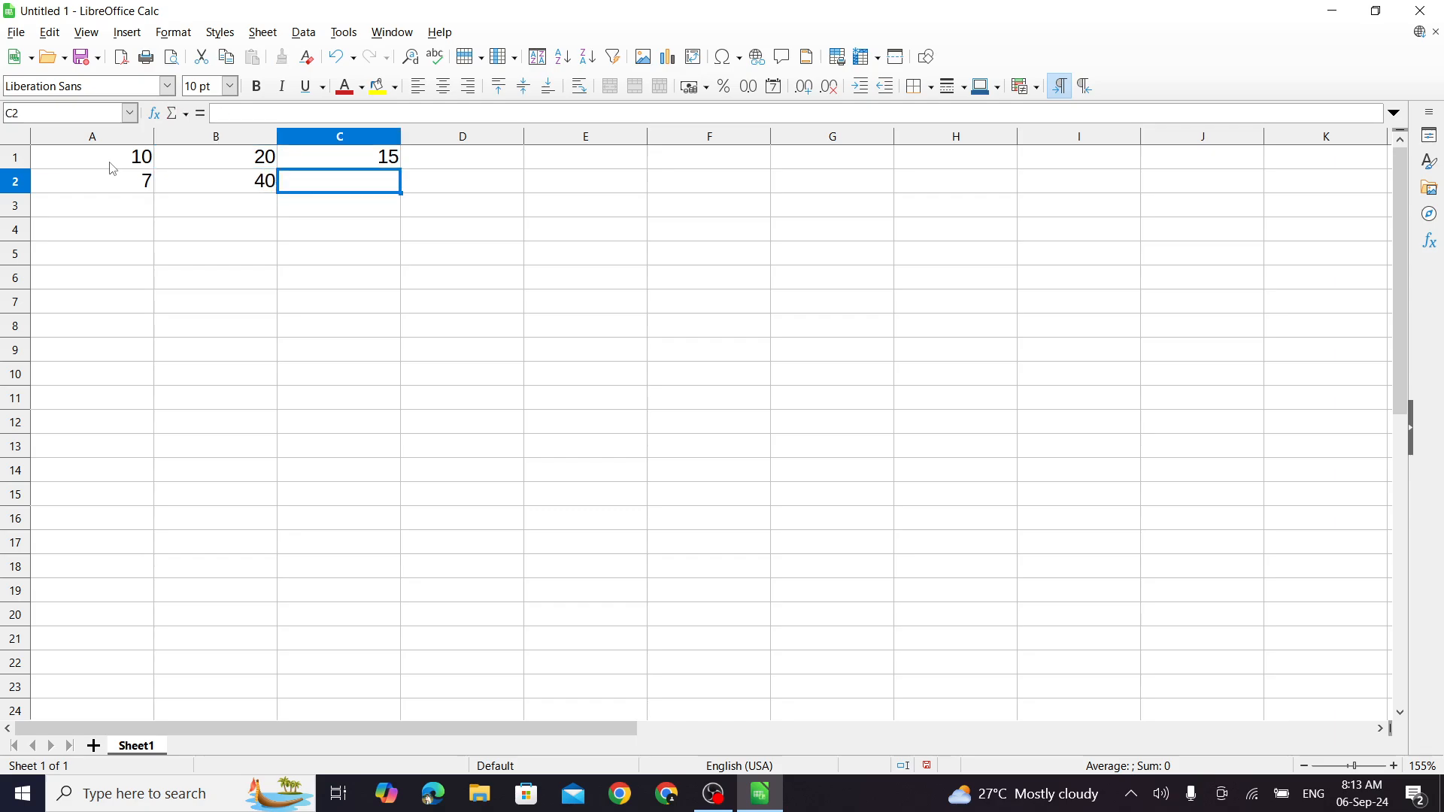
{"action": "type", "text": "80"}
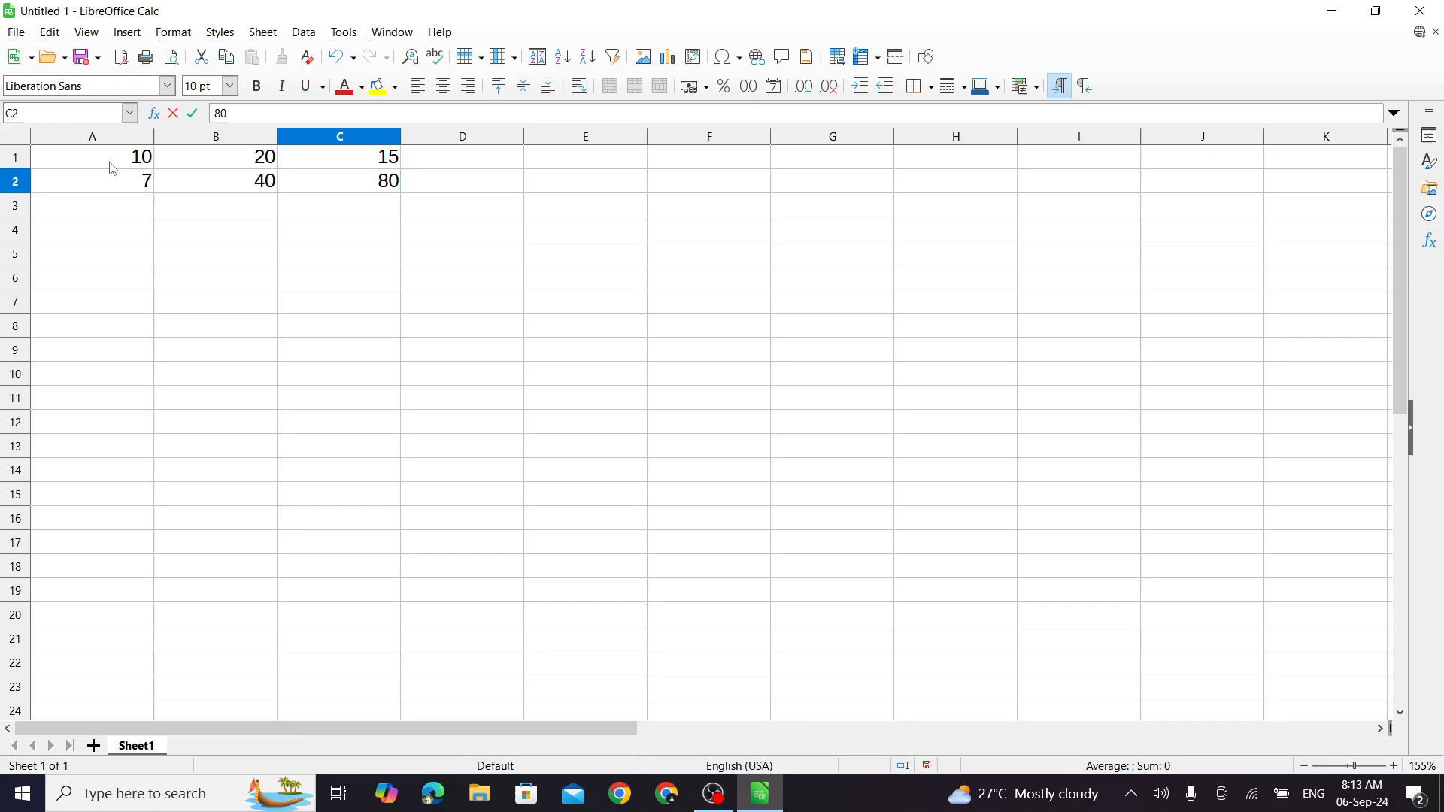
{"action": "key", "text": "Down"}
- Fill the third row with 8 in A3, 30 in B3 and 60 in C3
{"action": "key", "text": "Left"}
{"action": "key", "text": "Left"}
{"action": "type", "text": "8"}
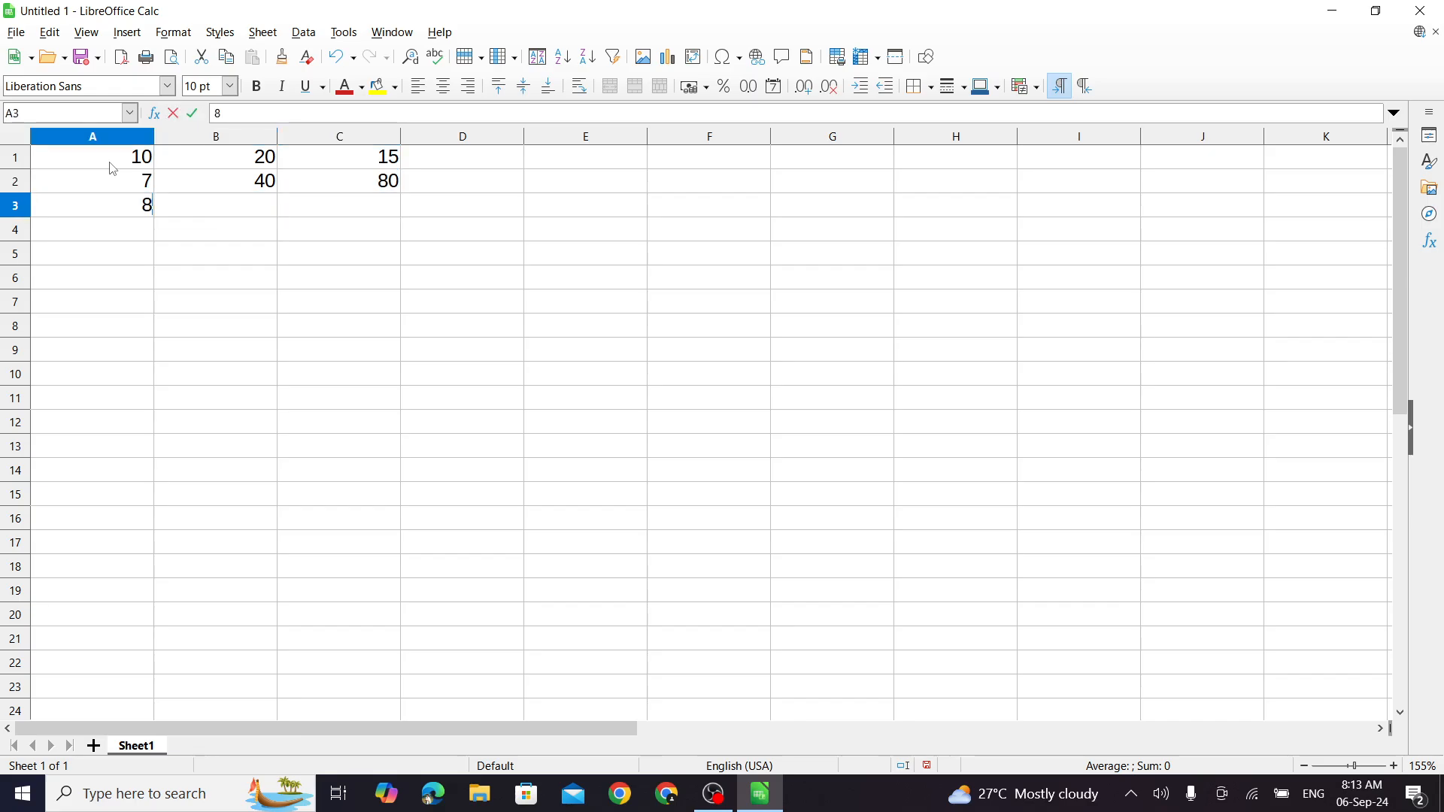
{"action": "key", "text": "Page_Down"}
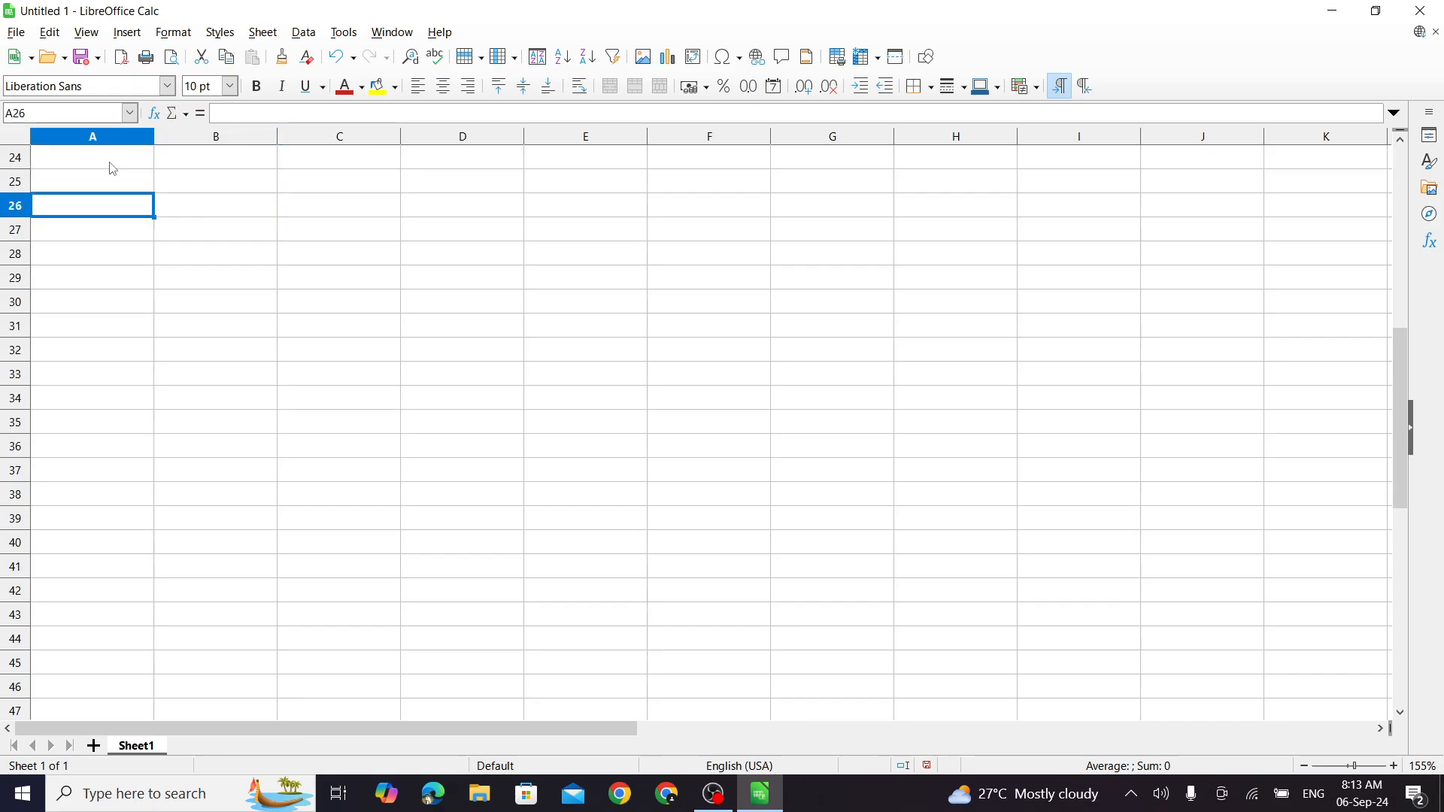
{"action": "key", "text": "Page_Up"}
{"action": "key", "text": "Right"}
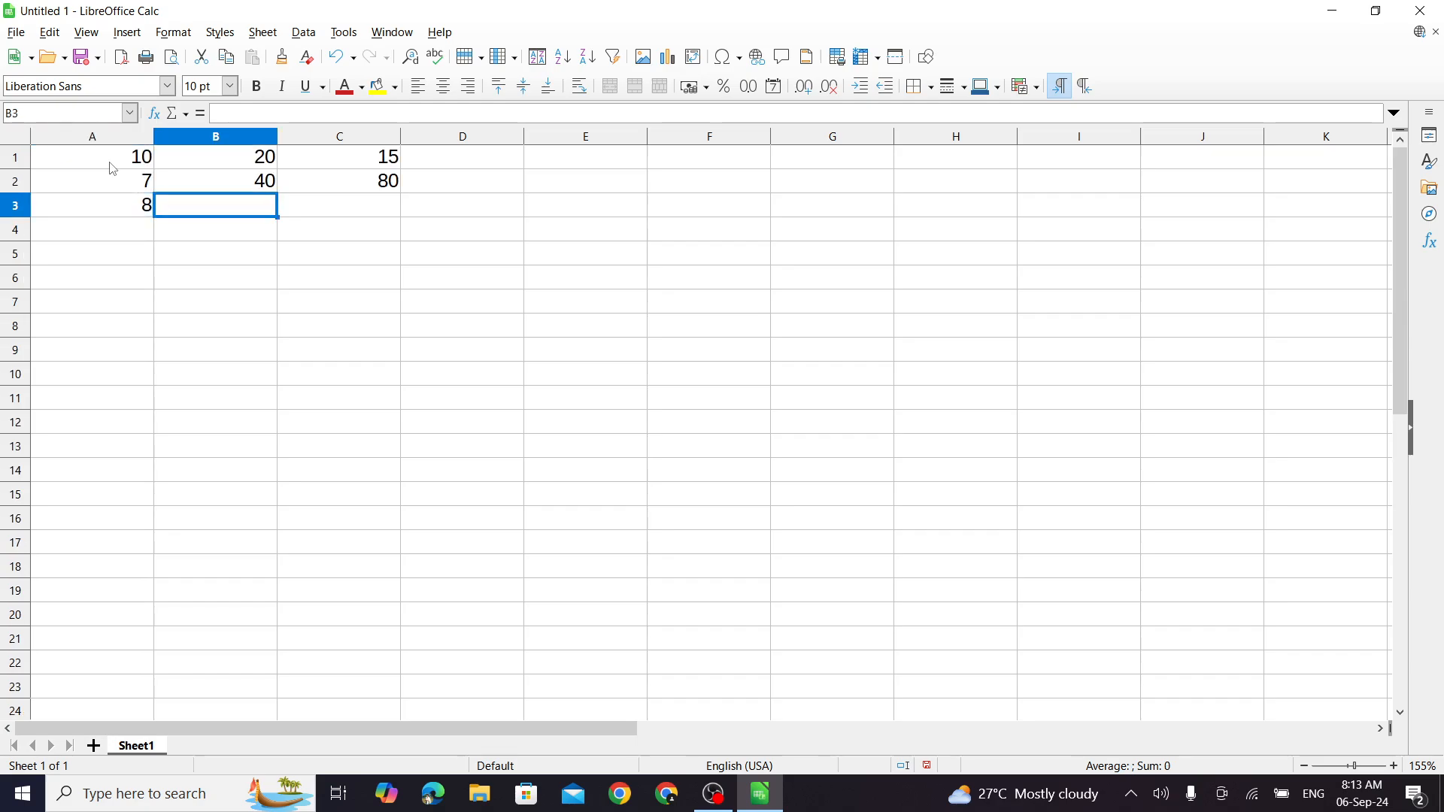
{"action": "type", "text": "30"}
{"action": "key", "text": "Tab"}
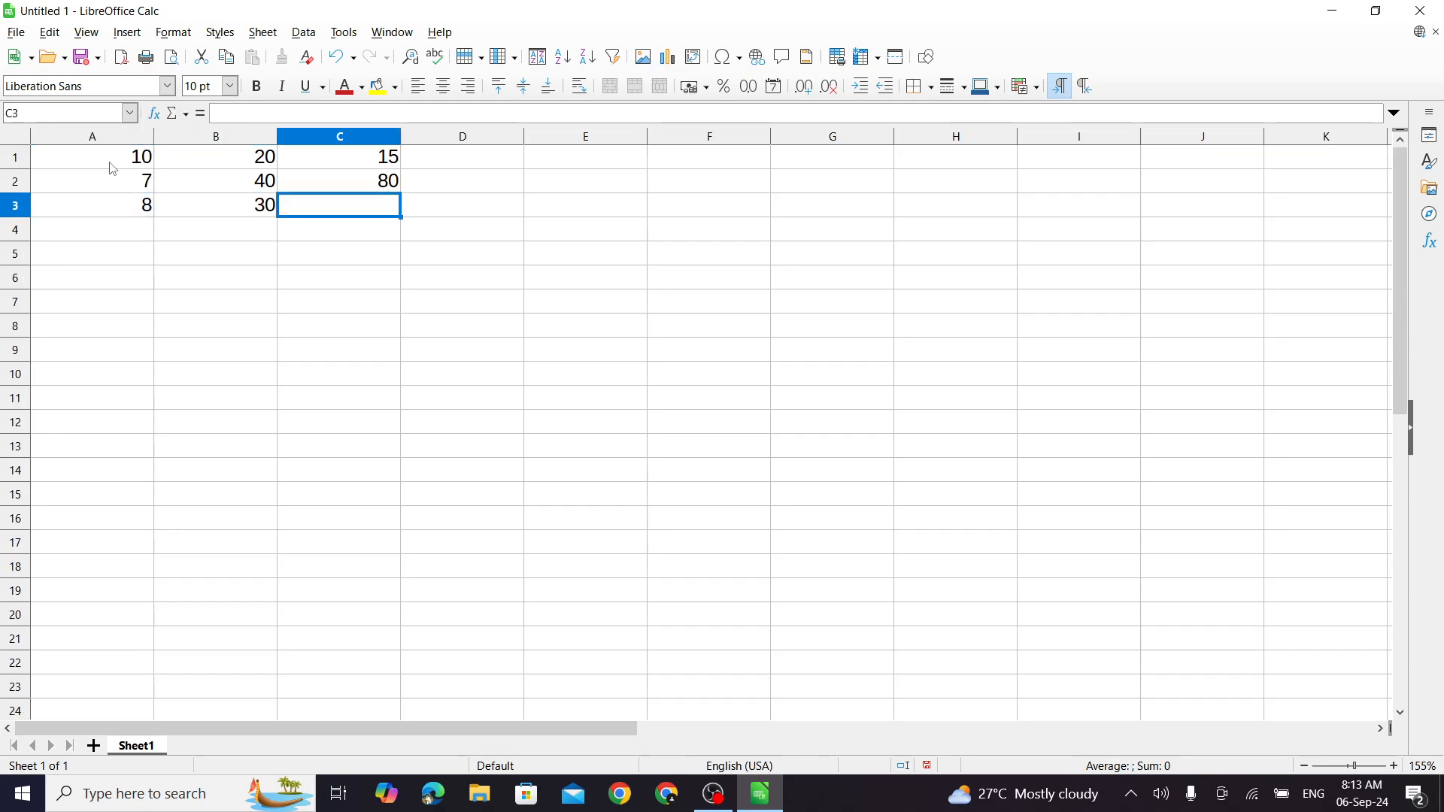
{"action": "type", "text": "60"}
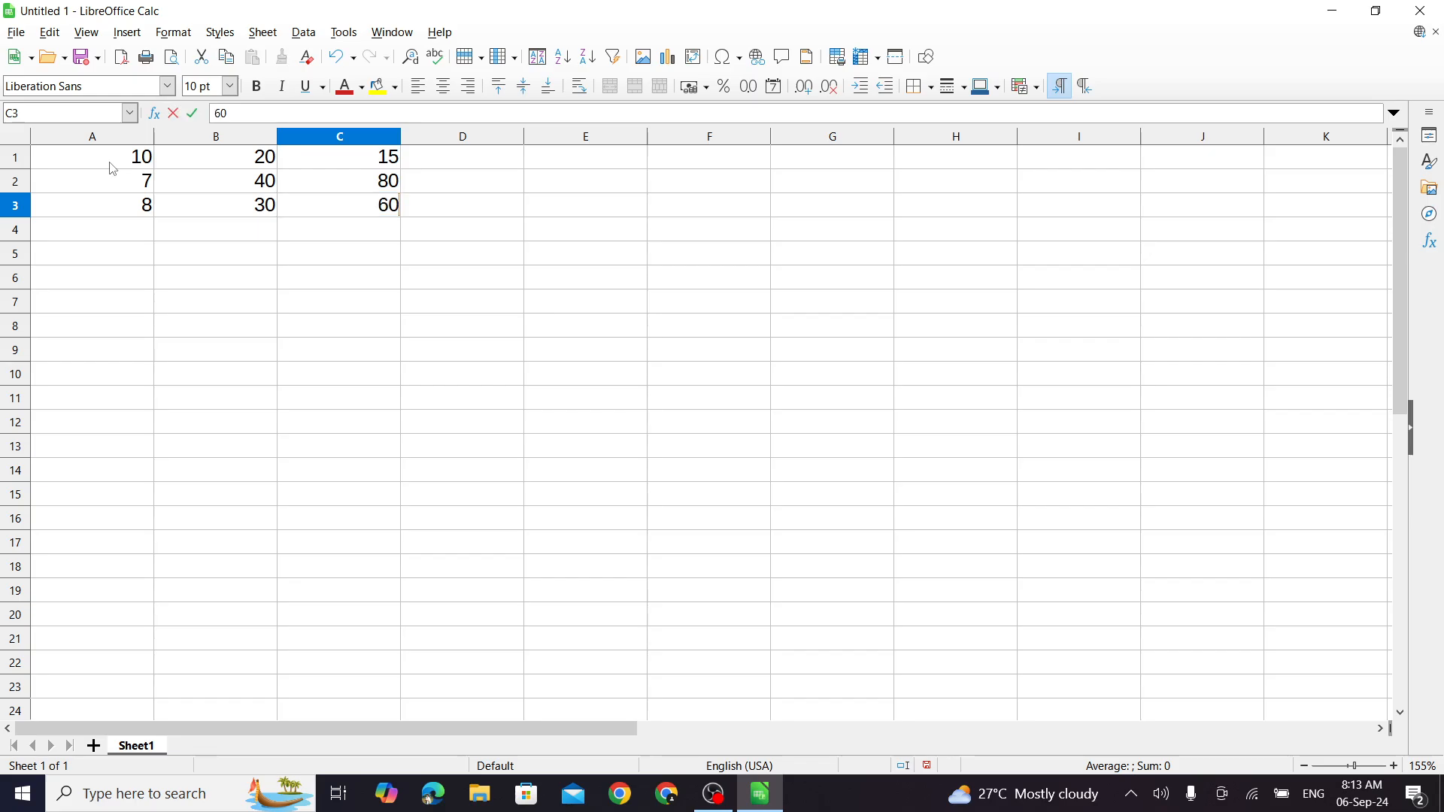
{"action": "key", "text": "Return"}
- Total the range A1 to C3 in cell C5 with the formula =SUM(A1:C3)
{"action": "key", "text": "Return"}
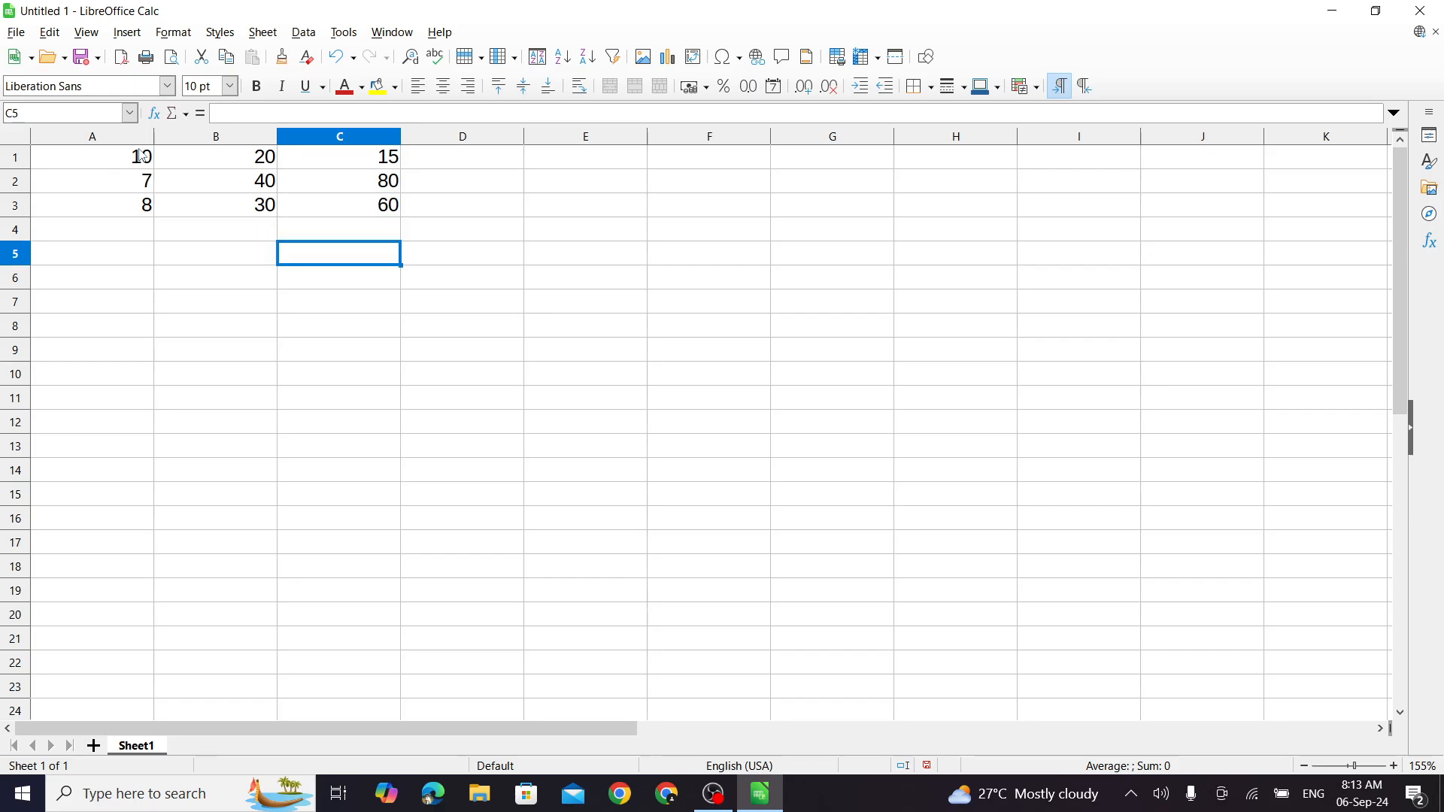
{"action": "type", "text": "="}
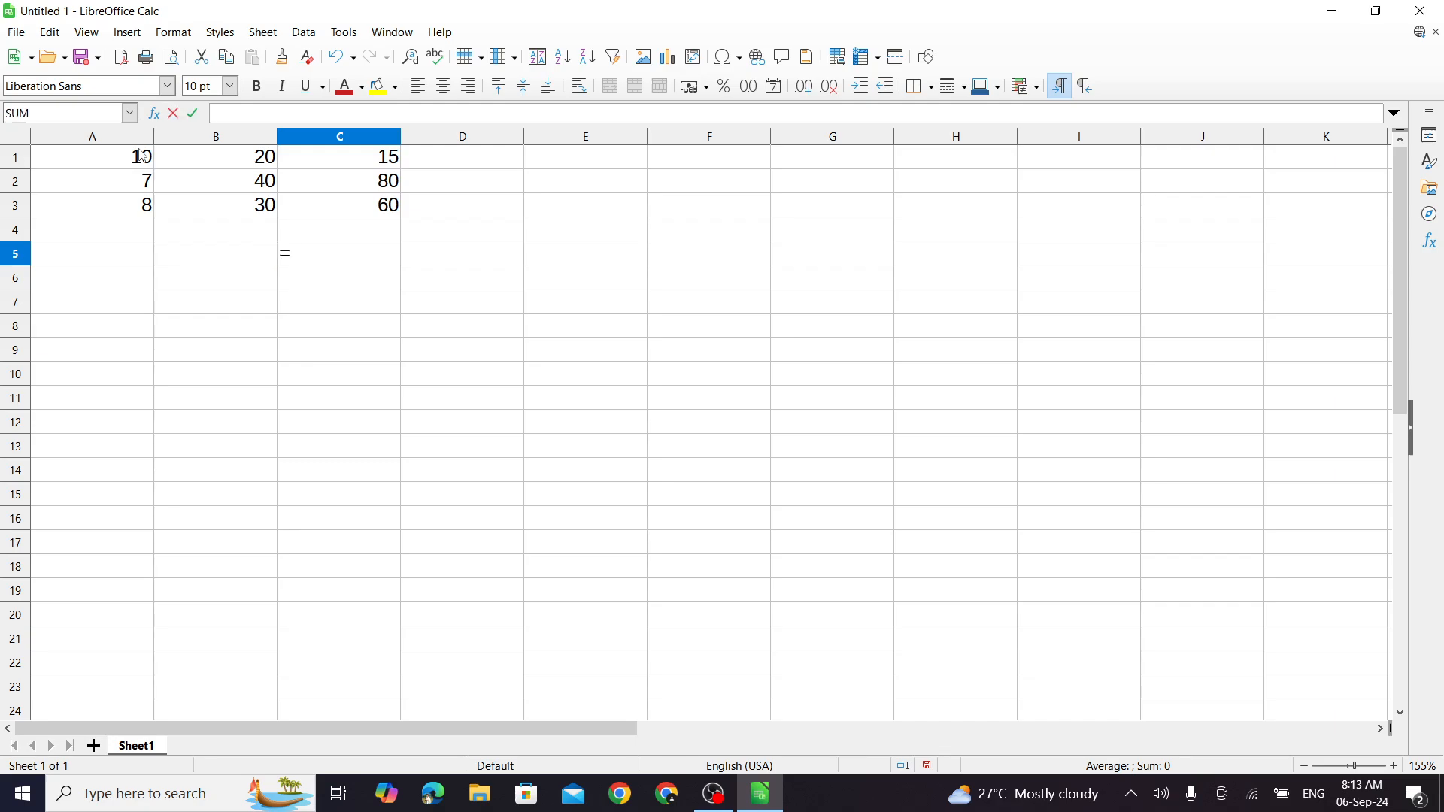
{"action": "type", "text": "s"}
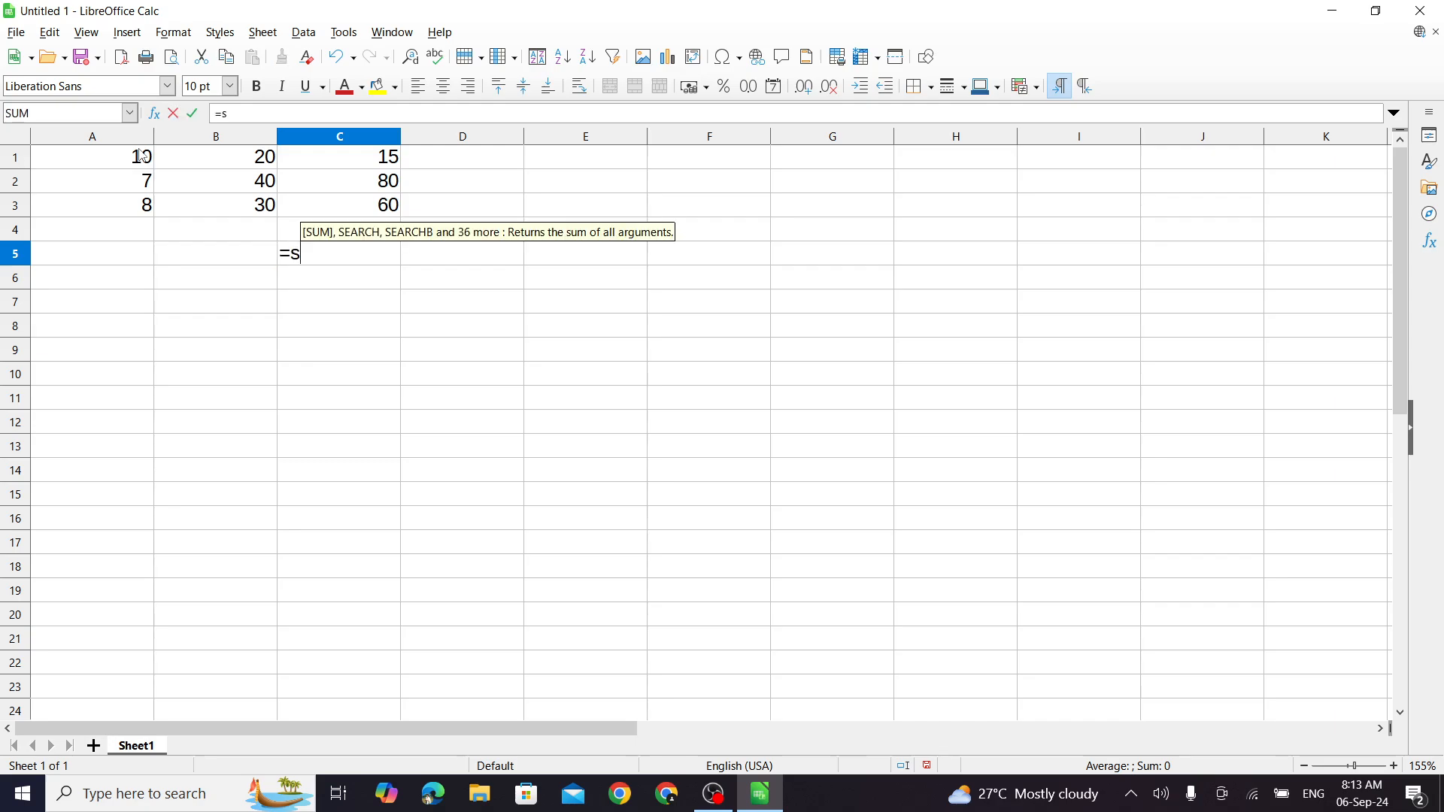
{"action": "type", "text": "um"}
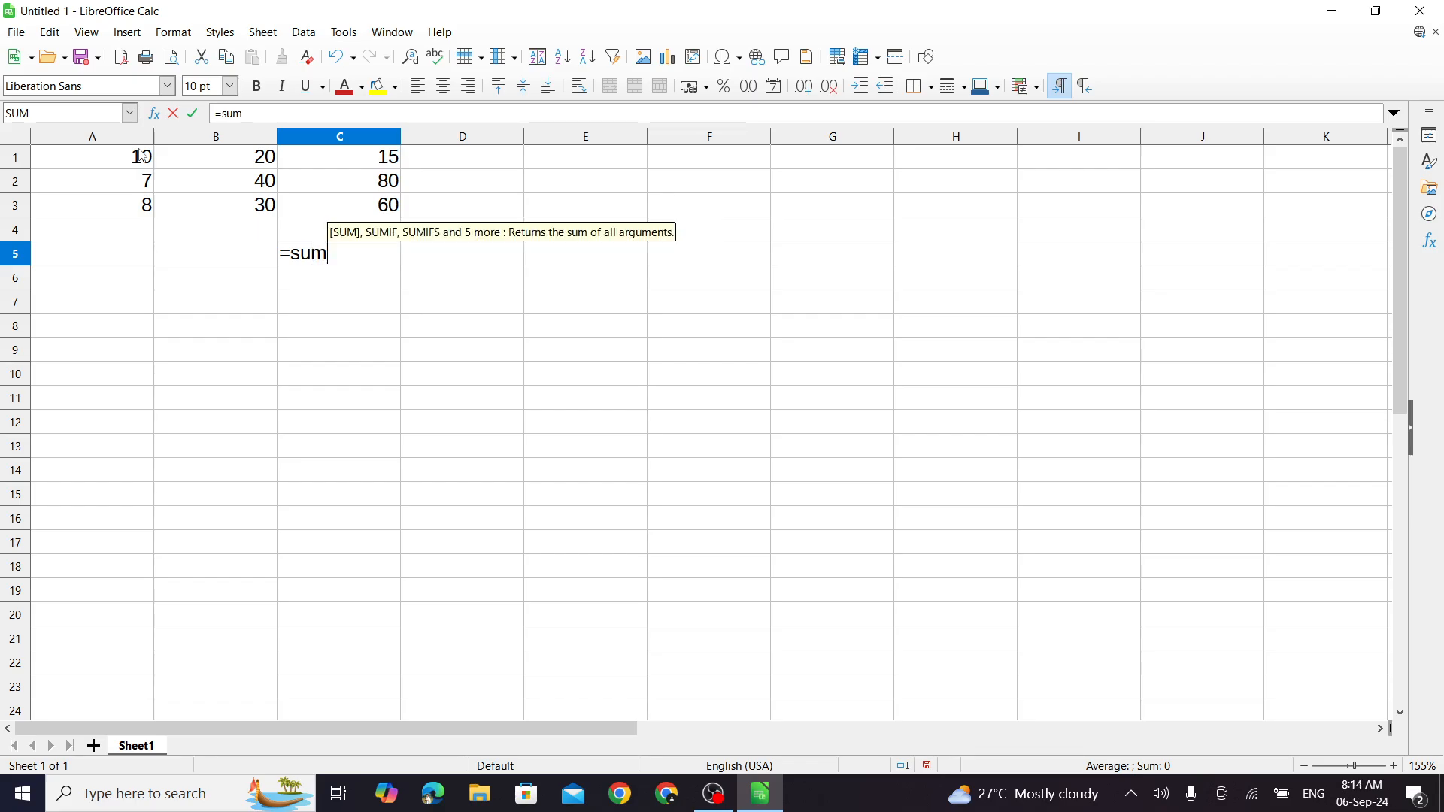
{"action": "type", "text": "("}
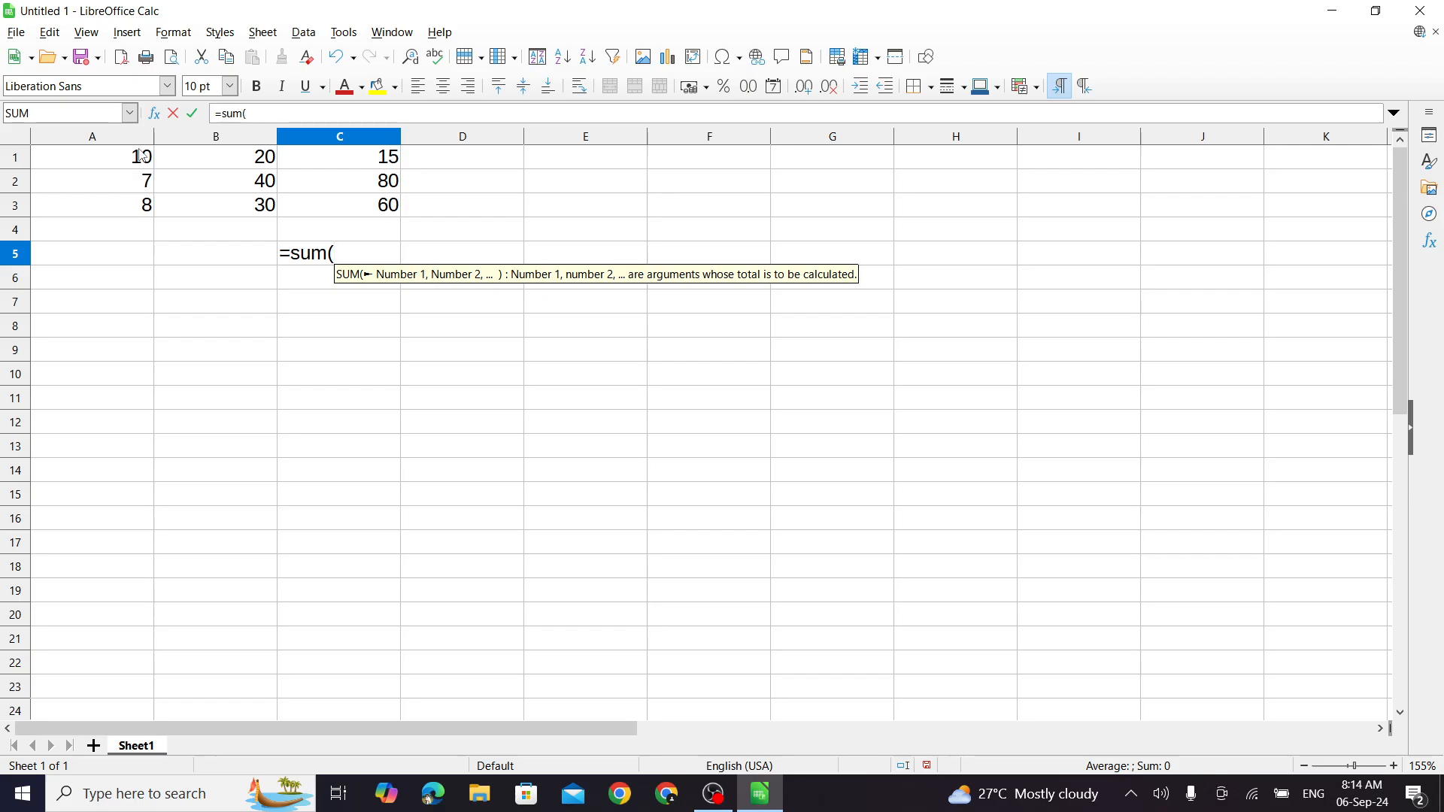
{"action": "type", "text": "a"}
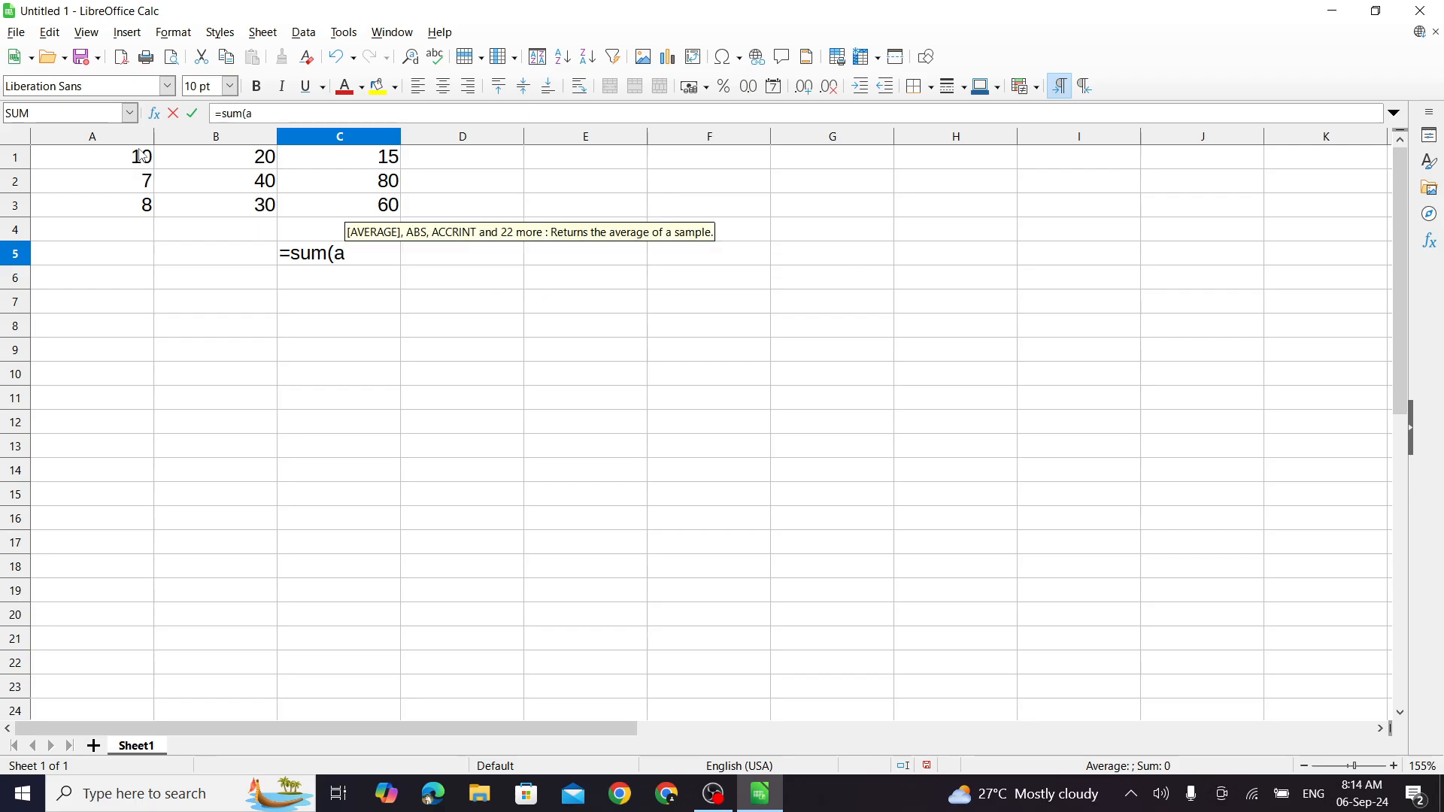
{"action": "type", "text": "1"}
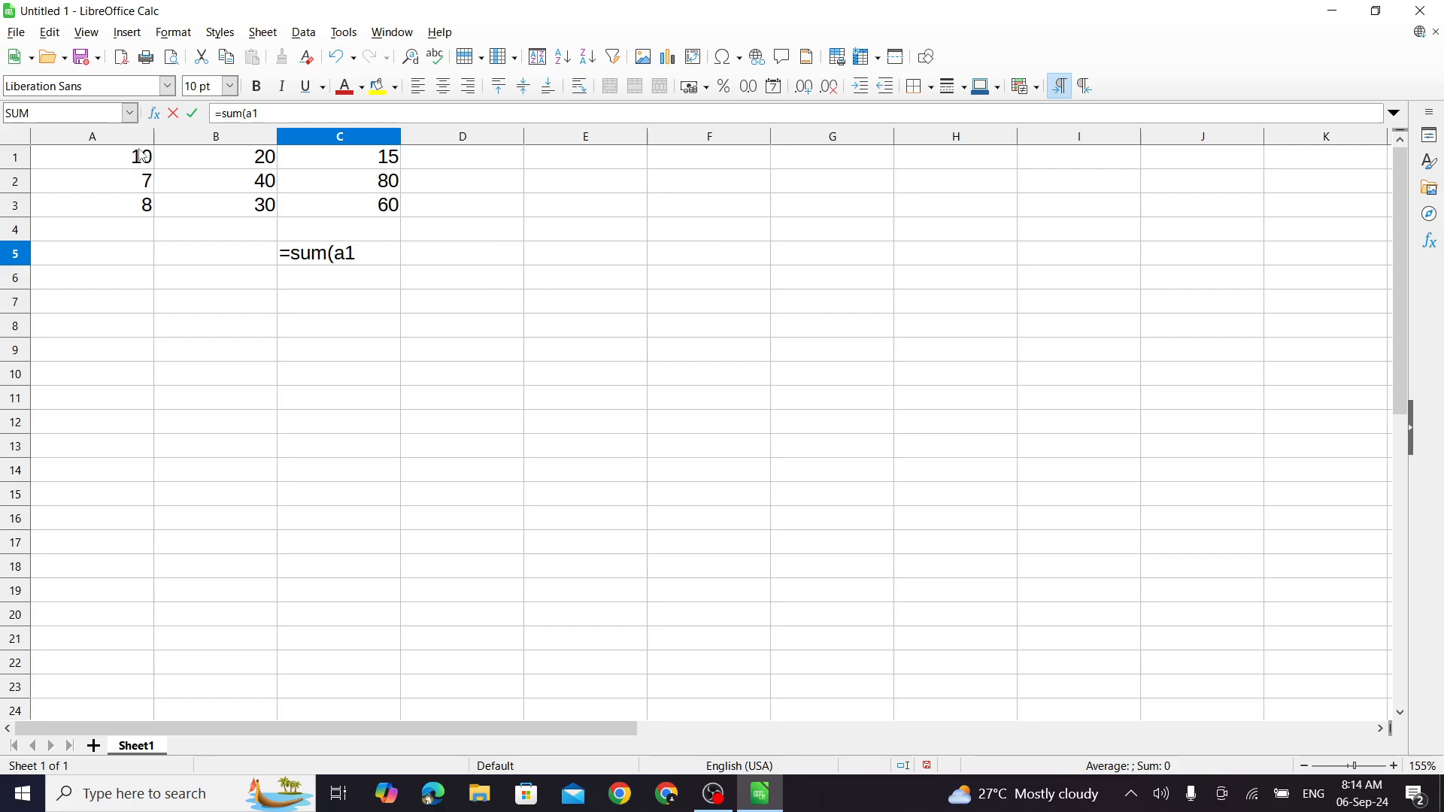
{"action": "type", "text": ":c3"}
{"action": "key", "text": "Return"}
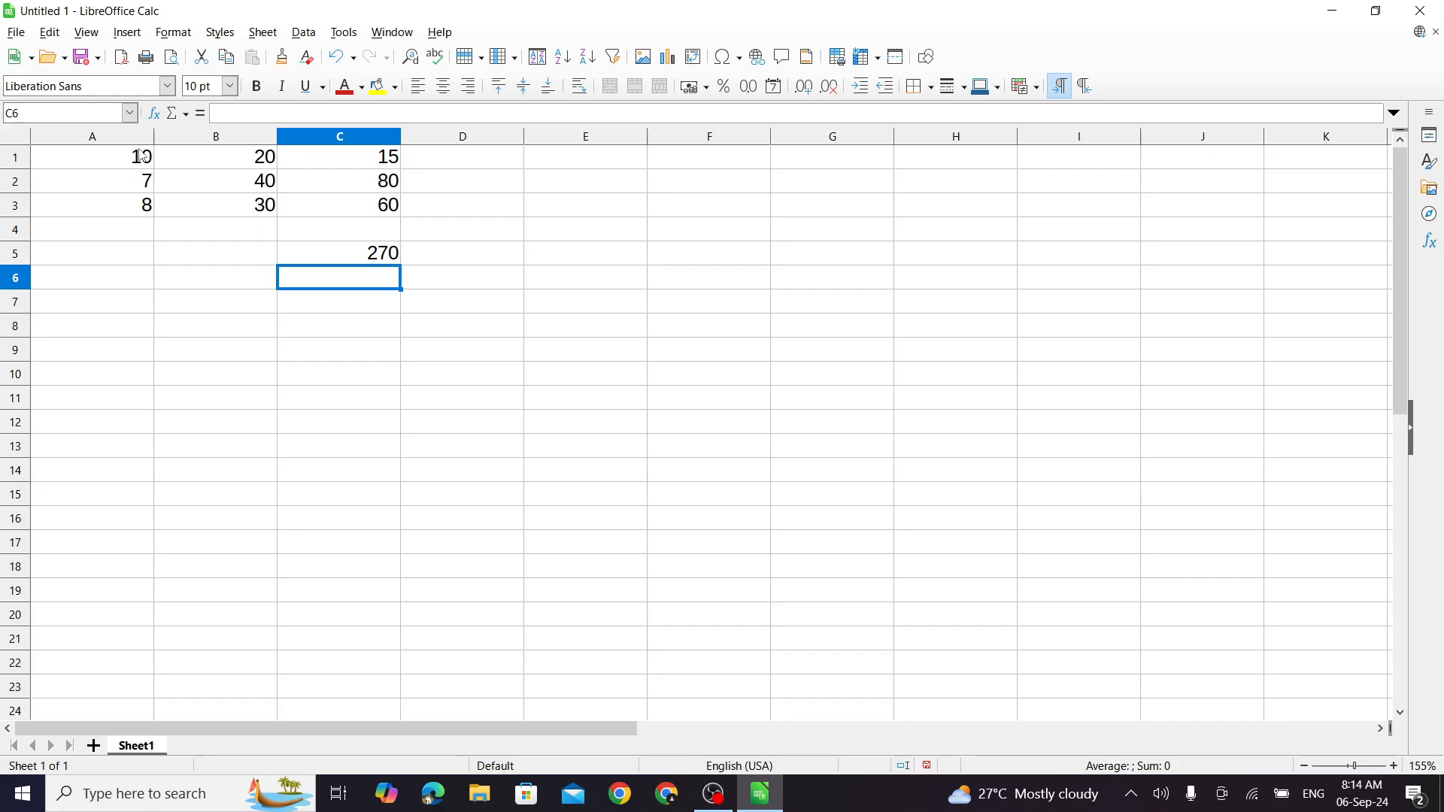
- Change the value in cell C3 to 5 so that the SUM formula in C5 recalculates
{"action": "key", "text": "Up"}
{"action": "key", "text": "Up"}
{"action": "key", "text": "Up"}
{"action": "type", "text": "5"}
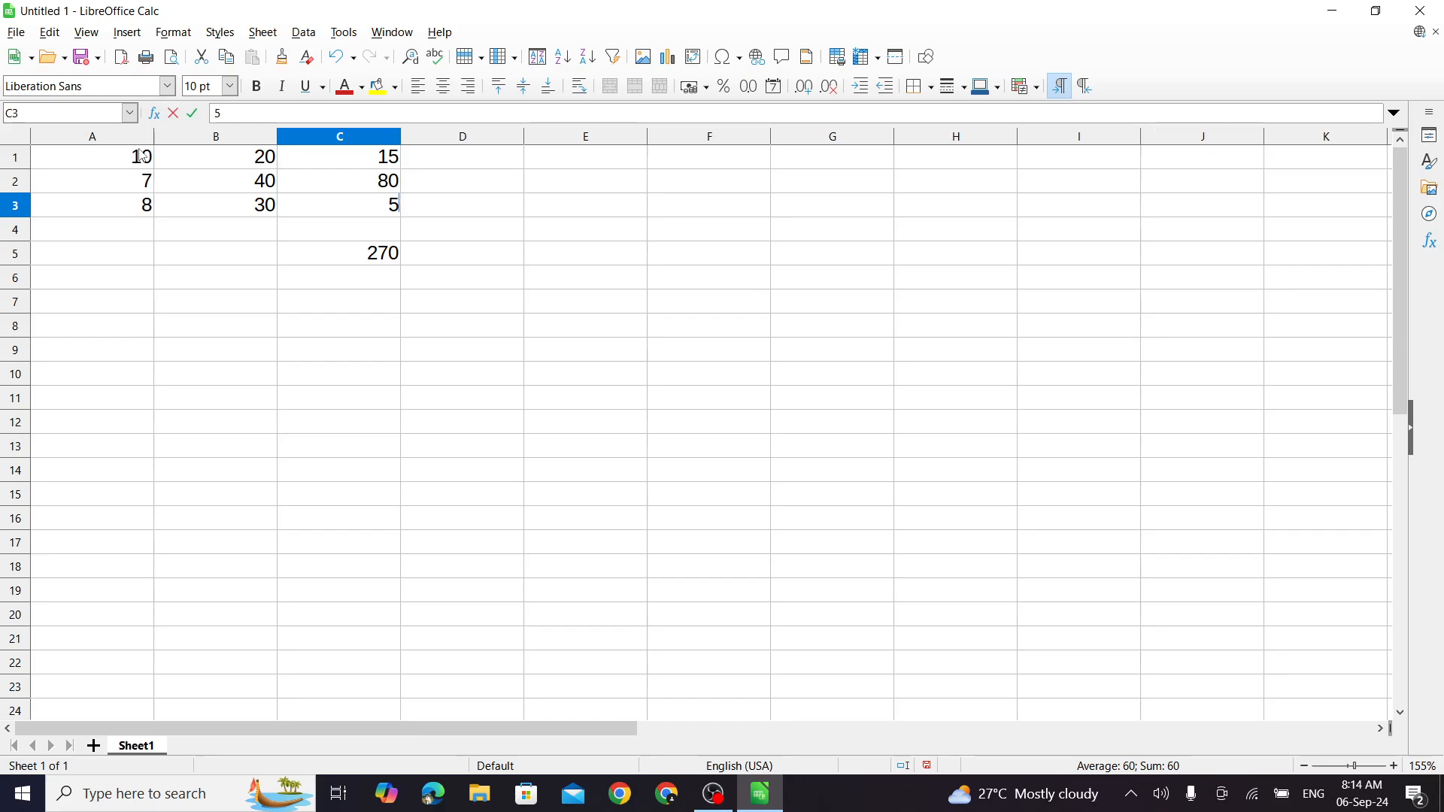
{"action": "key", "text": "Return"}
{"action": "key", "text": "Down"}
{"action": "key", "text": "Down"}
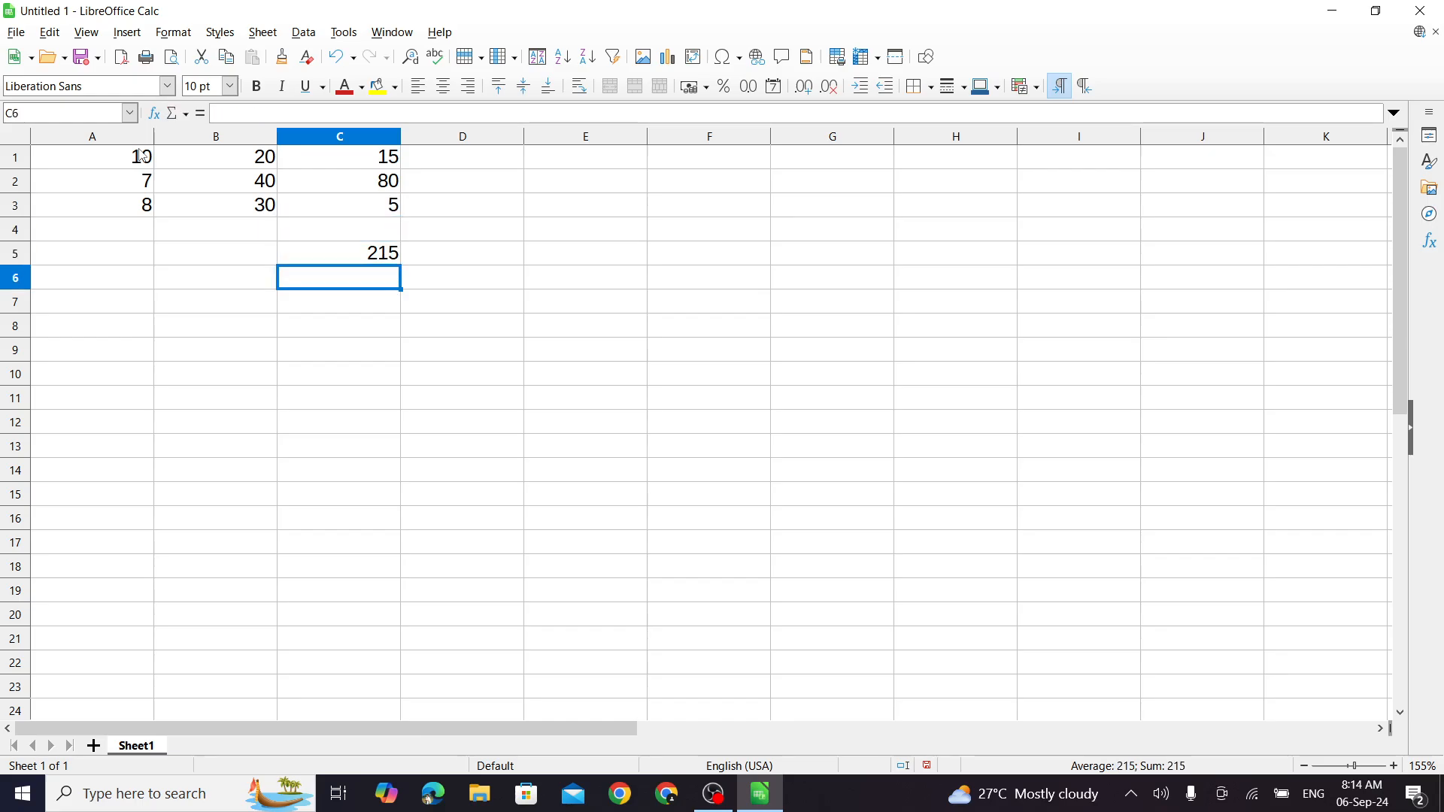
- Multiply cells A1, B2 and C3 in cell D6 with the formula =PRODUCT(A1,B2,C3), and check the entered formula
{"action": "key", "text": "Down"}
{"action": "key", "text": "Right"}
{"action": "key", "text": "Up"}
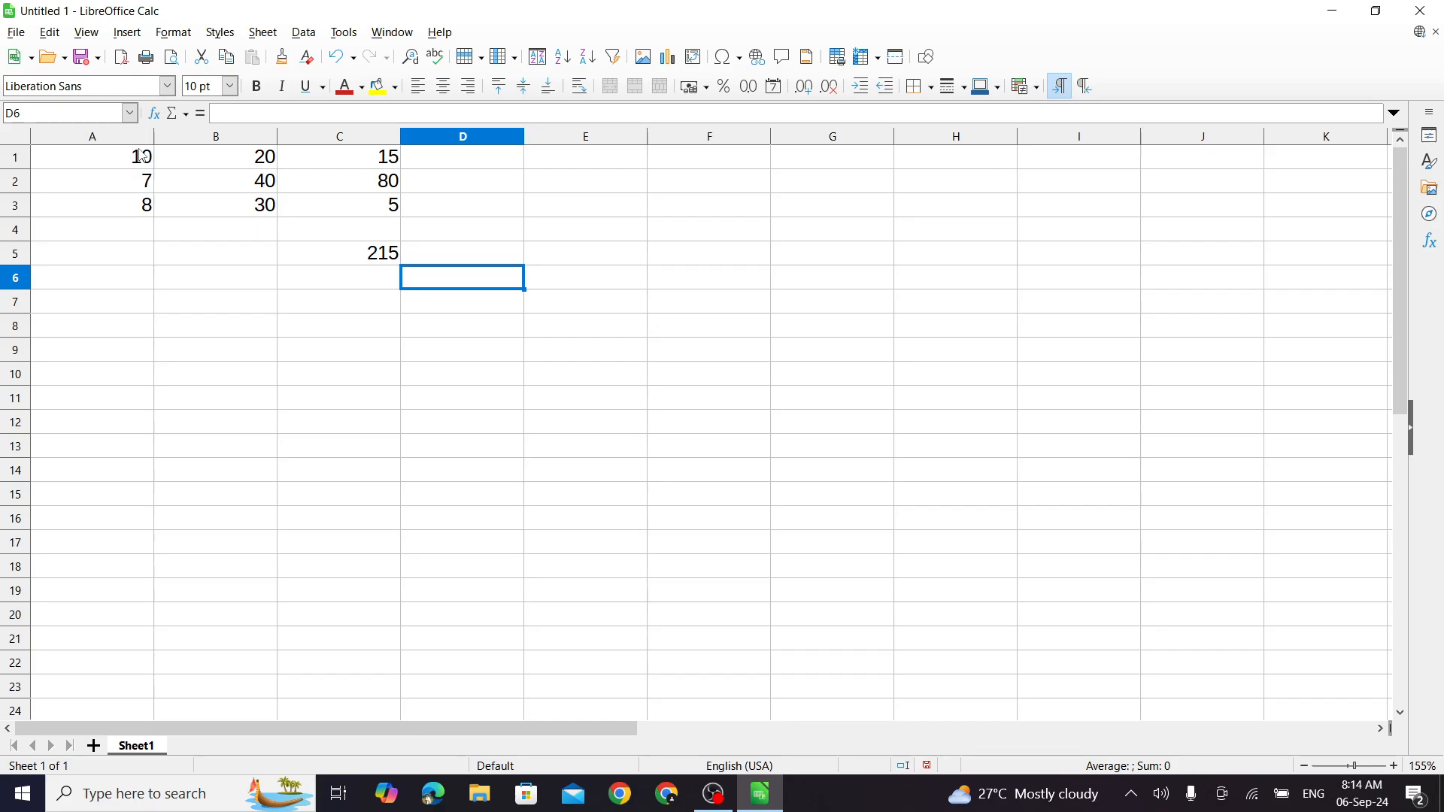
{"action": "type", "text": "=p"}
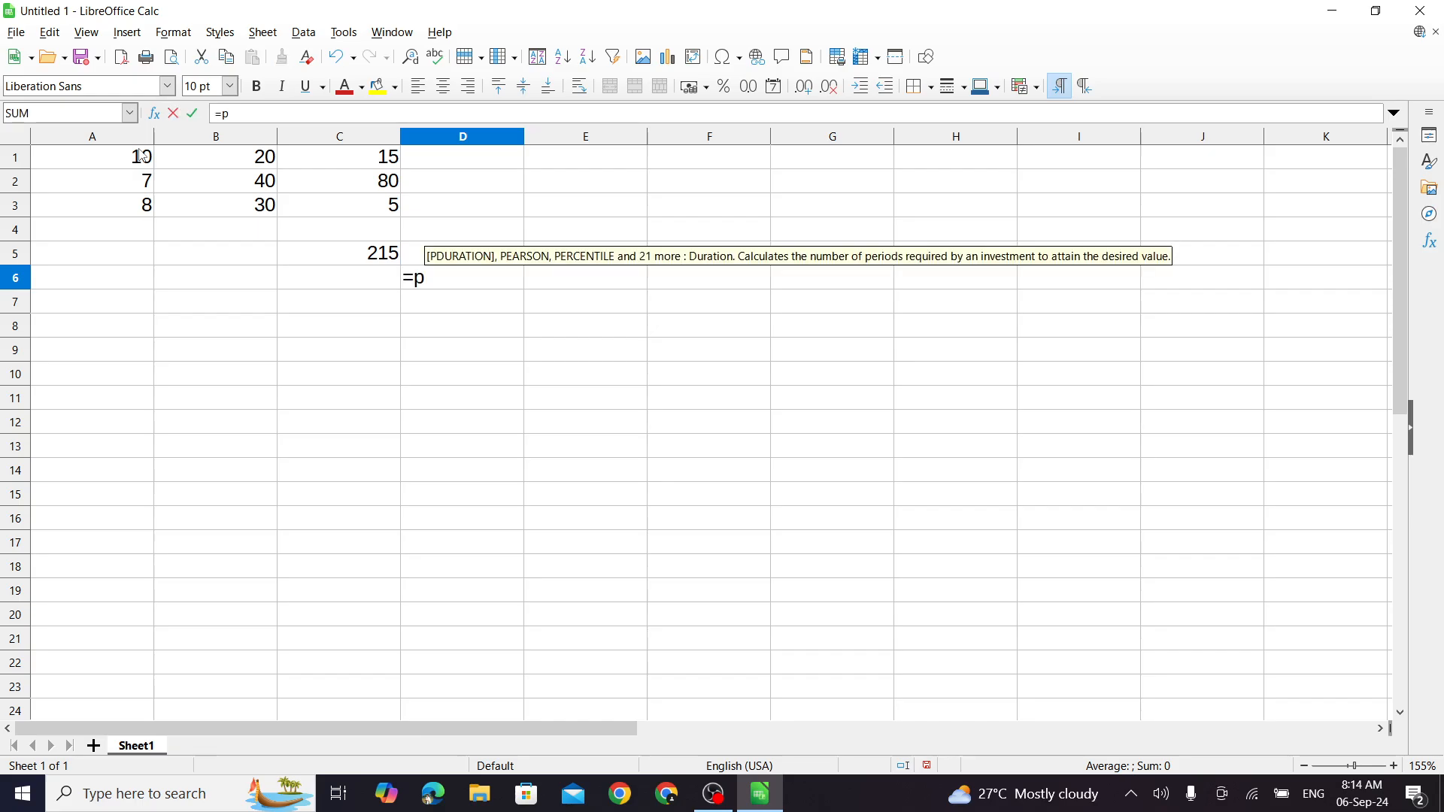
{"action": "type", "text": "roduc"}
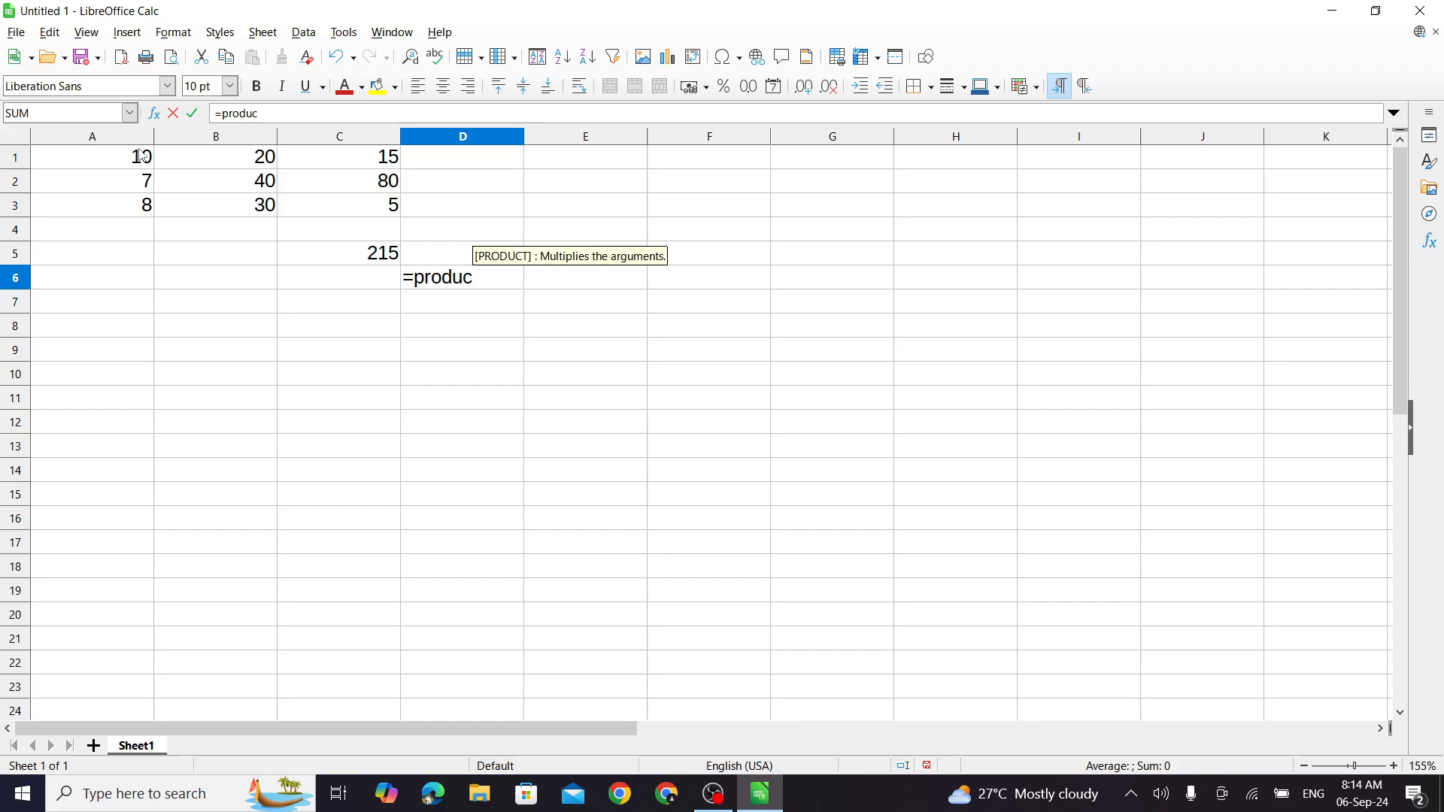
{"action": "type", "text": "t("}
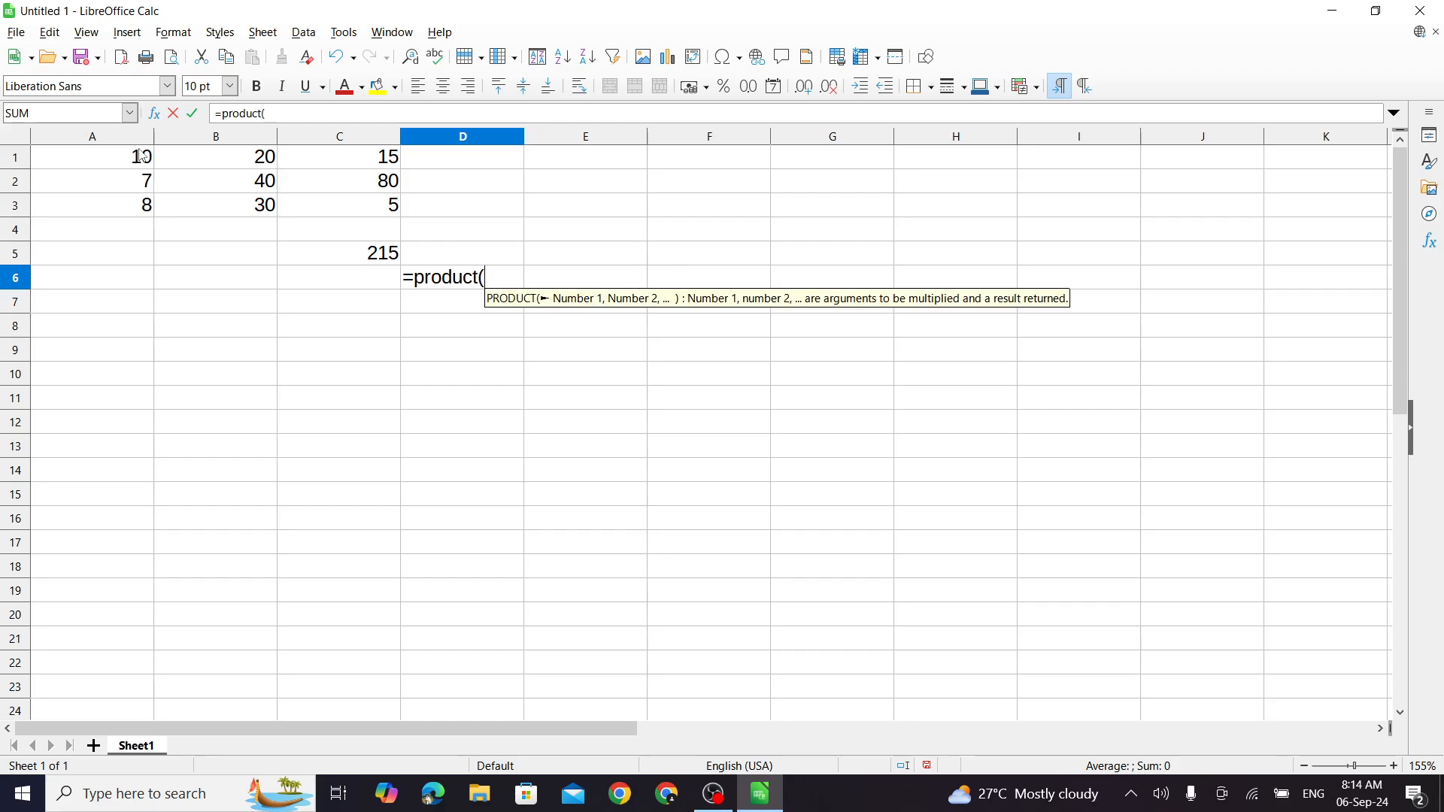
{"action": "type", "text": "a1,"}
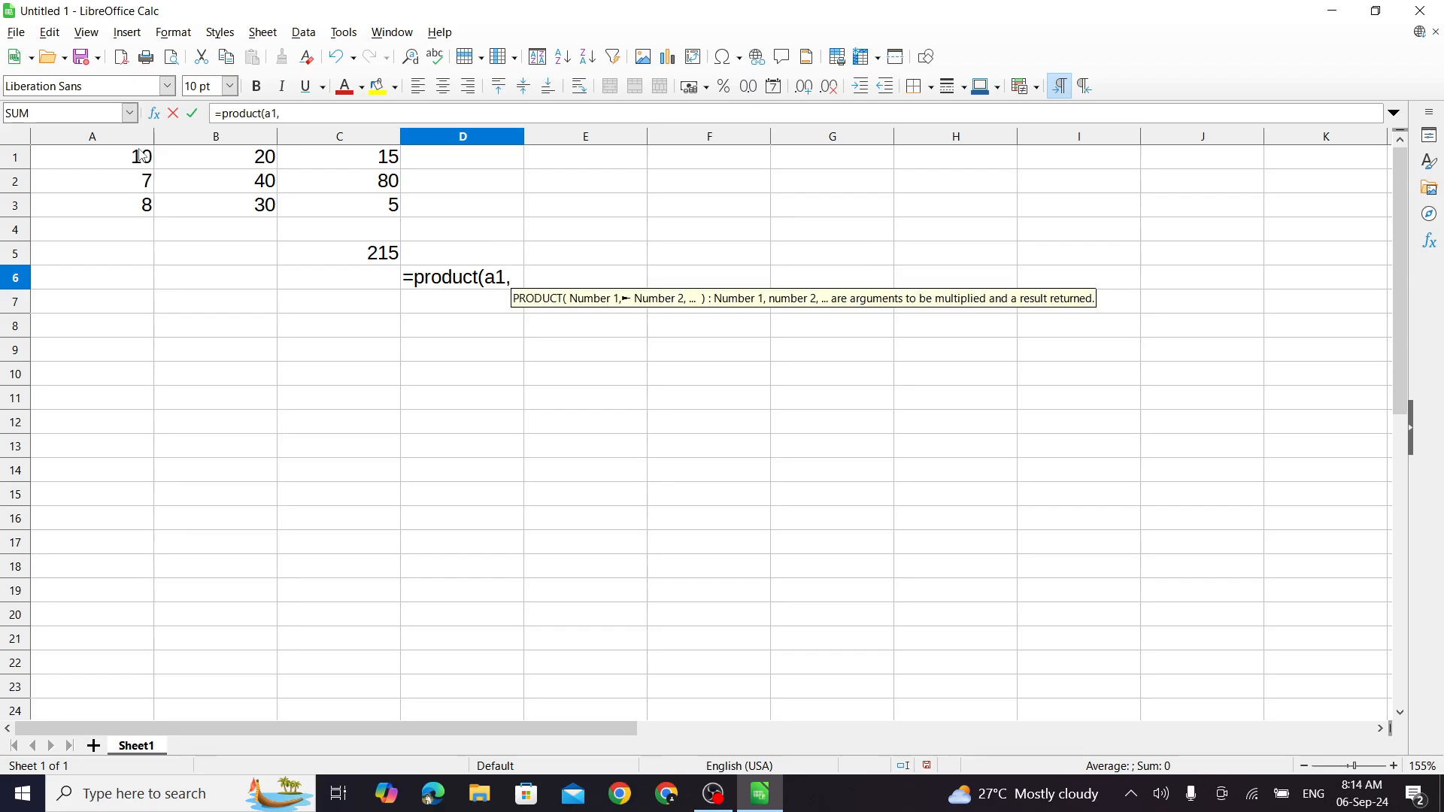
{"action": "type", "text": "b"}
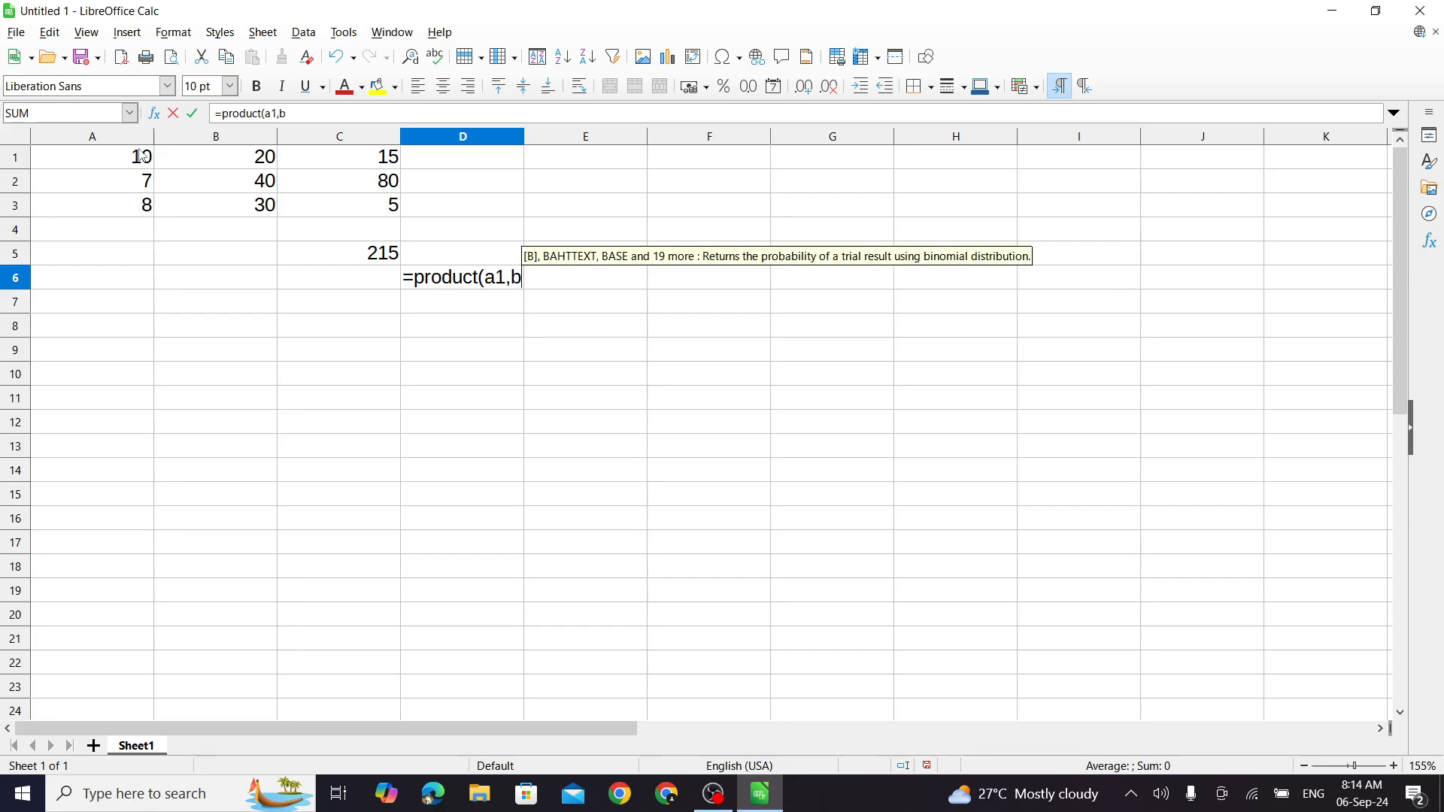
{"action": "type", "text": "2b"}
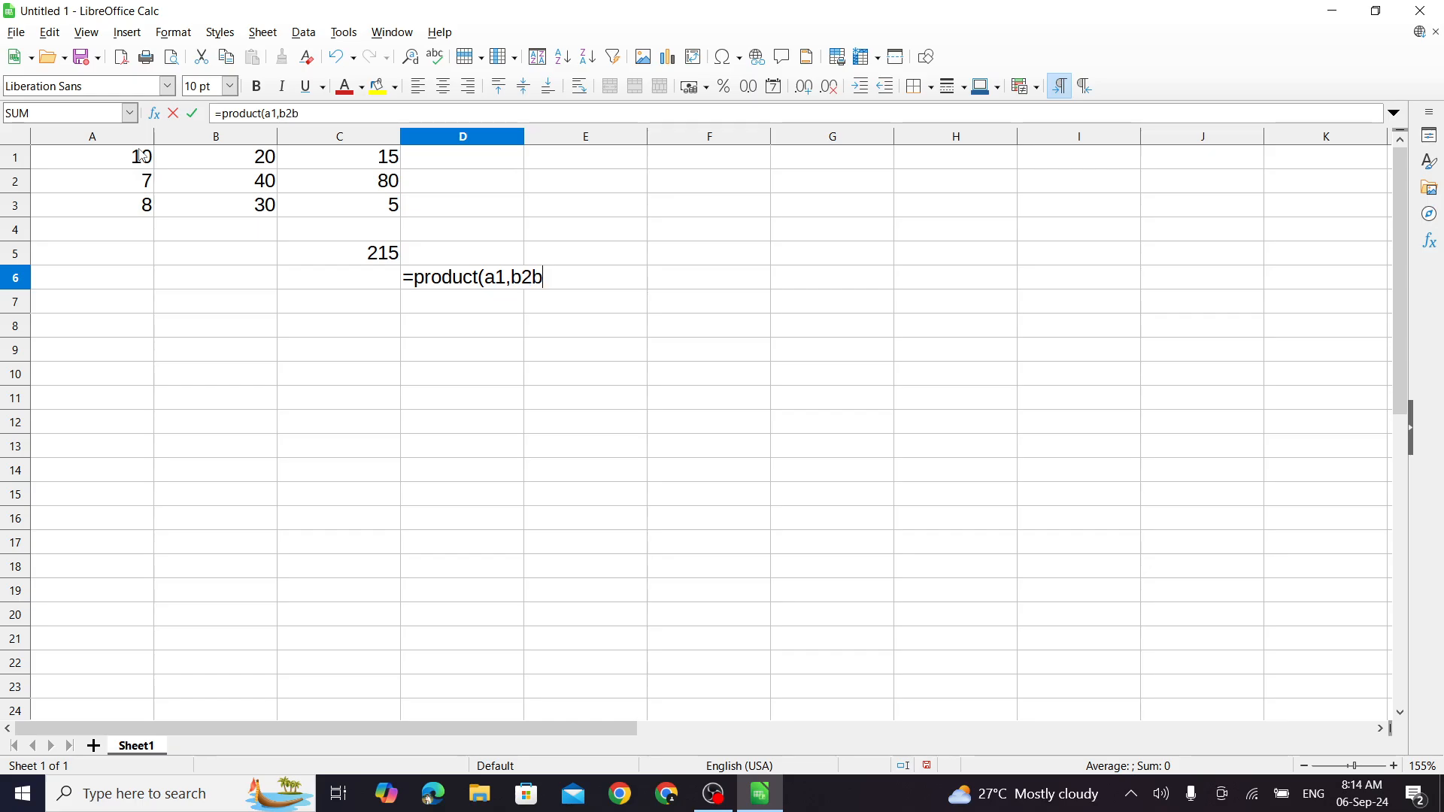
{"action": "type", "text": "c3"}
{"action": "key", "text": "BackSpace"}
{"action": "key", "text": "BackSpace"}
{"action": "key", "text": "BackSpace"}
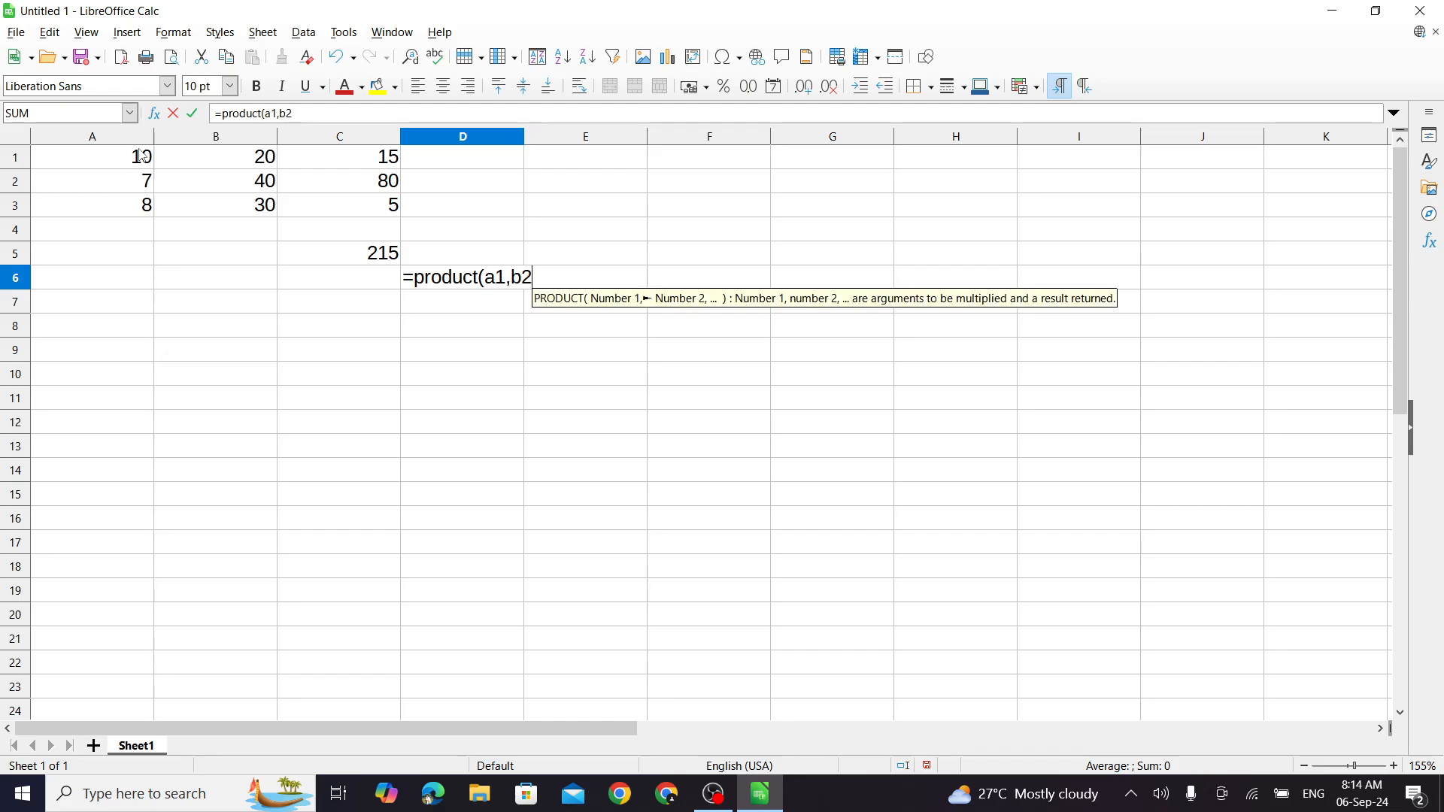
{"action": "type", "text": ","}
{"action": "type", "text": "c3"}
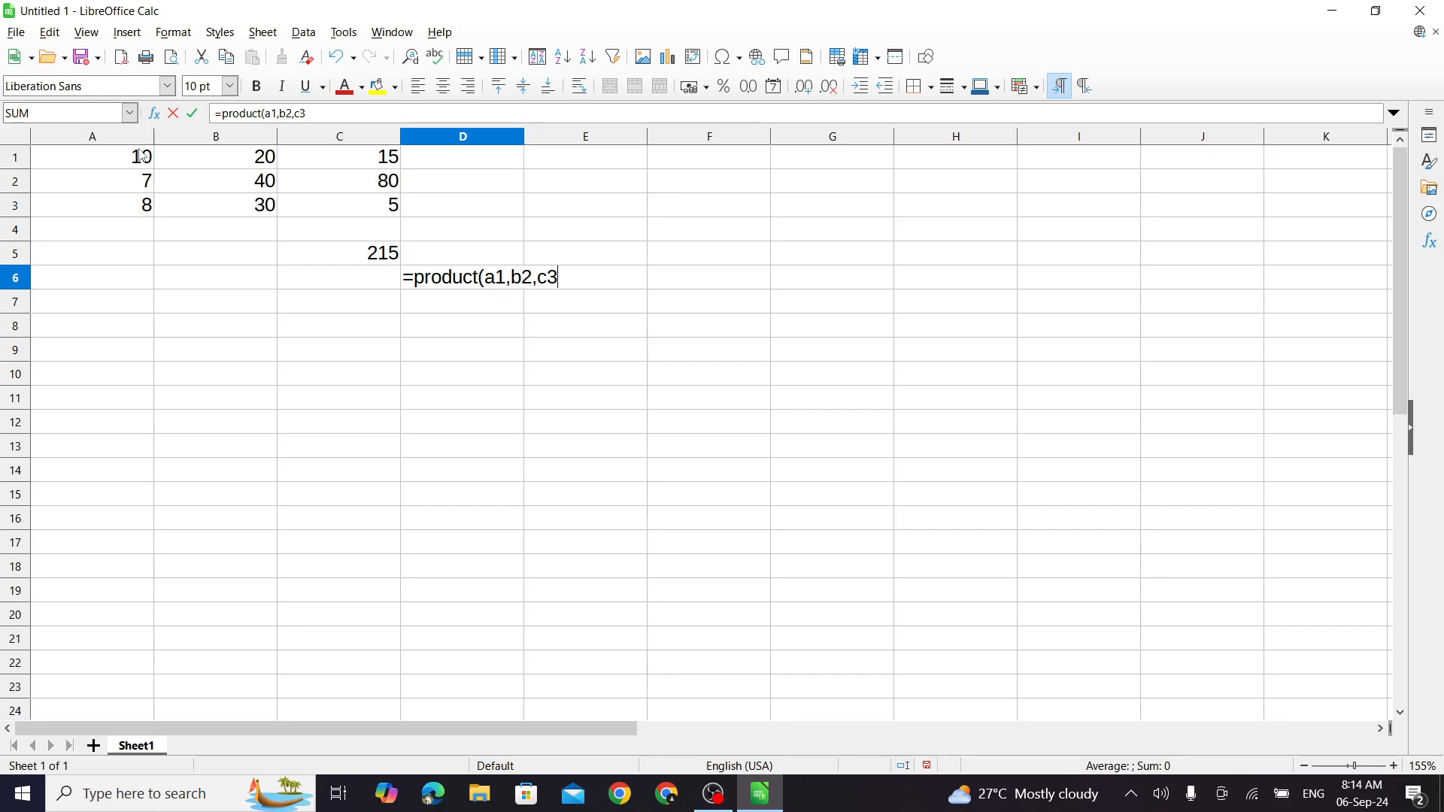
{"action": "key", "text": "Return"}
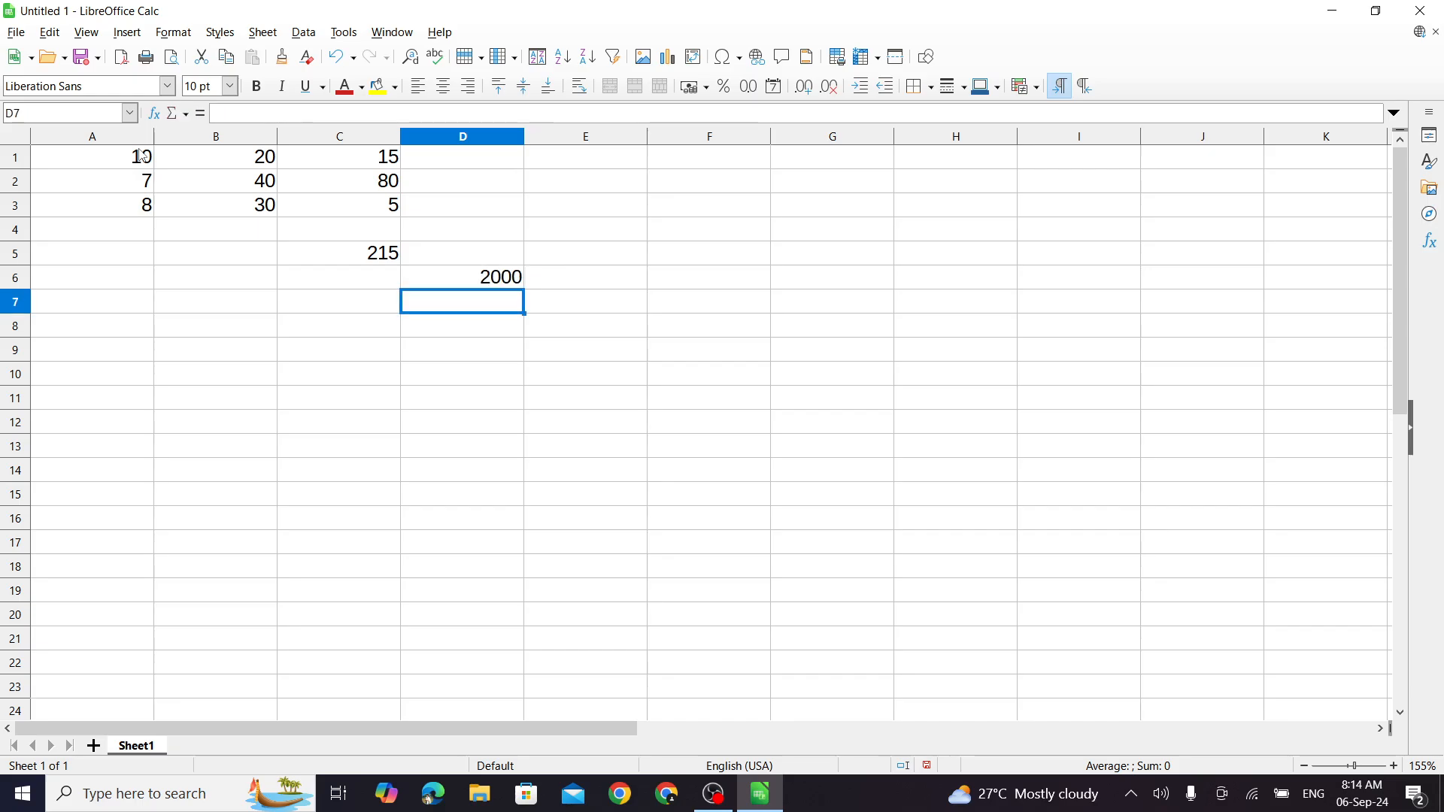
{"action": "key", "text": "Up"}
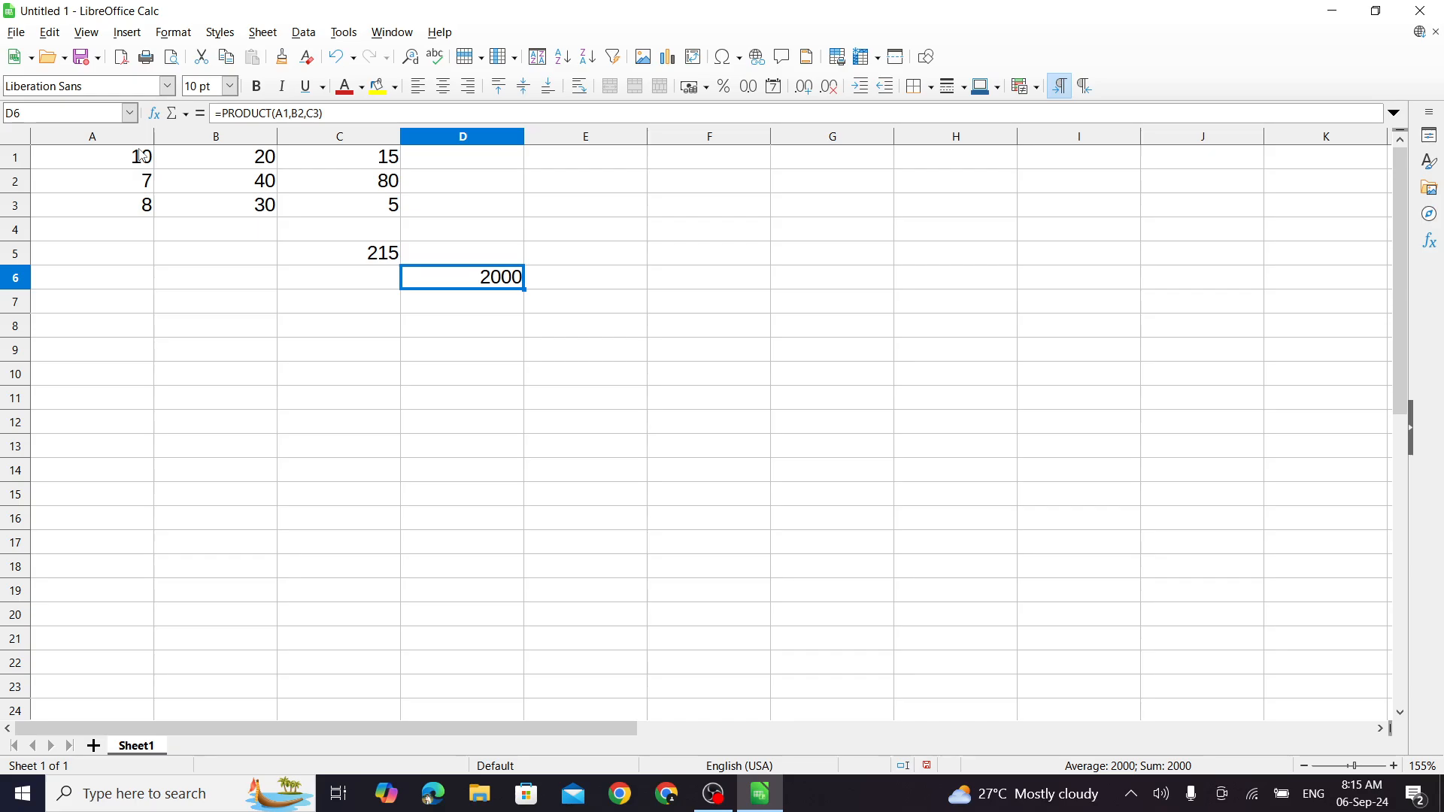
{"action": "key", "text": "Right"}
{"action": "key", "text": "Down"}
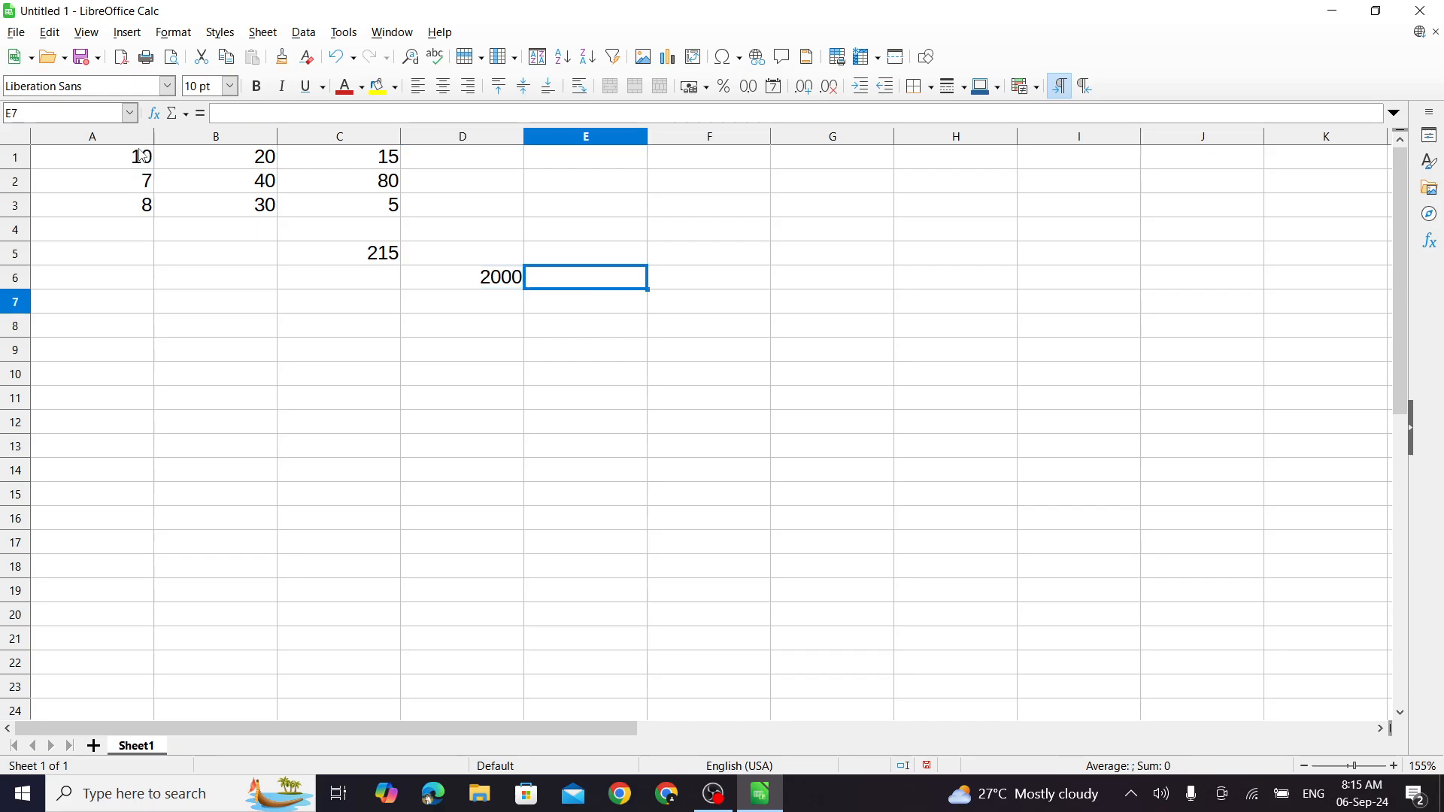
{"action": "key", "text": "Right"}
{"action": "key", "text": "Down"}
{"action": "key", "text": "Page_Down"}
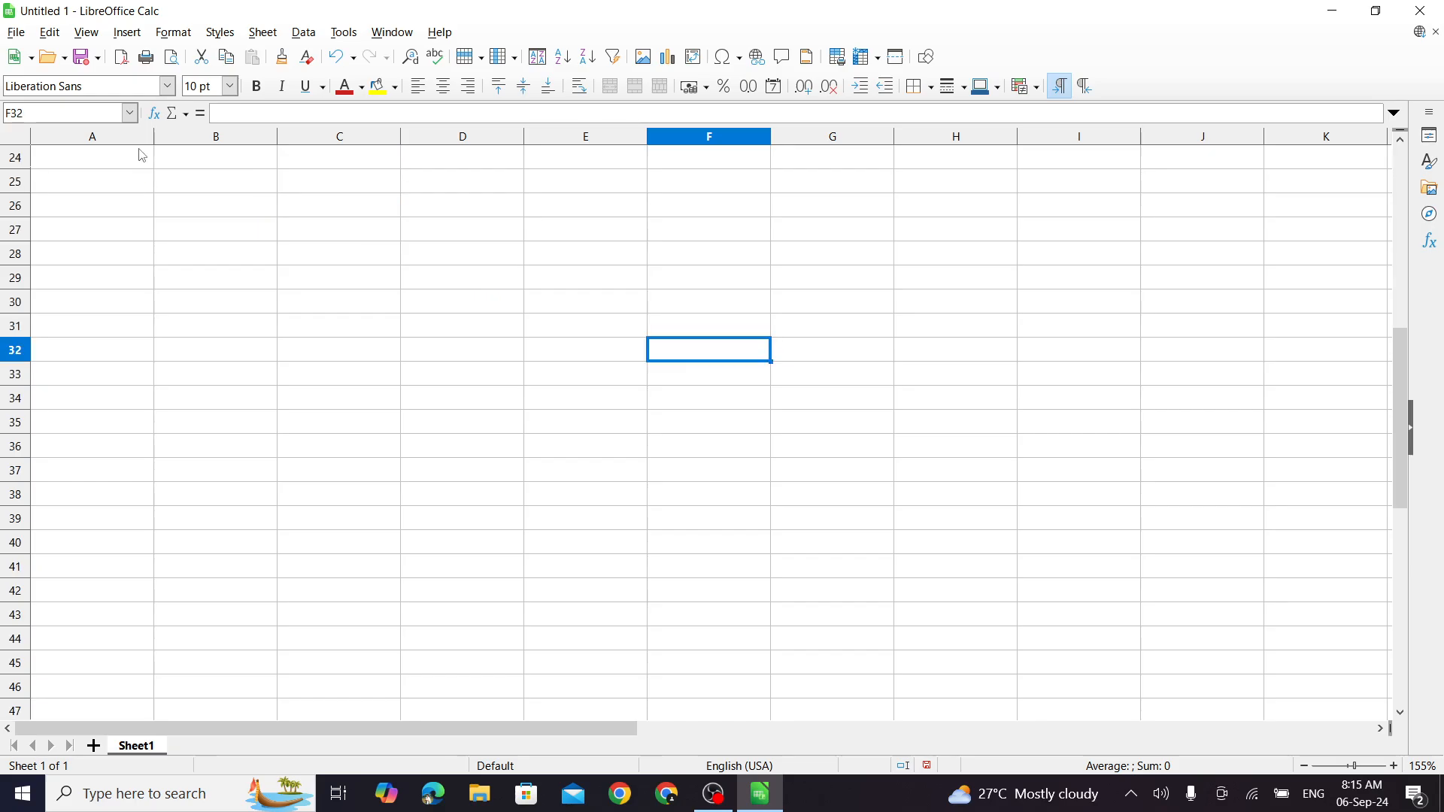
{"action": "key", "text": "ctrl+Up"}
{"action": "key", "text": "ctrl+Left"}
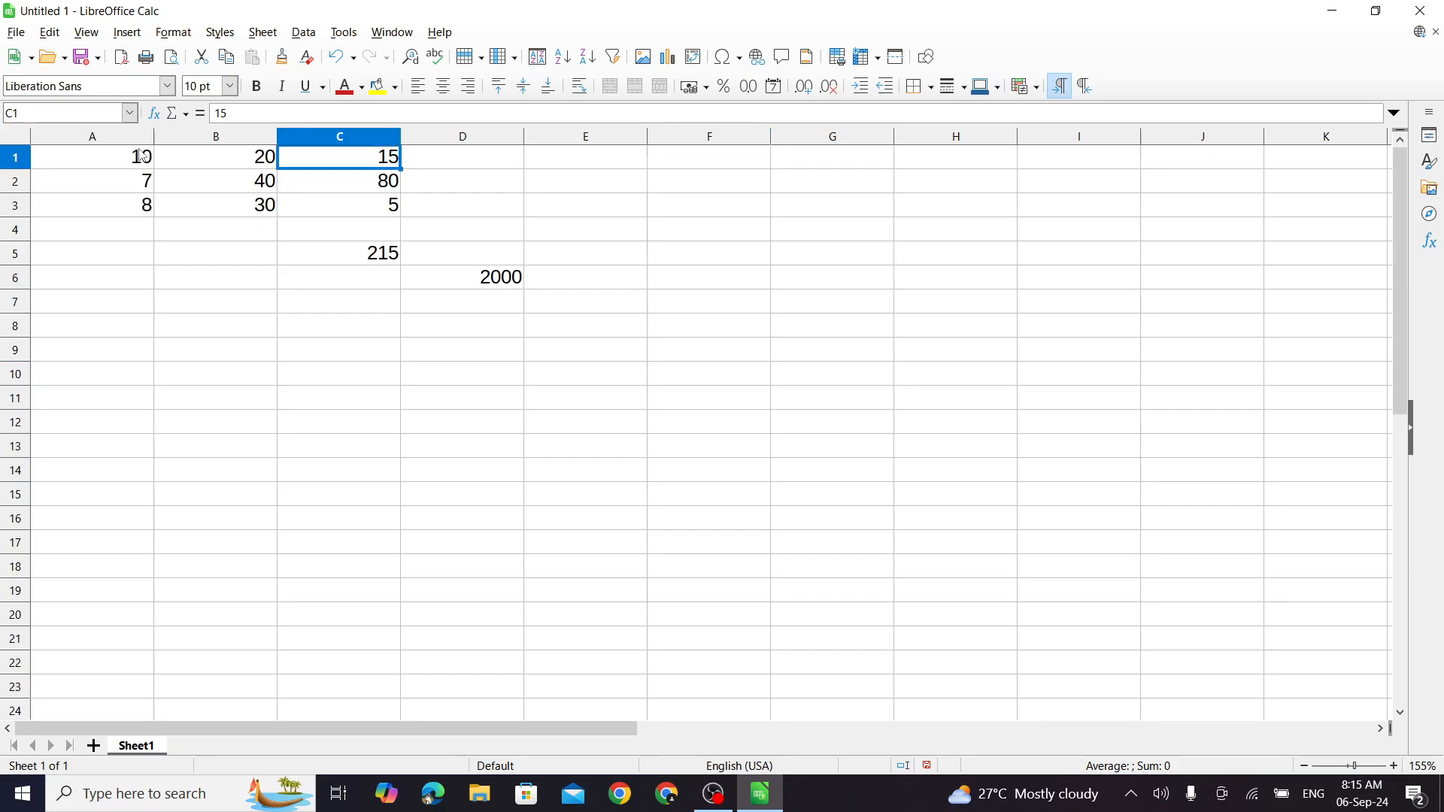
{"action": "key", "text": "Left"}
{"action": "key", "text": "ctrl+Down"}
{"action": "key", "text": "Down"}
{"action": "key", "text": "Down"}
{"action": "key", "text": "Down"}
{"action": "key", "text": "Right"}
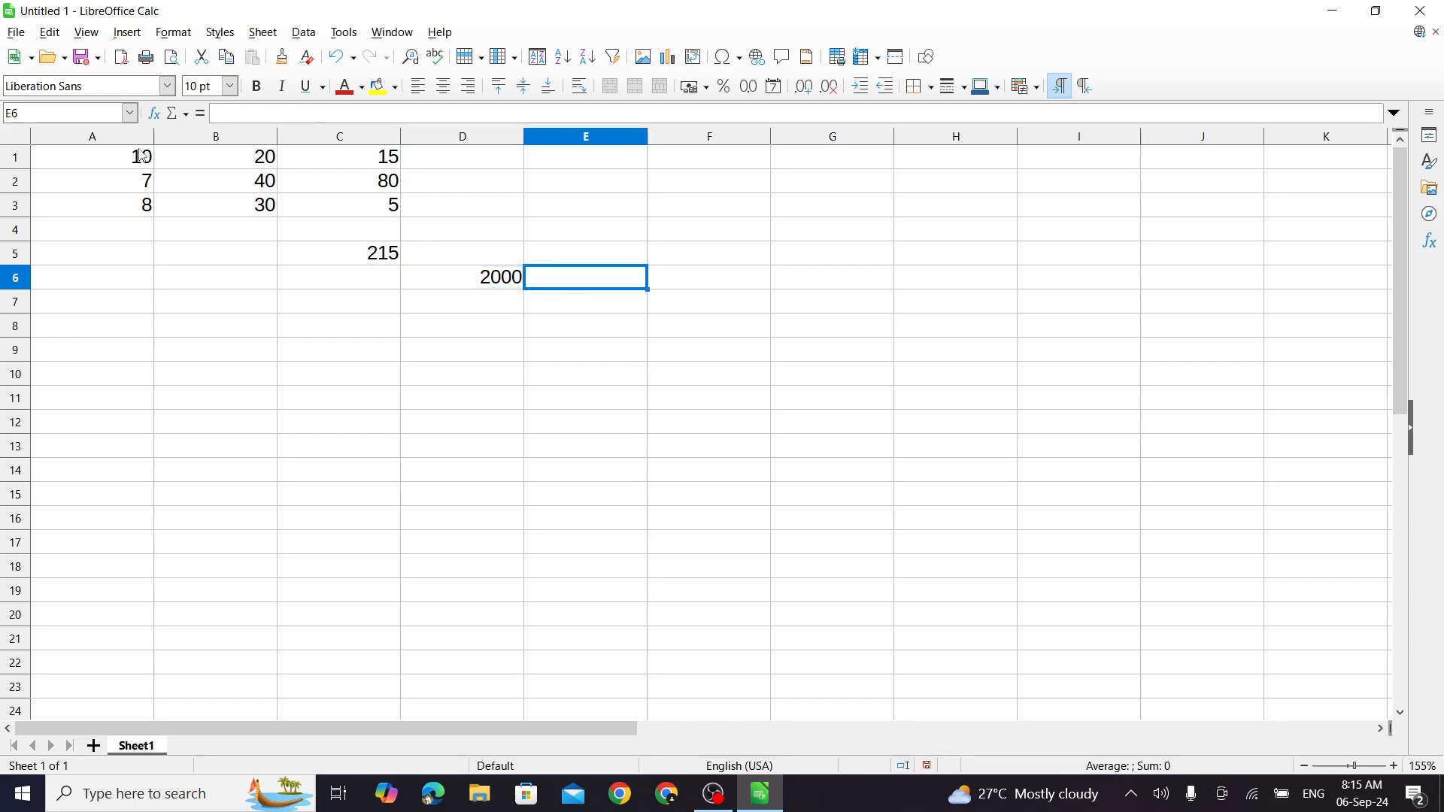
{"action": "key", "text": "Left"}
{"action": "key", "text": "Down"}
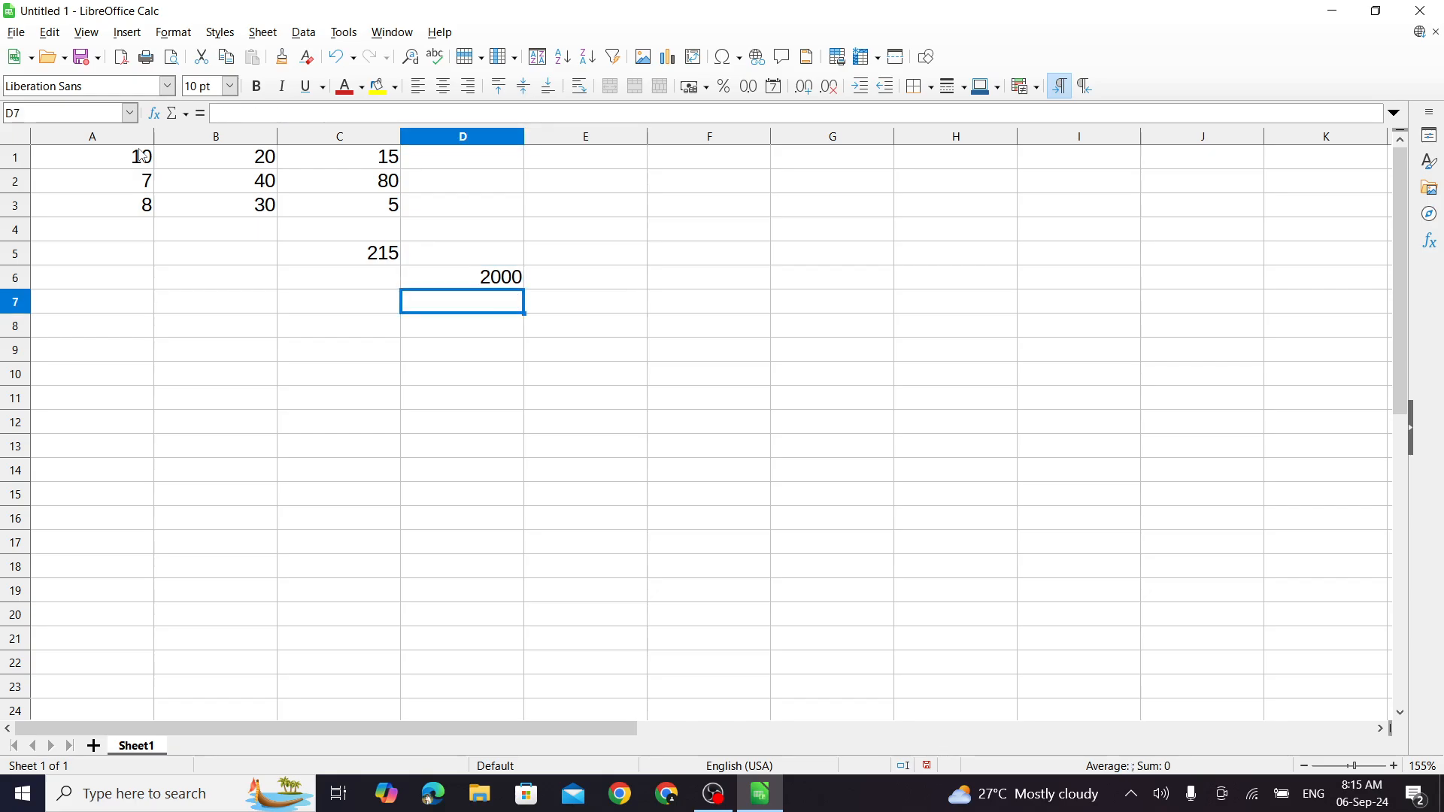
{"action": "type", "text": "="}
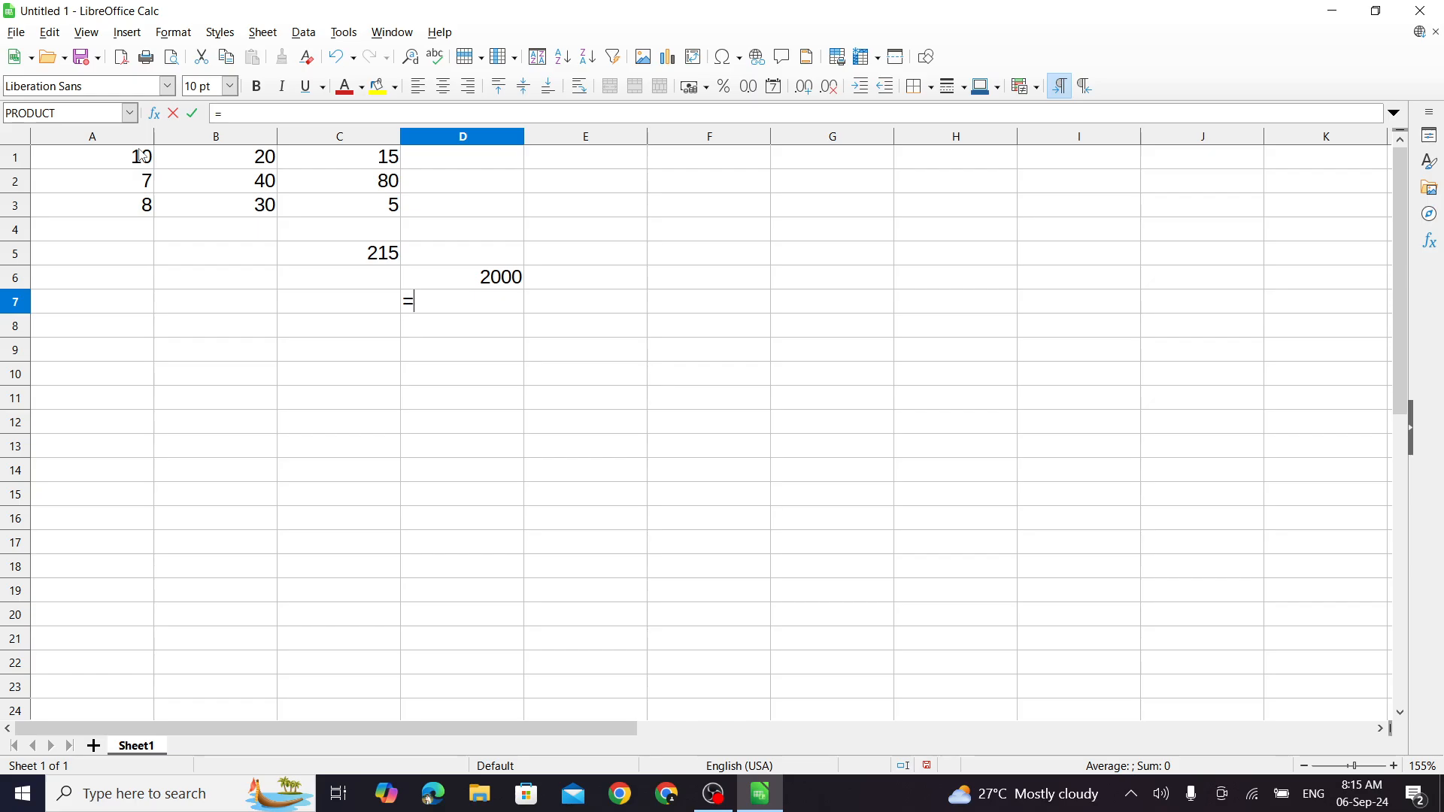
{"action": "key", "text": "Return"}
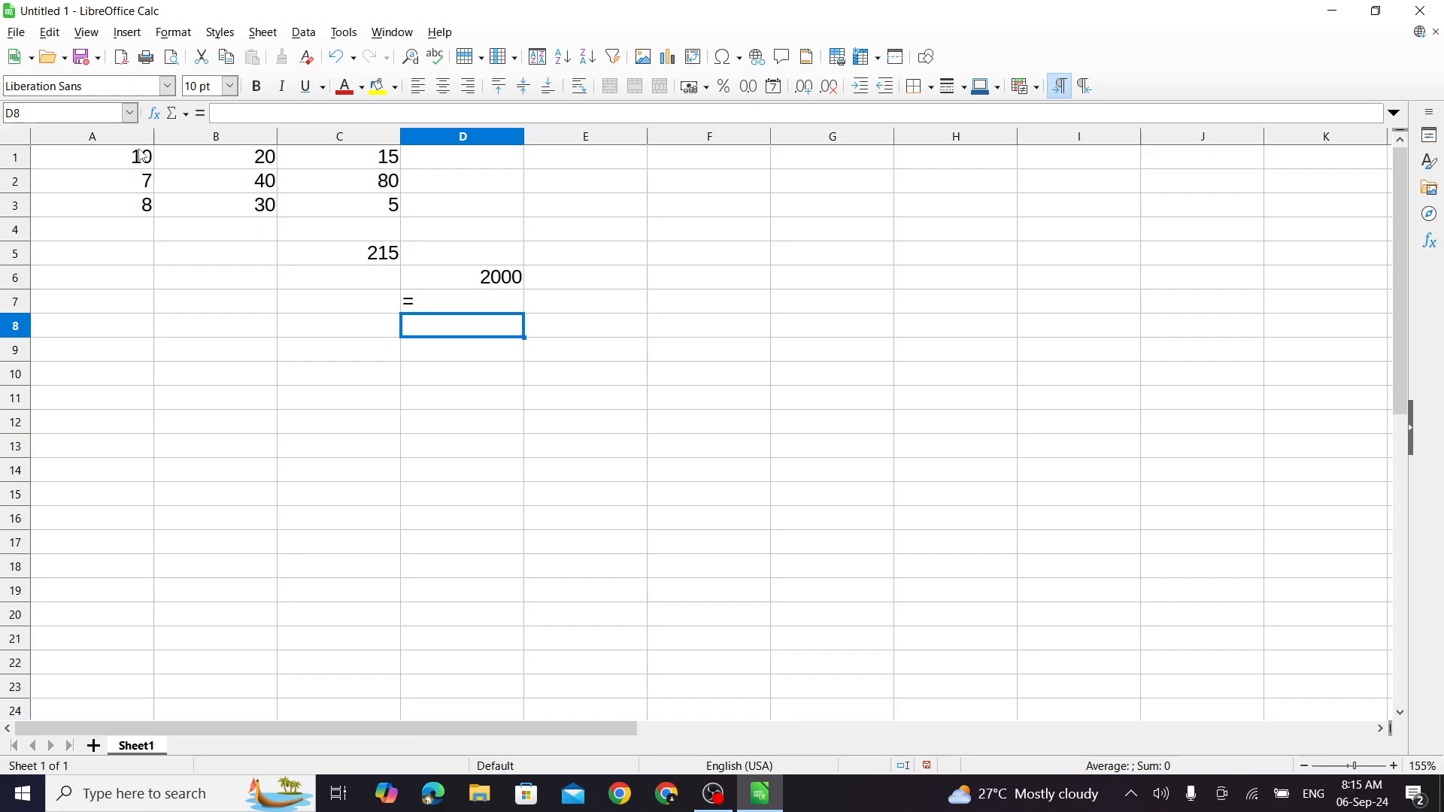
- Change the value in cell C3 to 8 so that the SUM and PRODUCT formulas recalculate
{"action": "key", "text": "Up"}
{"action": "key", "text": "Up"}
{"action": "key", "text": "Up"}
{"action": "key", "text": "Up"}
{"action": "key", "text": "Left"}
{"action": "key", "text": "Up"}
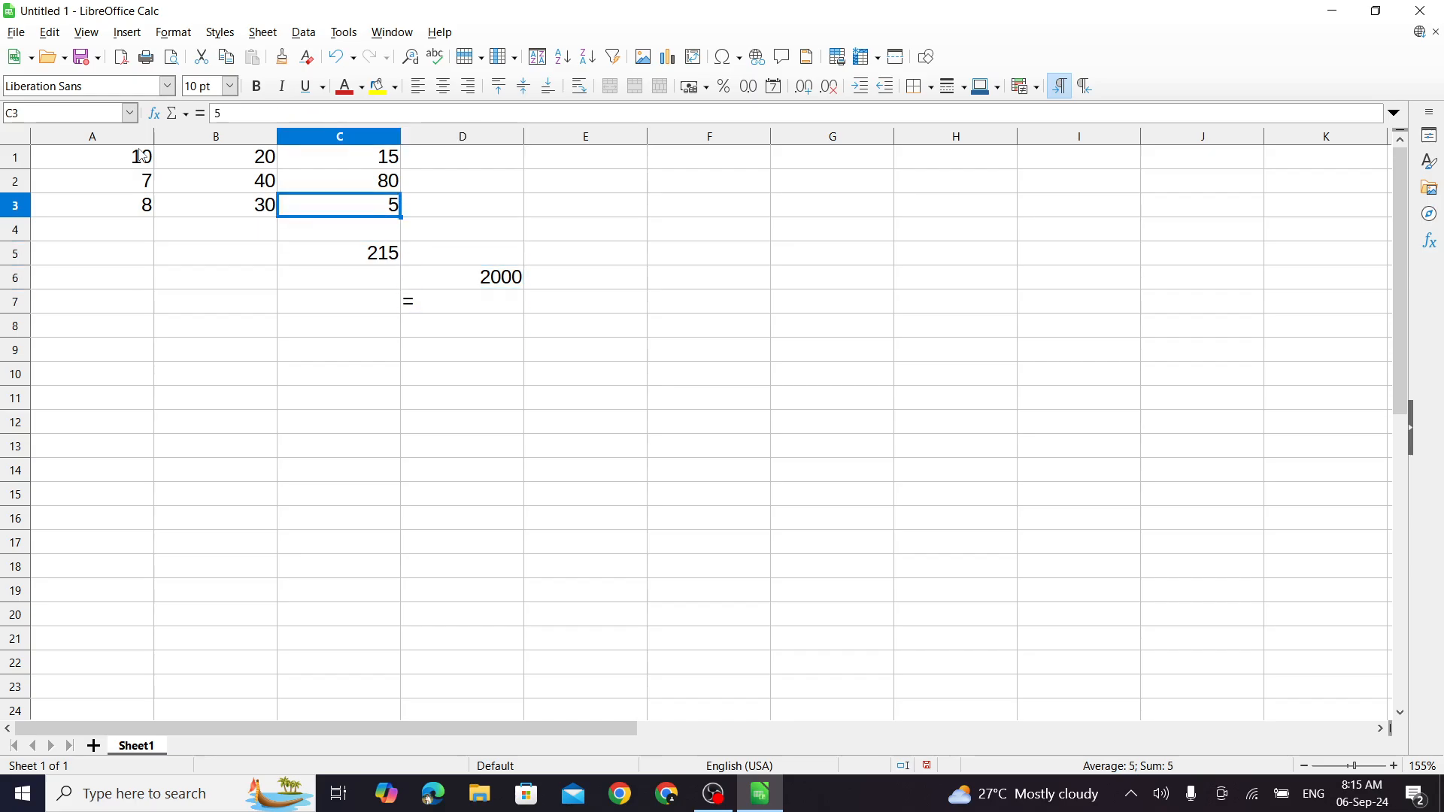
{"action": "type", "text": "8"}
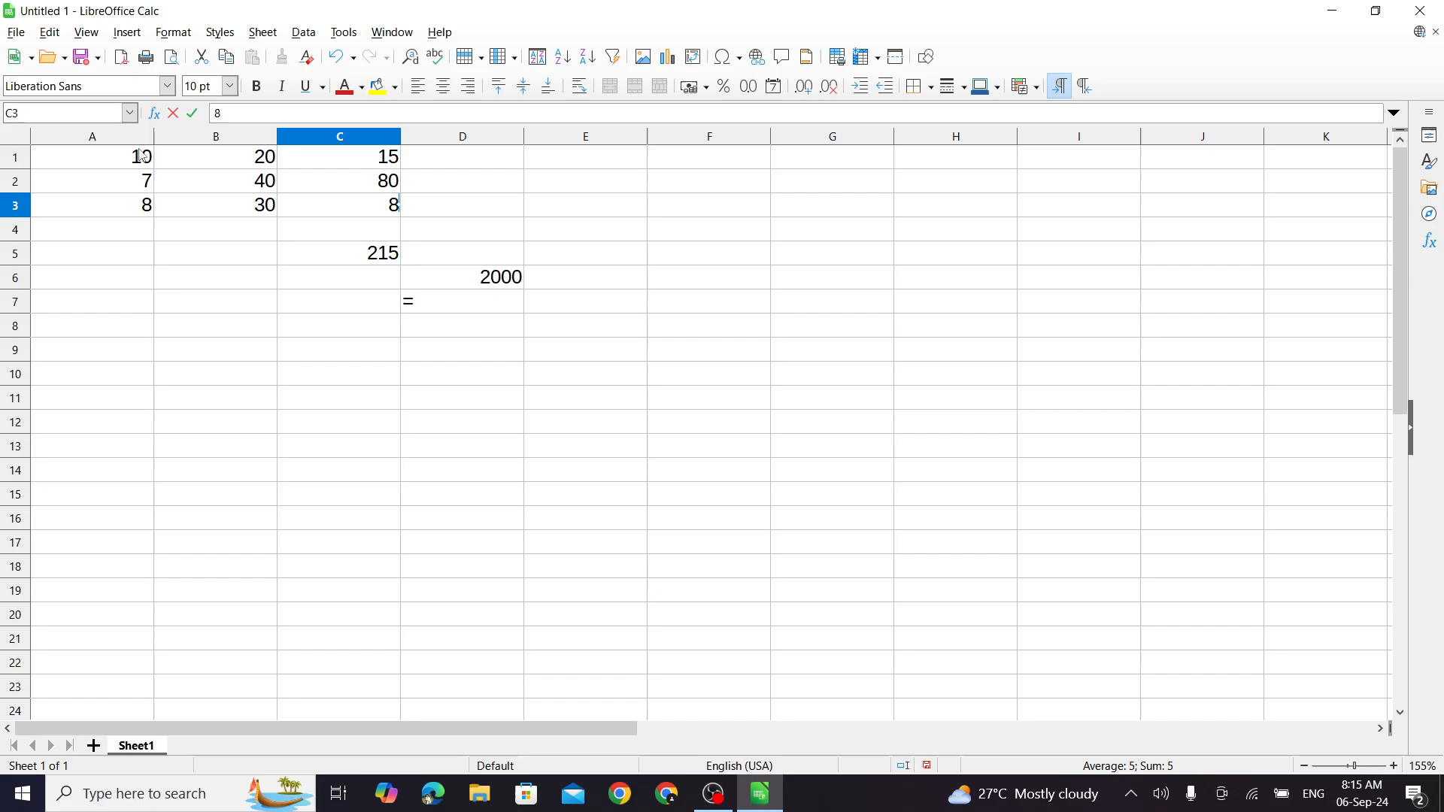
{"action": "key", "text": "Return"}
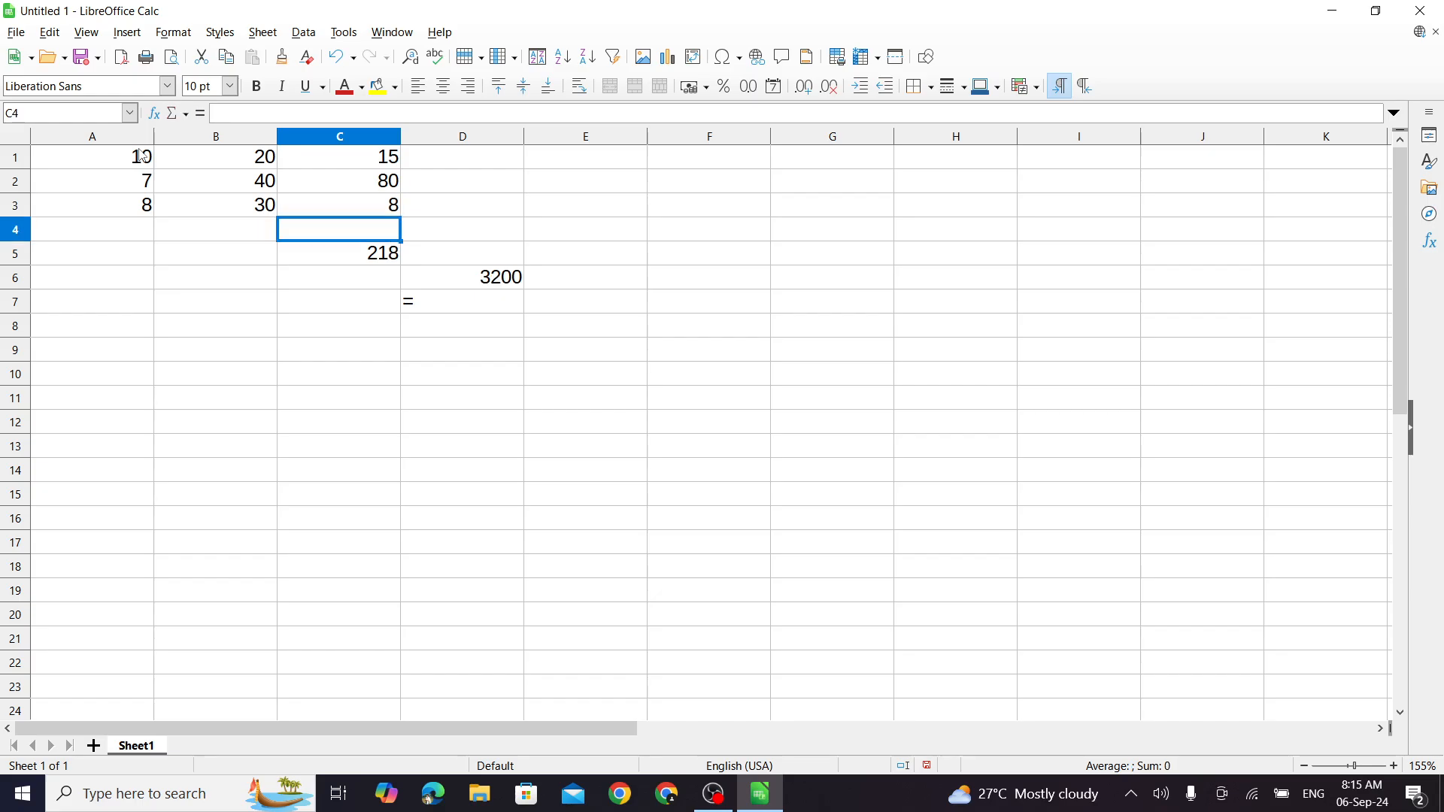
{"action": "key", "text": "Down"}
{"action": "key", "text": "Up"}
{"action": "key", "text": "Up"}
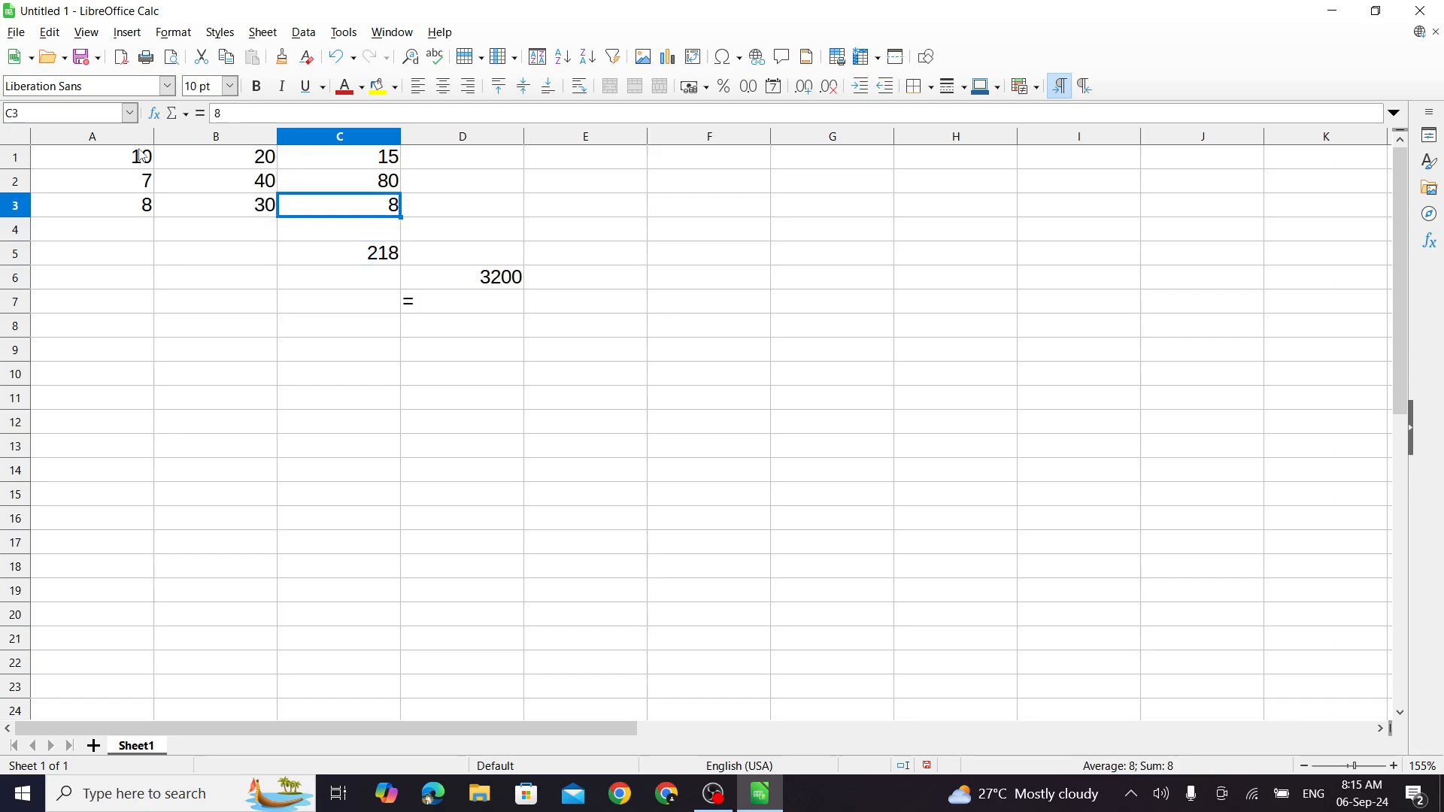
- Multiply cells C1, B2 and A3 in cell D7 with the formula =PRODUCT(C1,B2,A3)
{"action": "key", "text": "Down"}
{"action": "key", "text": "Down"}
{"action": "key", "text": "Down"}
{"action": "key", "text": "Right"}
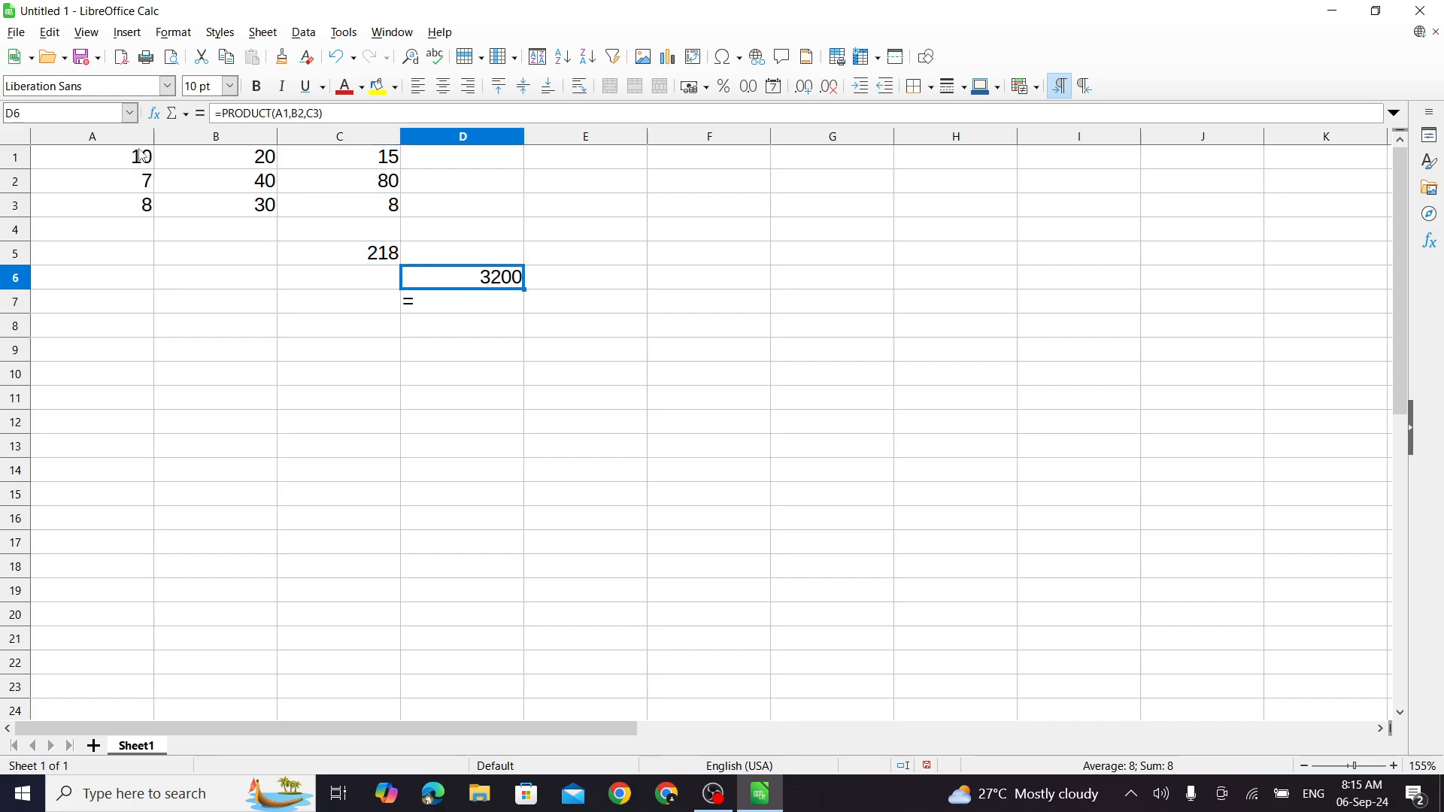
{"action": "key", "text": "Down"}
{"action": "type", "text": "="}
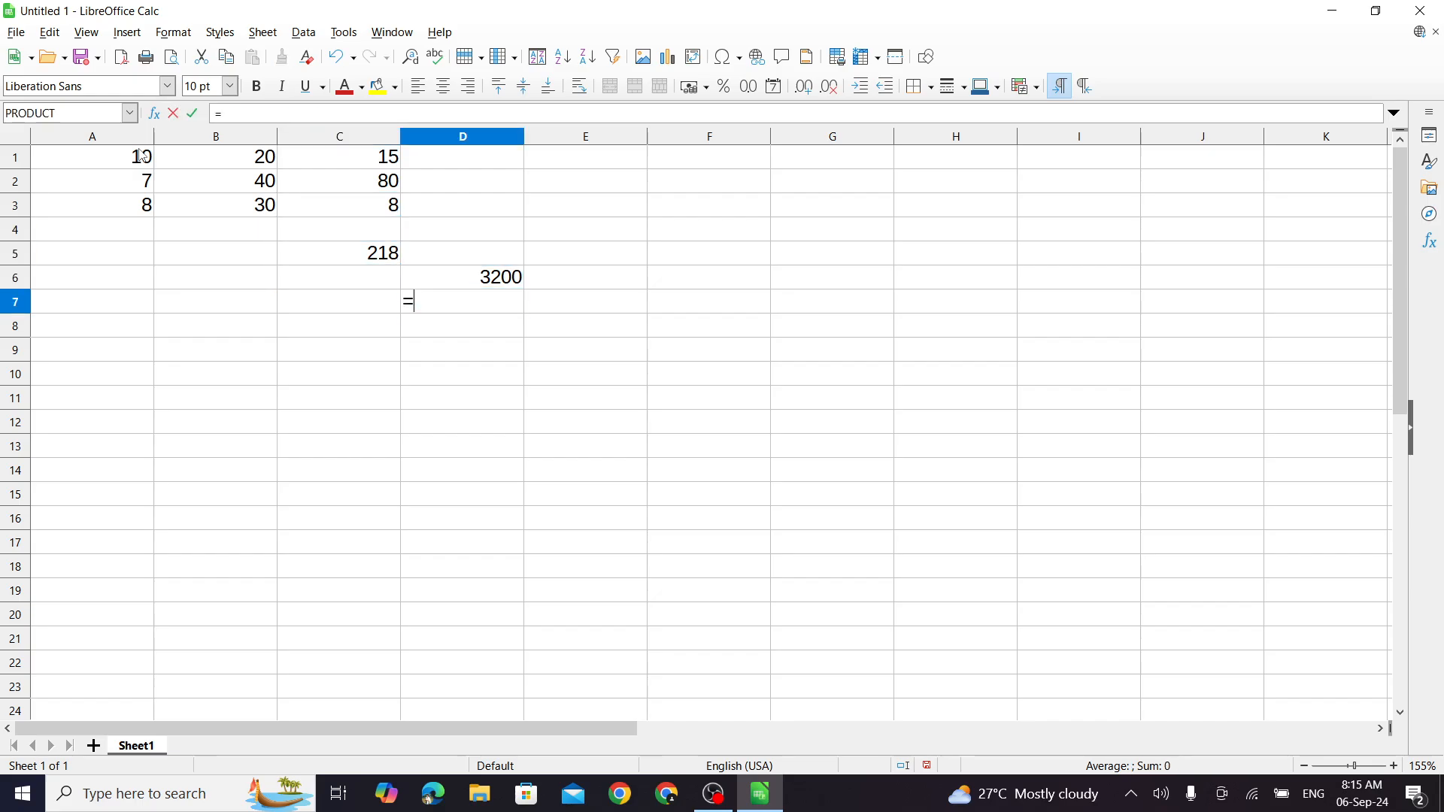
{"action": "type", "text": "product"}
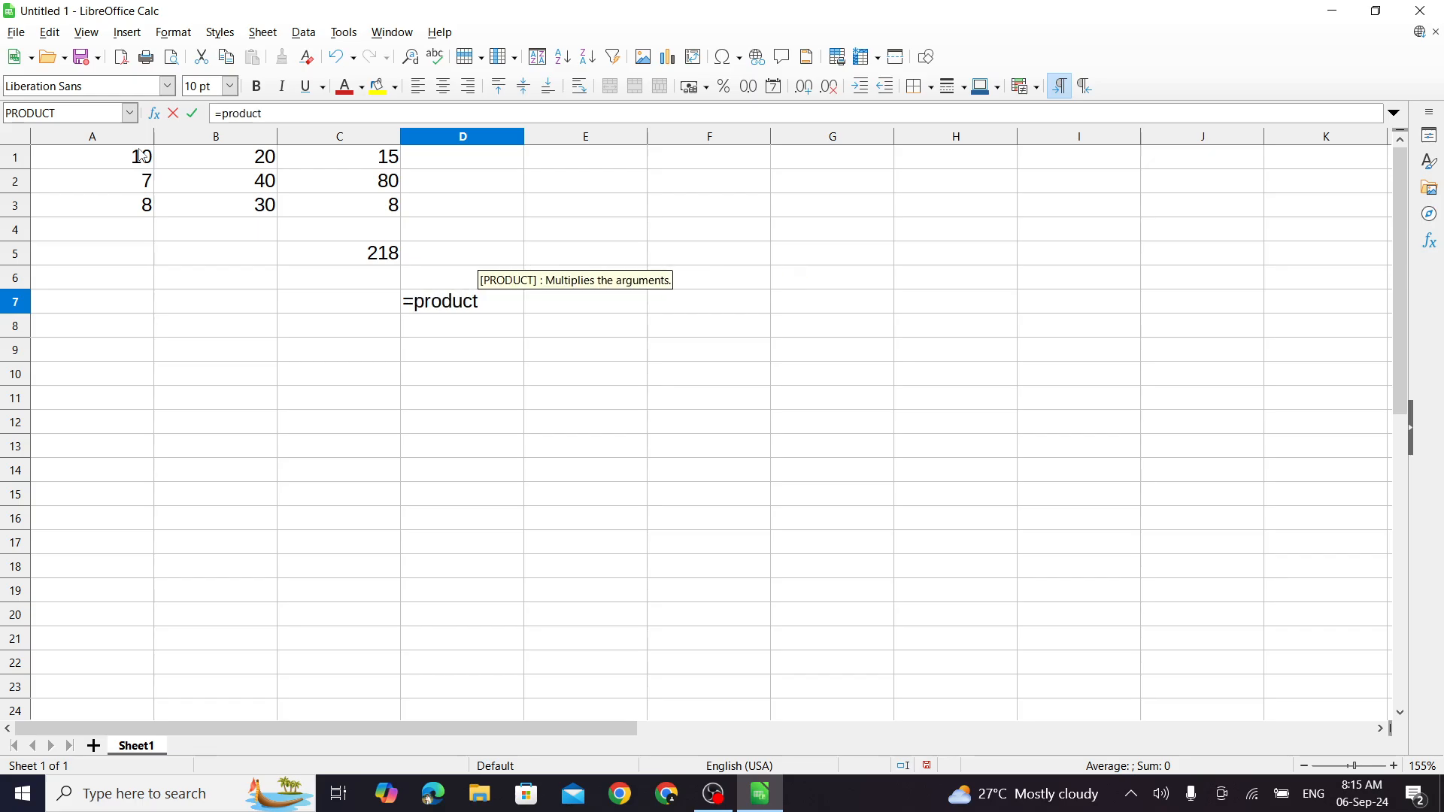
{"action": "type", "text": "("}
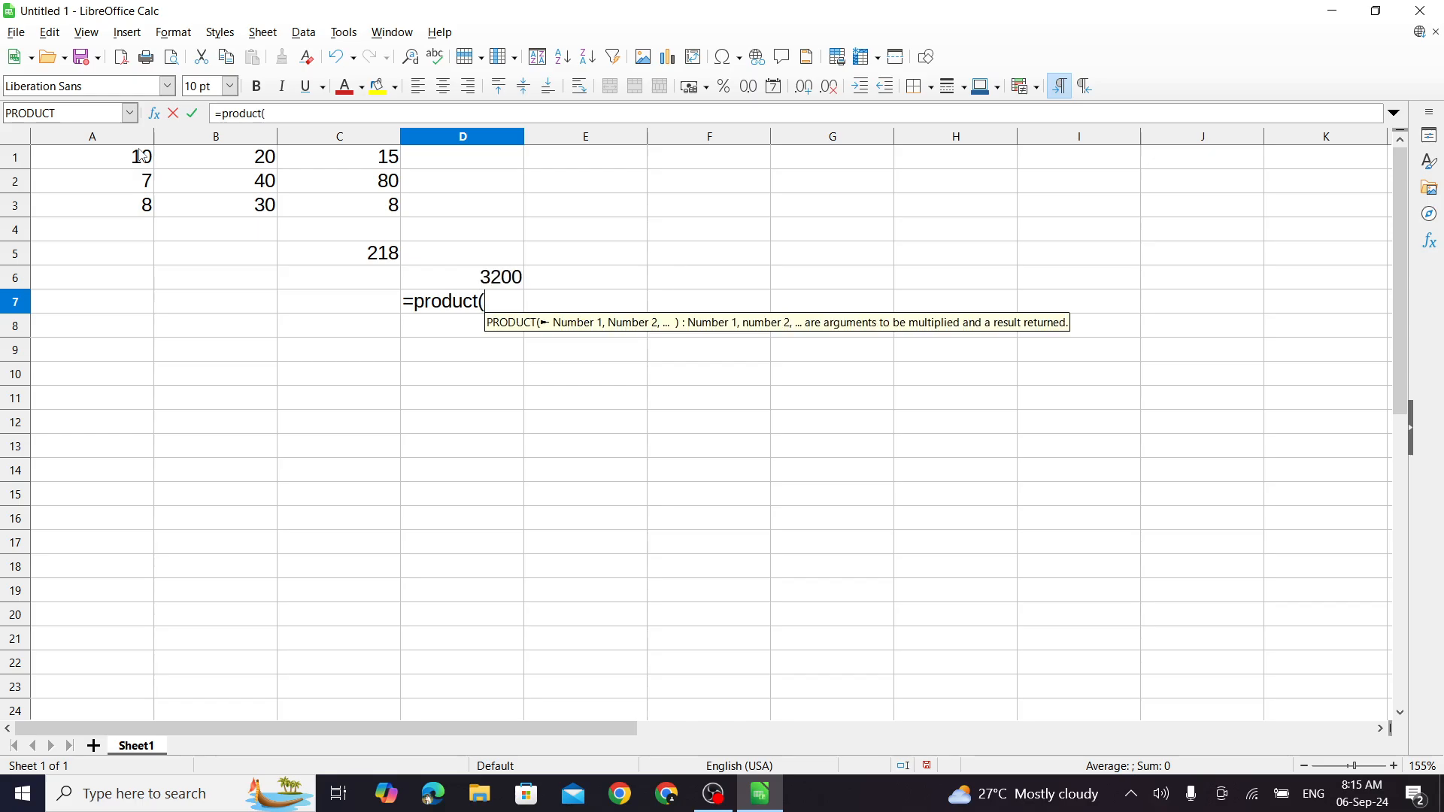
{"action": "type", "text": "c2"}
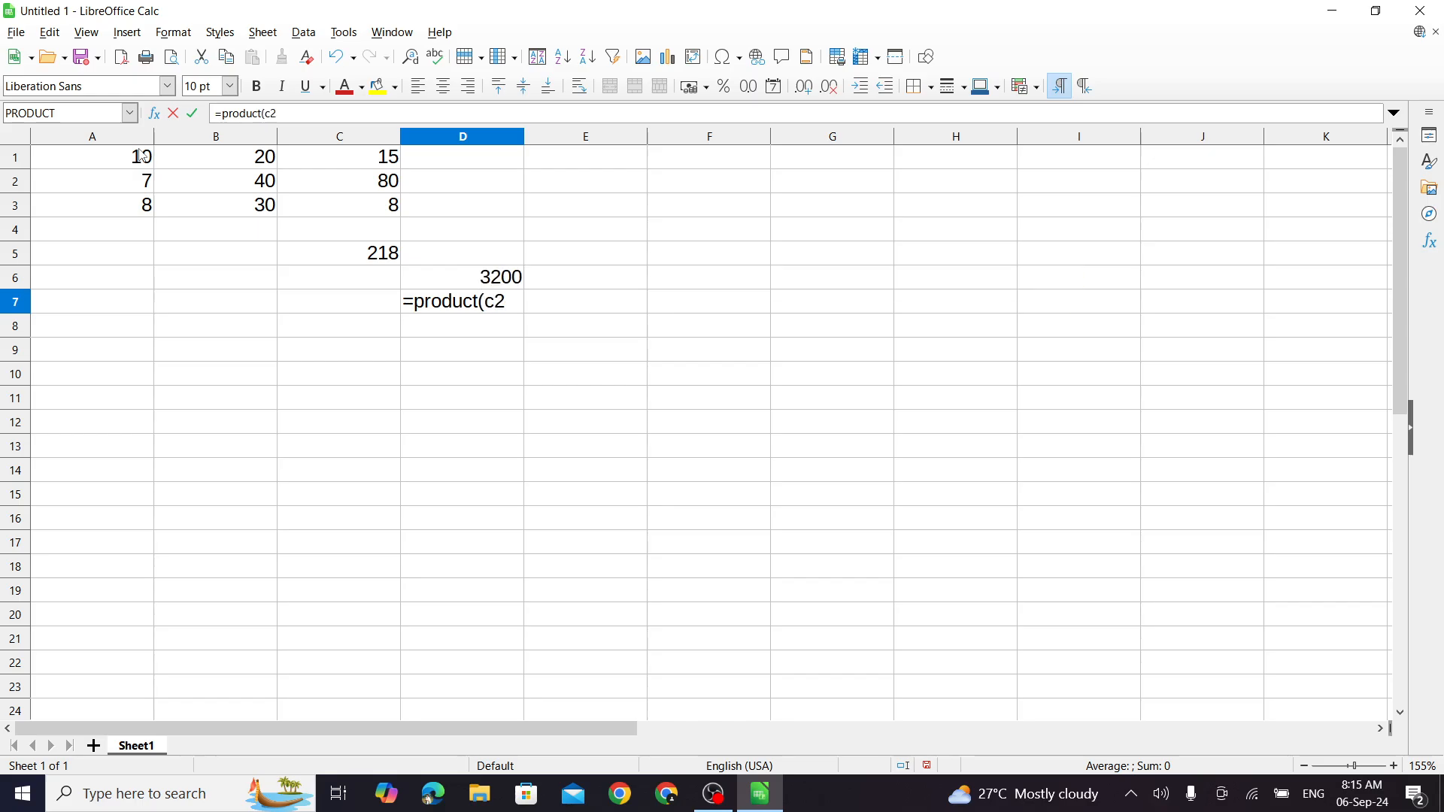
{"action": "key", "text": "BackSpace"}
{"action": "type", "text": "1,"}
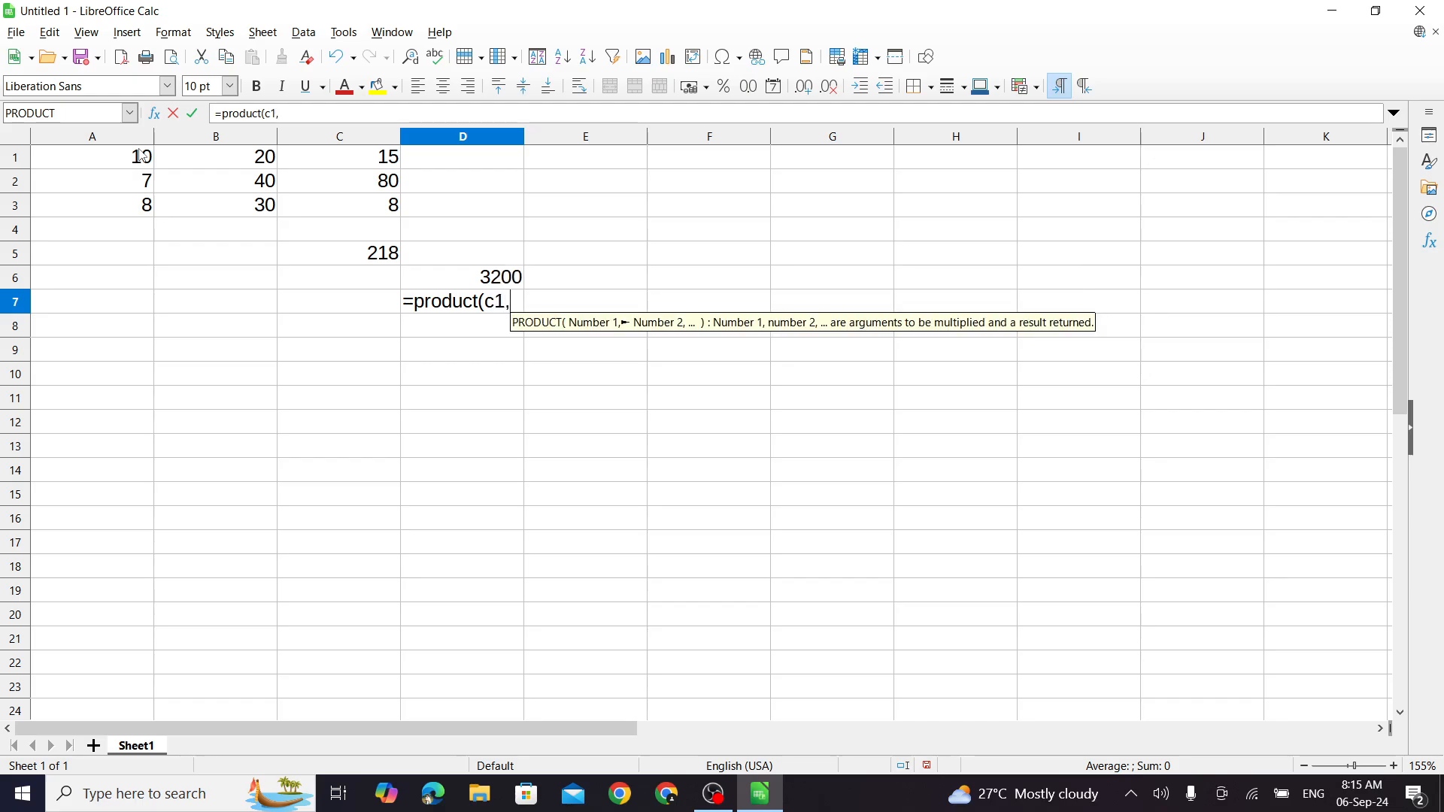
{"action": "type", "text": "b2"}
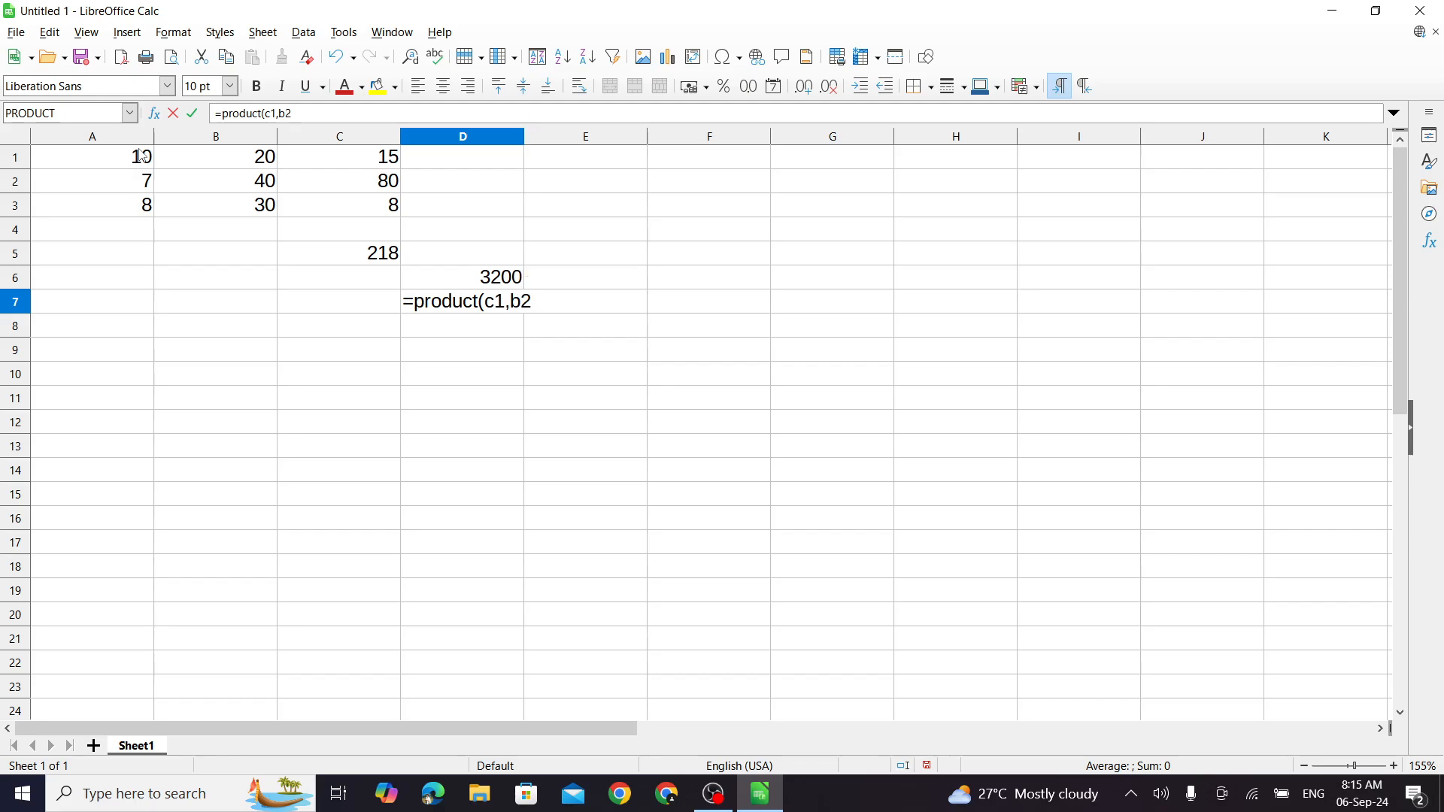
{"action": "type", "text": ","}
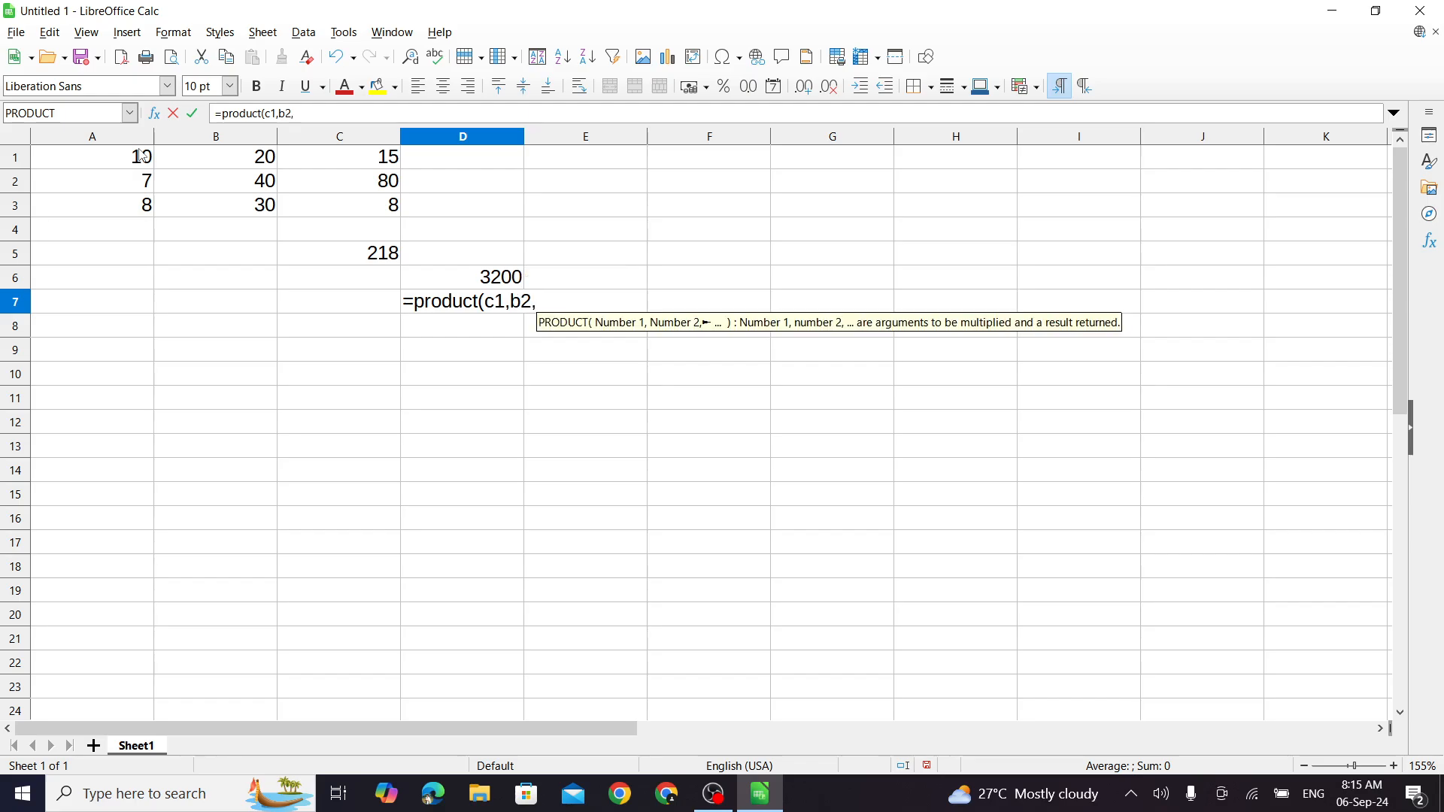
{"action": "type", "text": "a"}
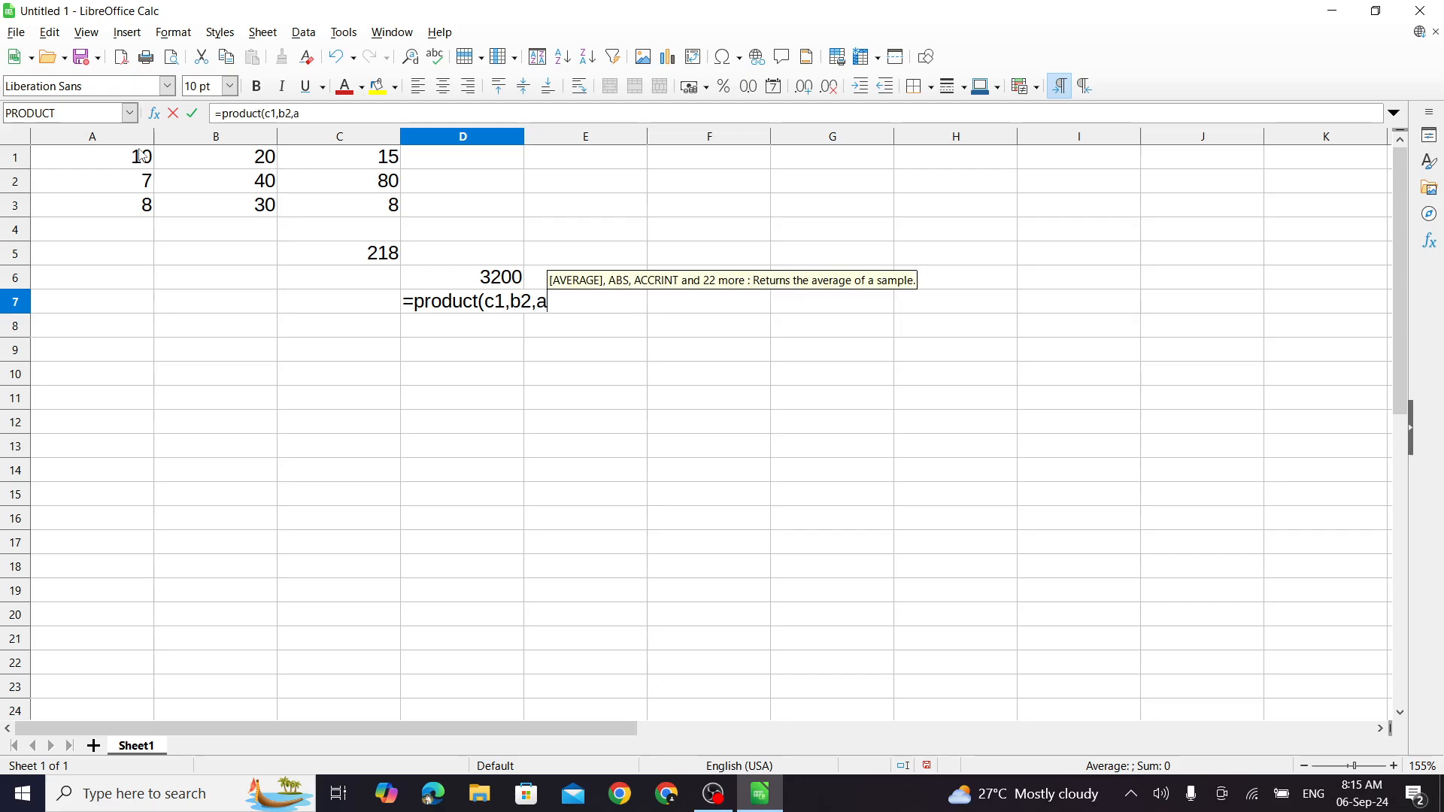
{"action": "type", "text": "3"}
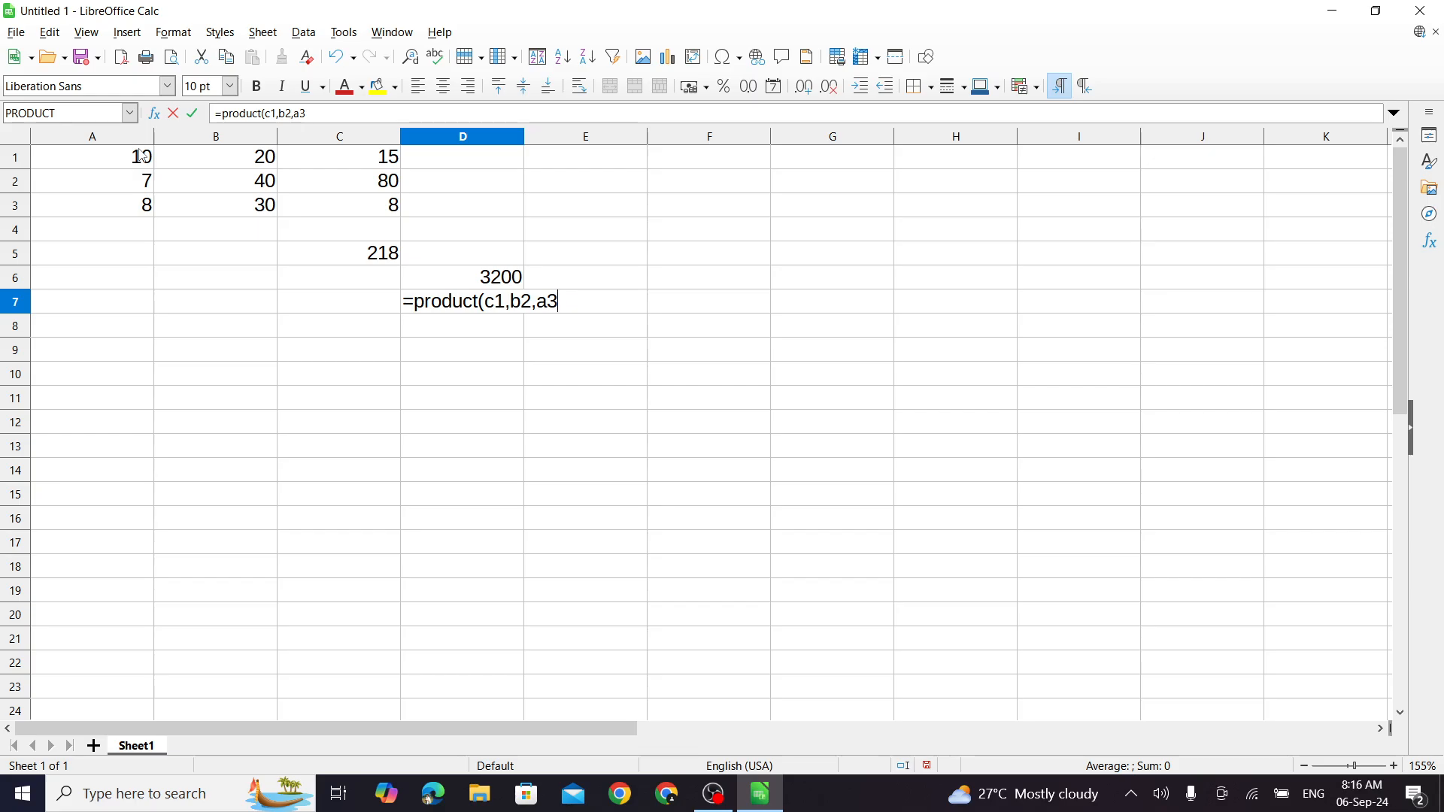
{"action": "key", "text": "Return"}
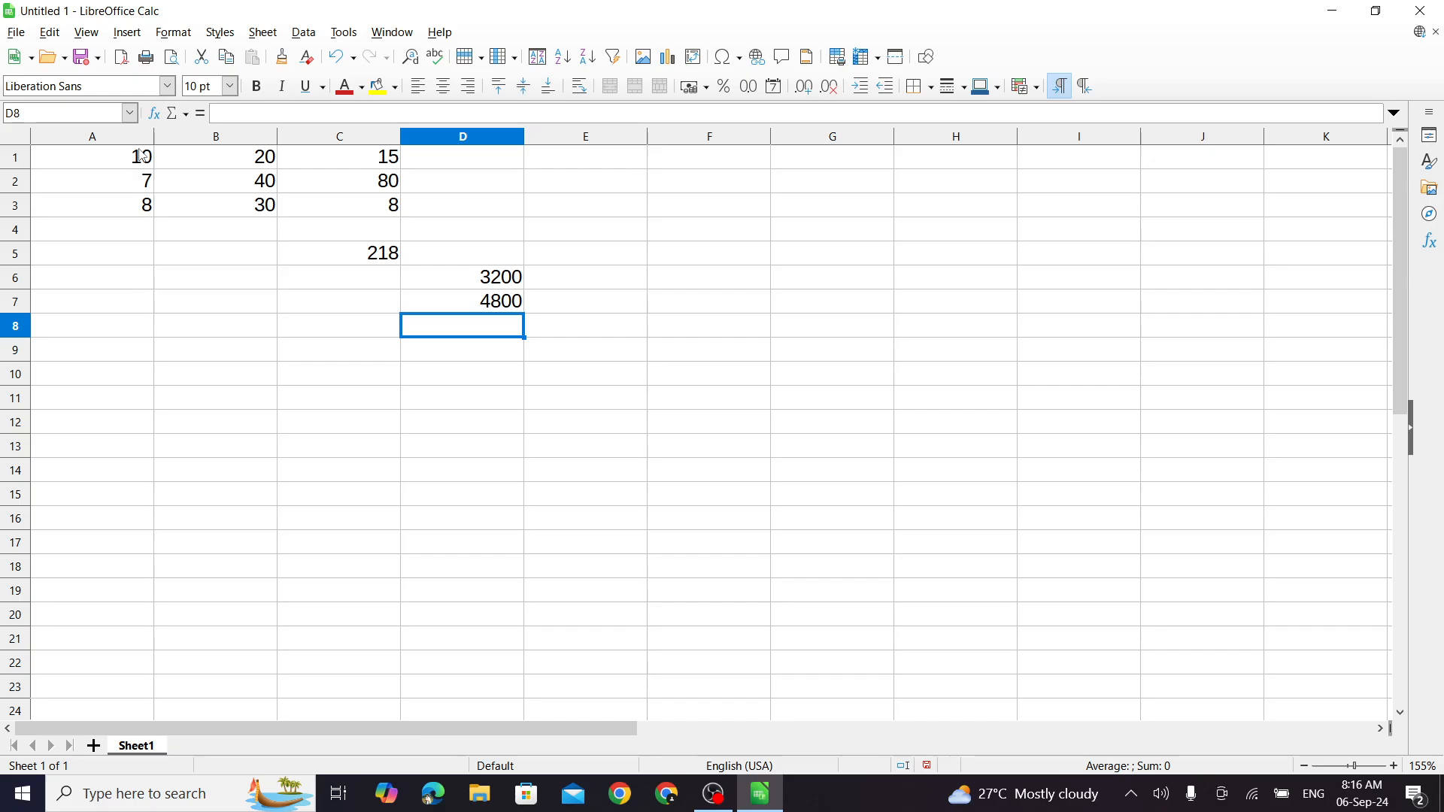